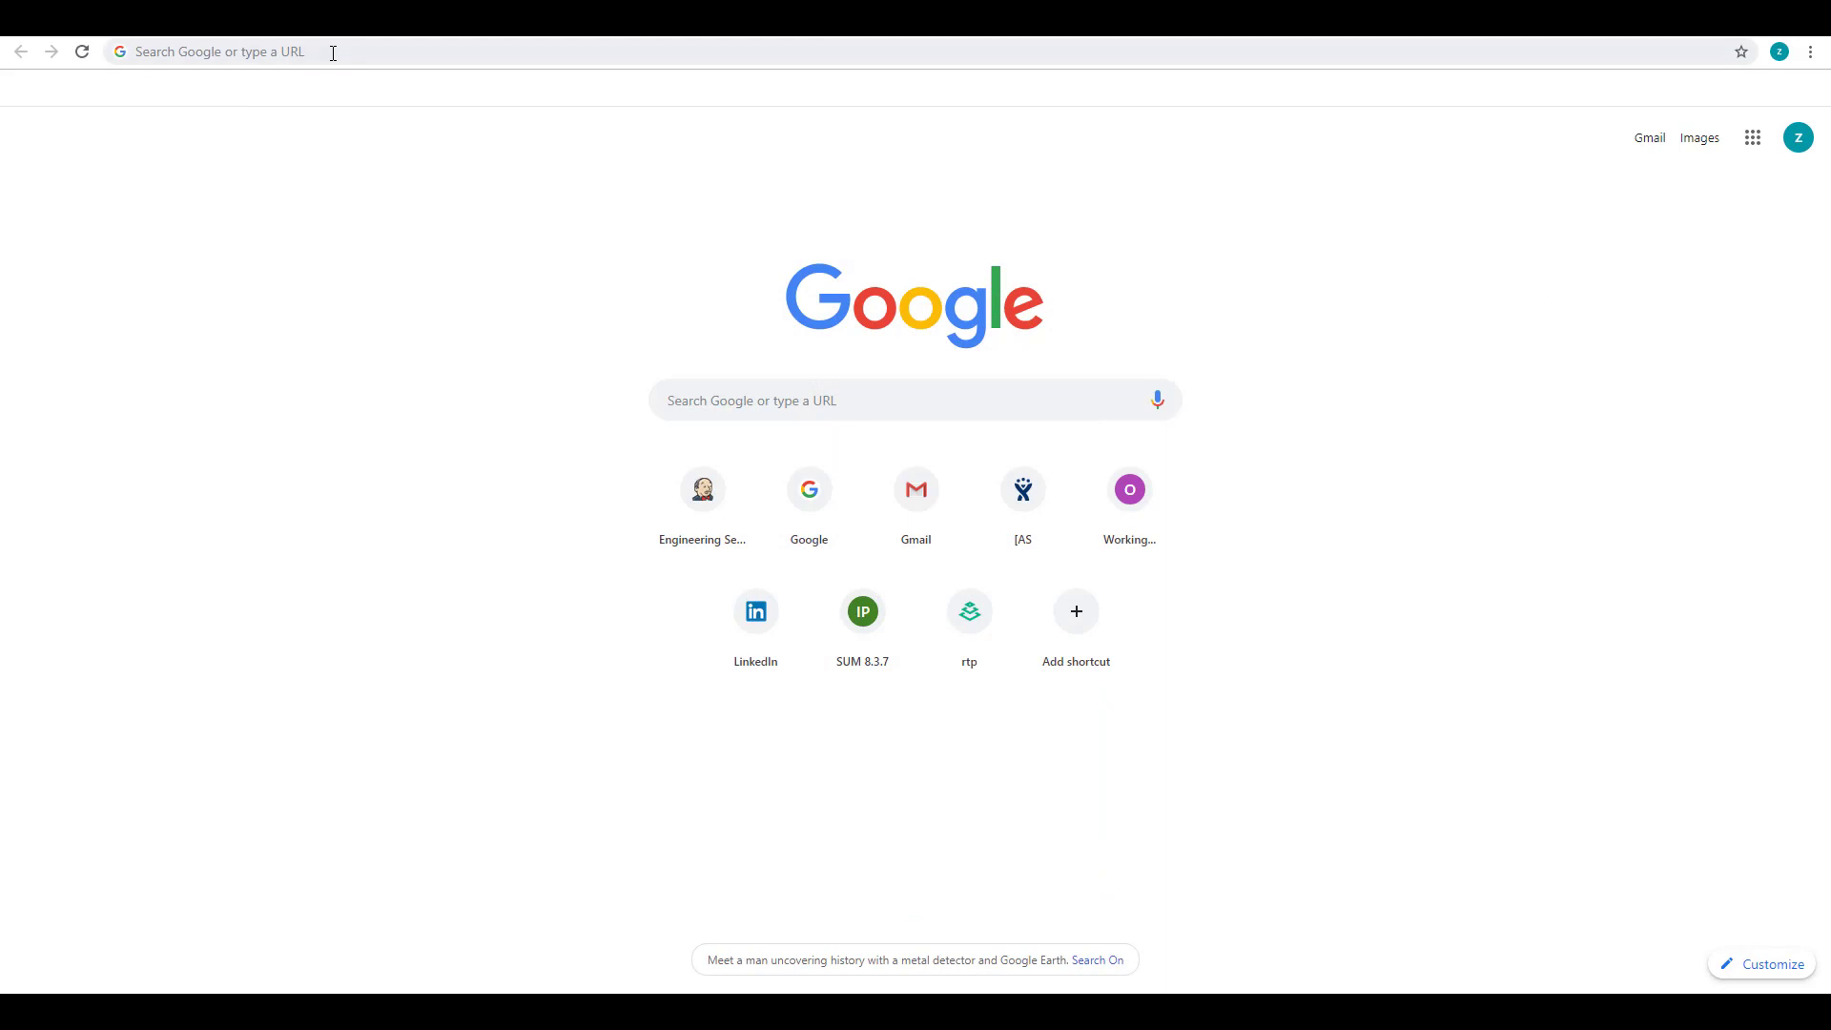
Load af-201392.local in Chrome and proceed past the untrusted certificate warning.
click(333, 52)
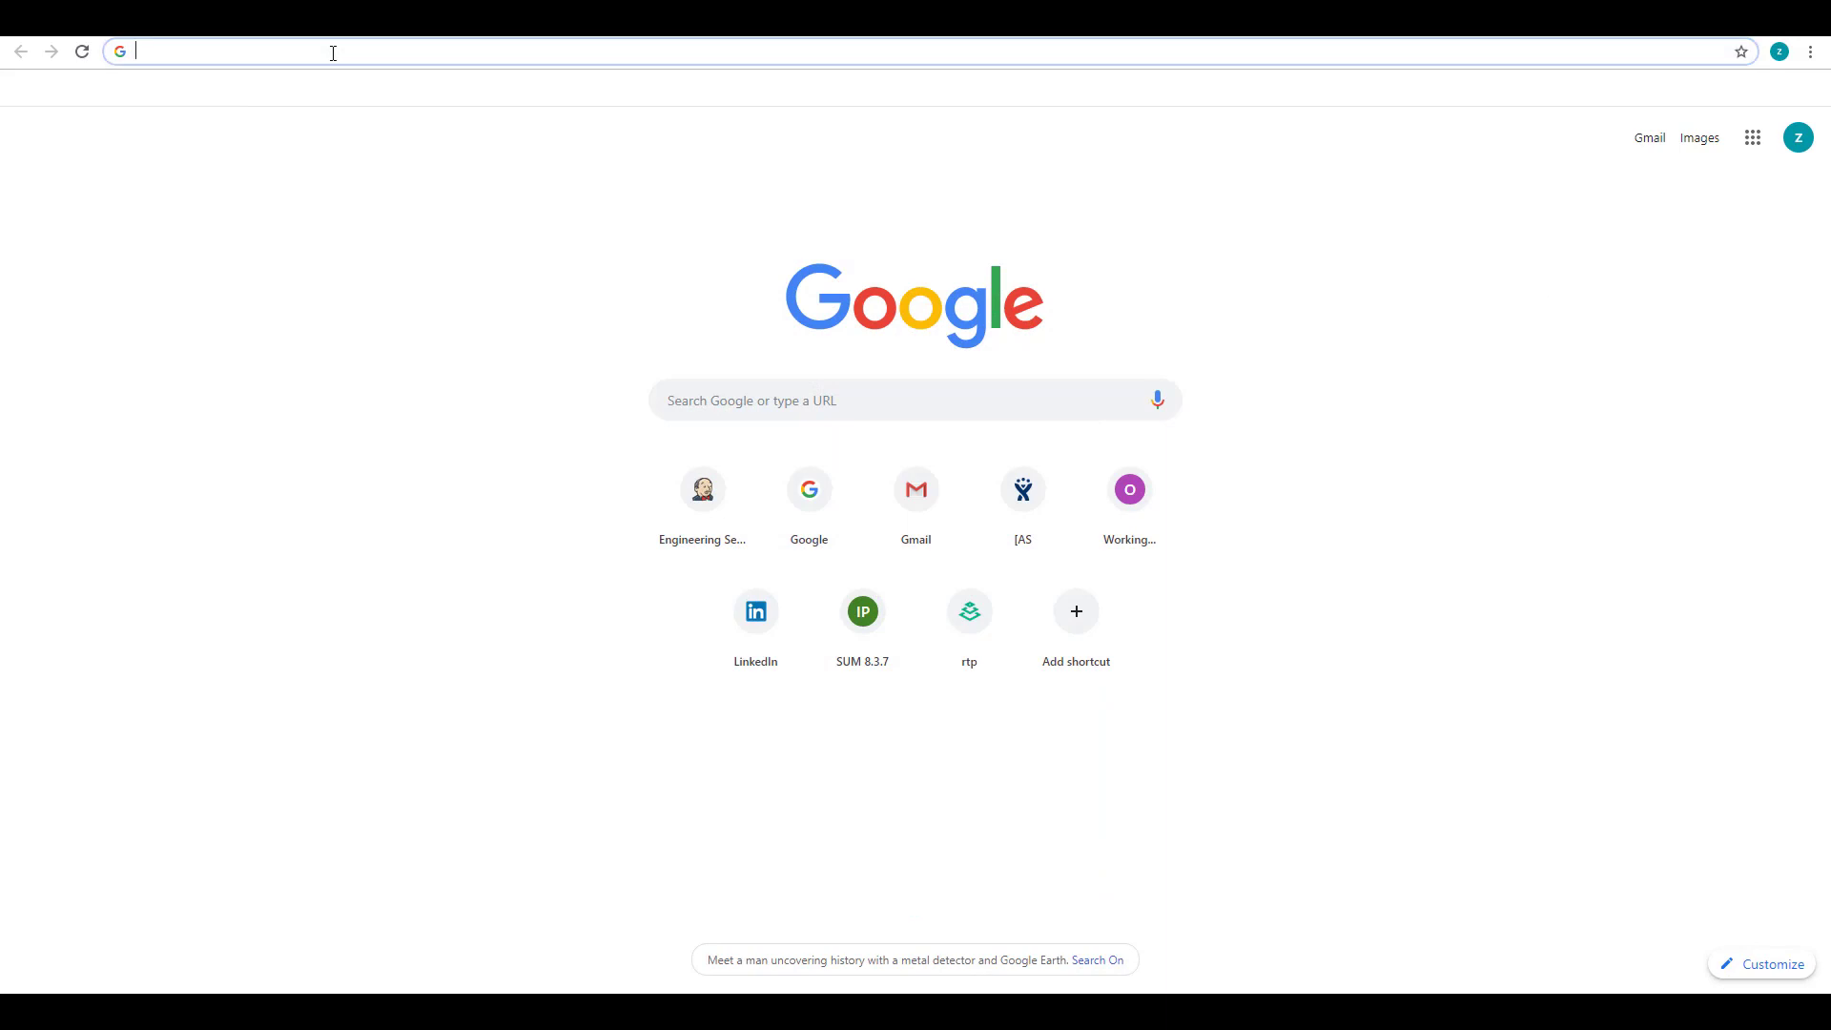
text(af-201392.local)
key(Return)
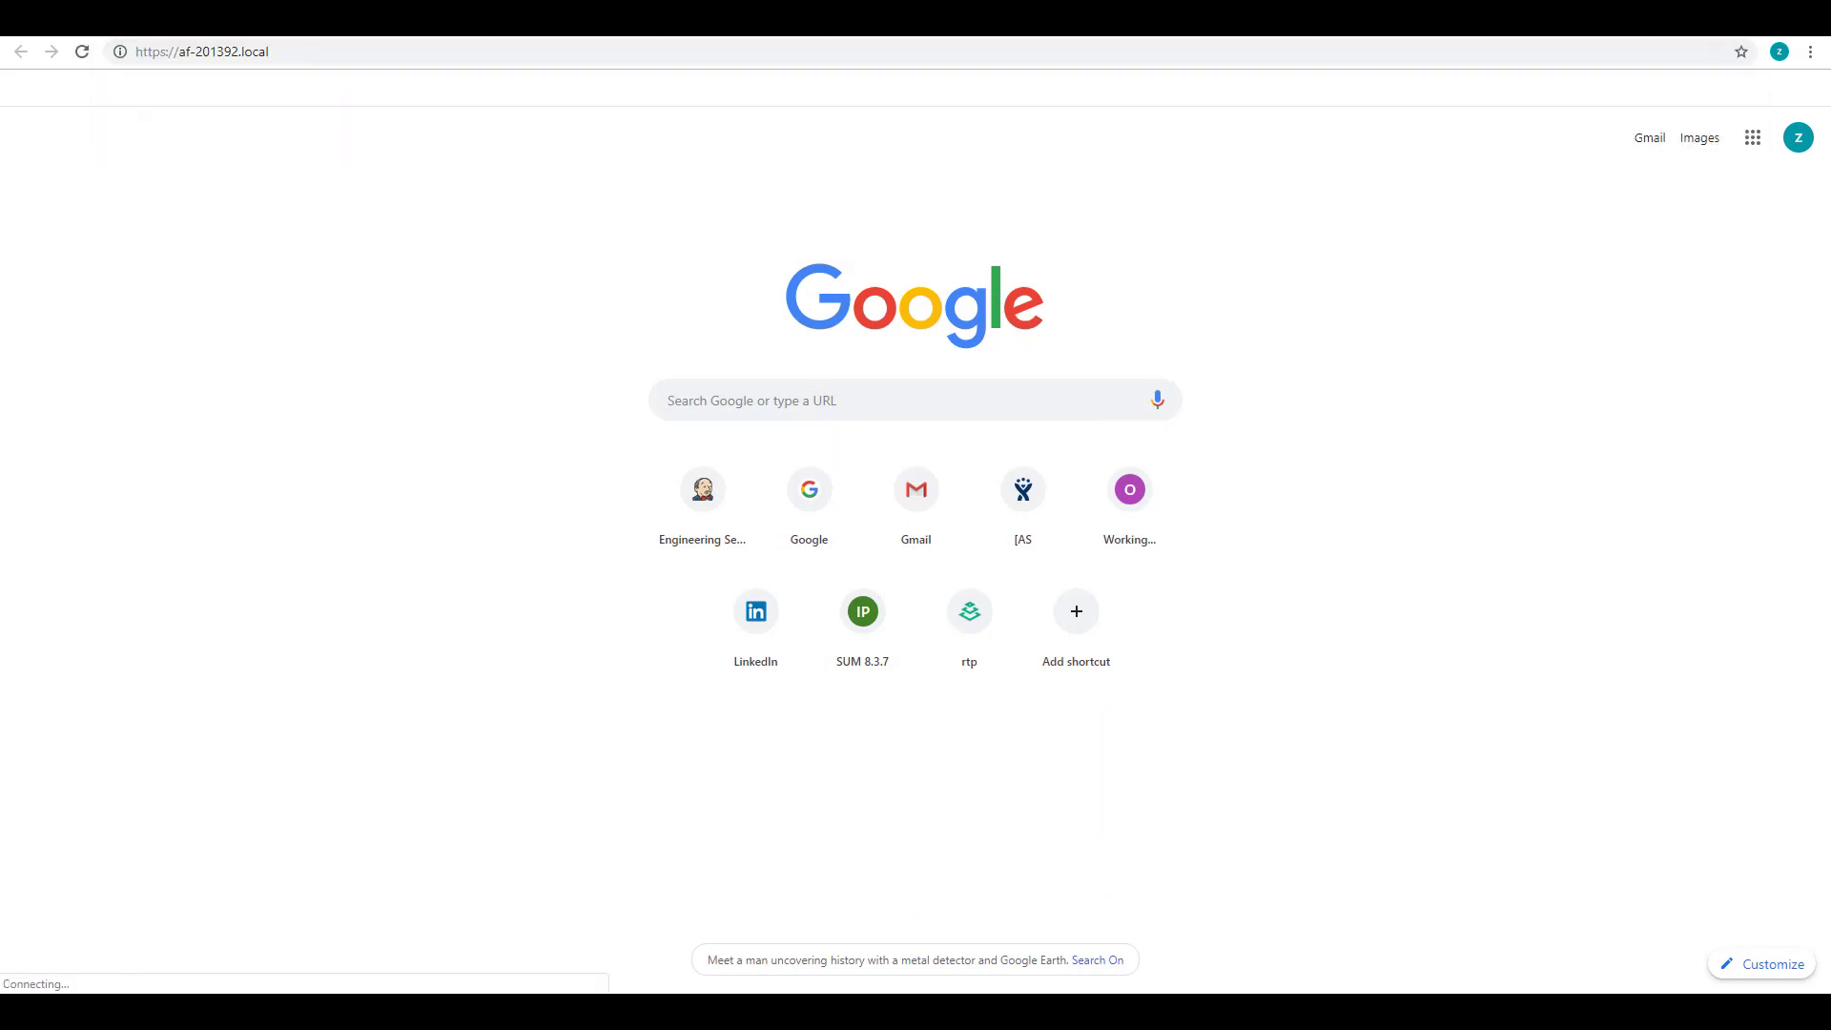
click(675, 582)
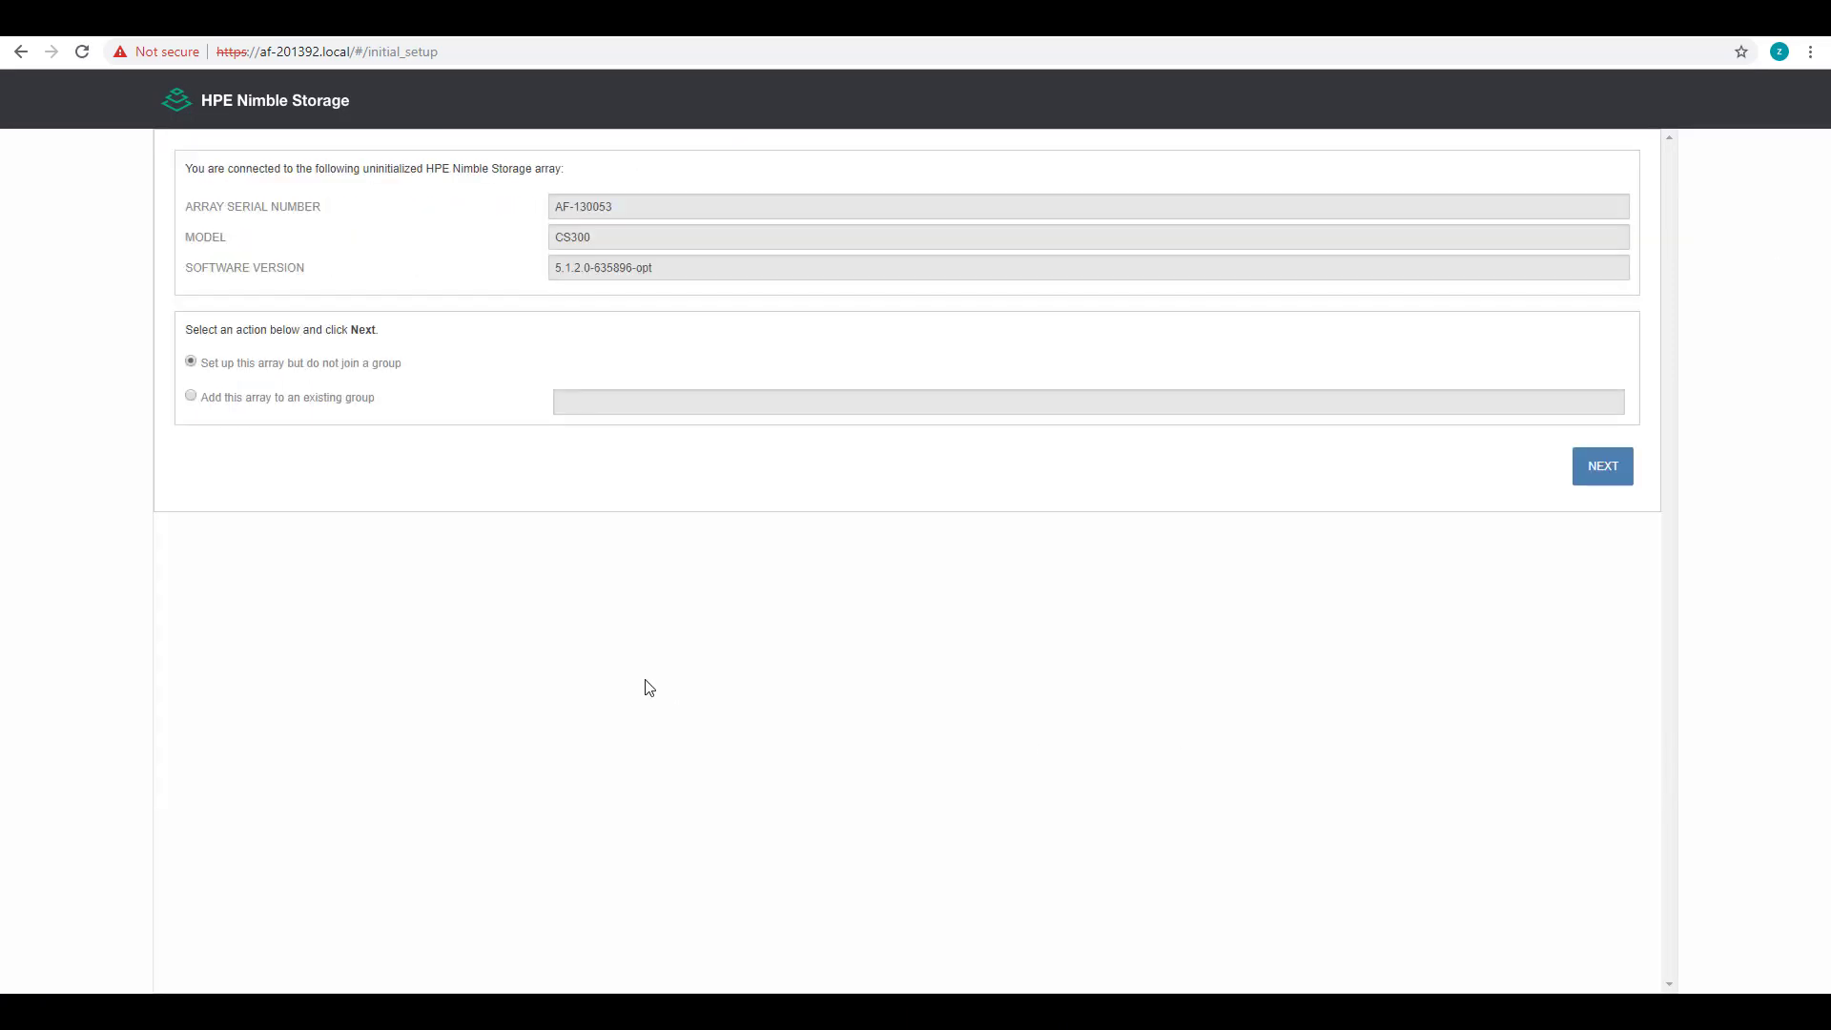
Fill array rtp-array166, IP 10.64.32.190, netmask 255.255.252.0, gateway 10.64.32.2, domain rtplab.nimblestorage.com.
click(1595, 483)
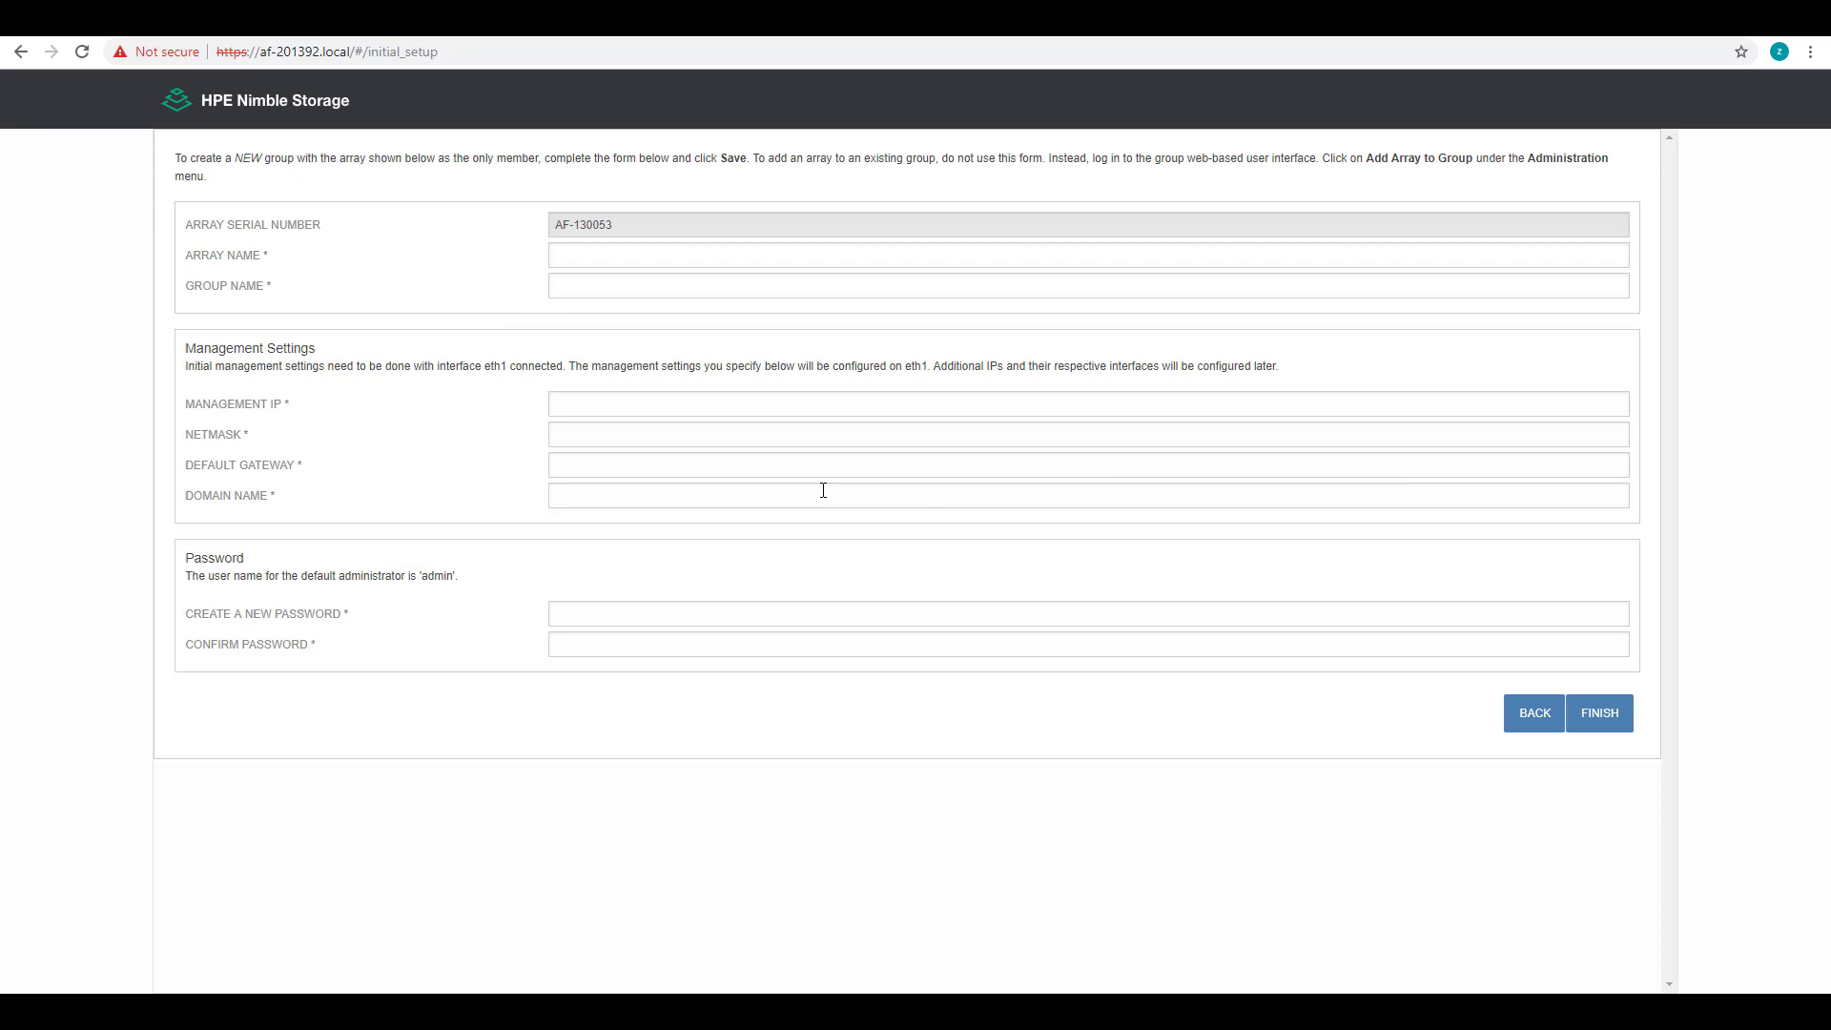
click(730, 248)
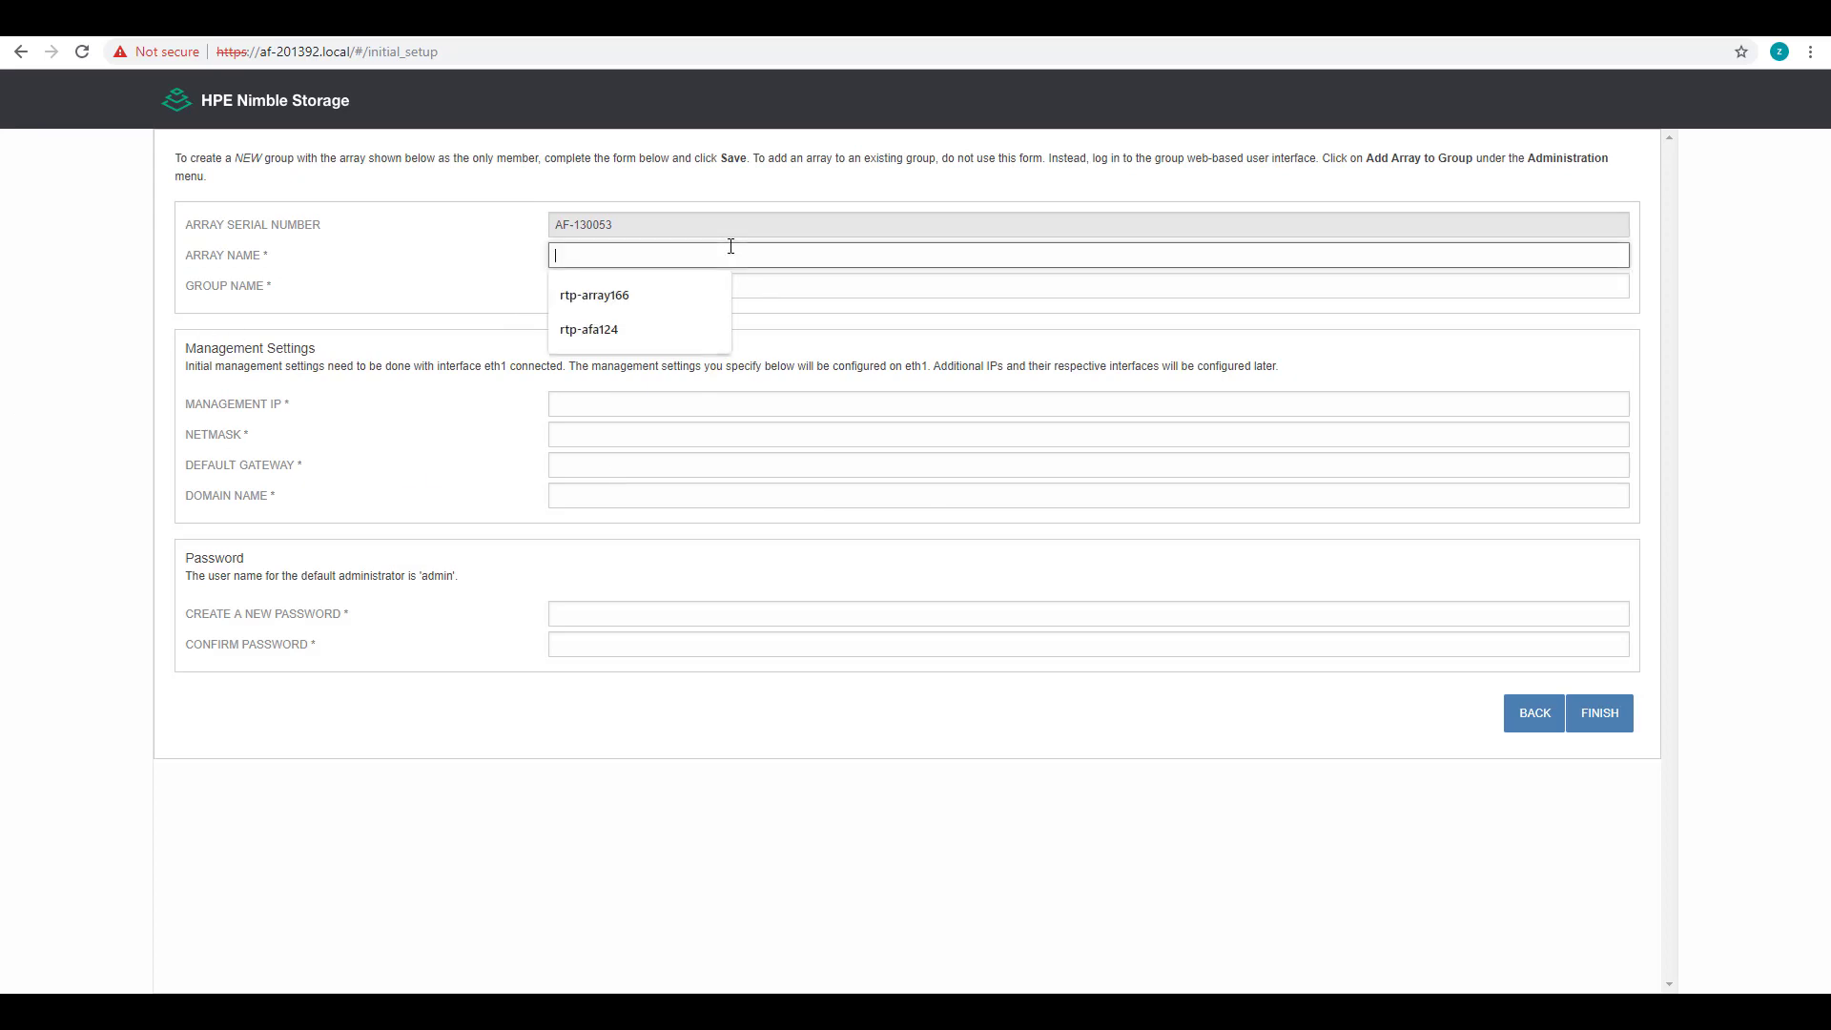
click(613, 295)
click(729, 395)
click(652, 446)
click(749, 437)
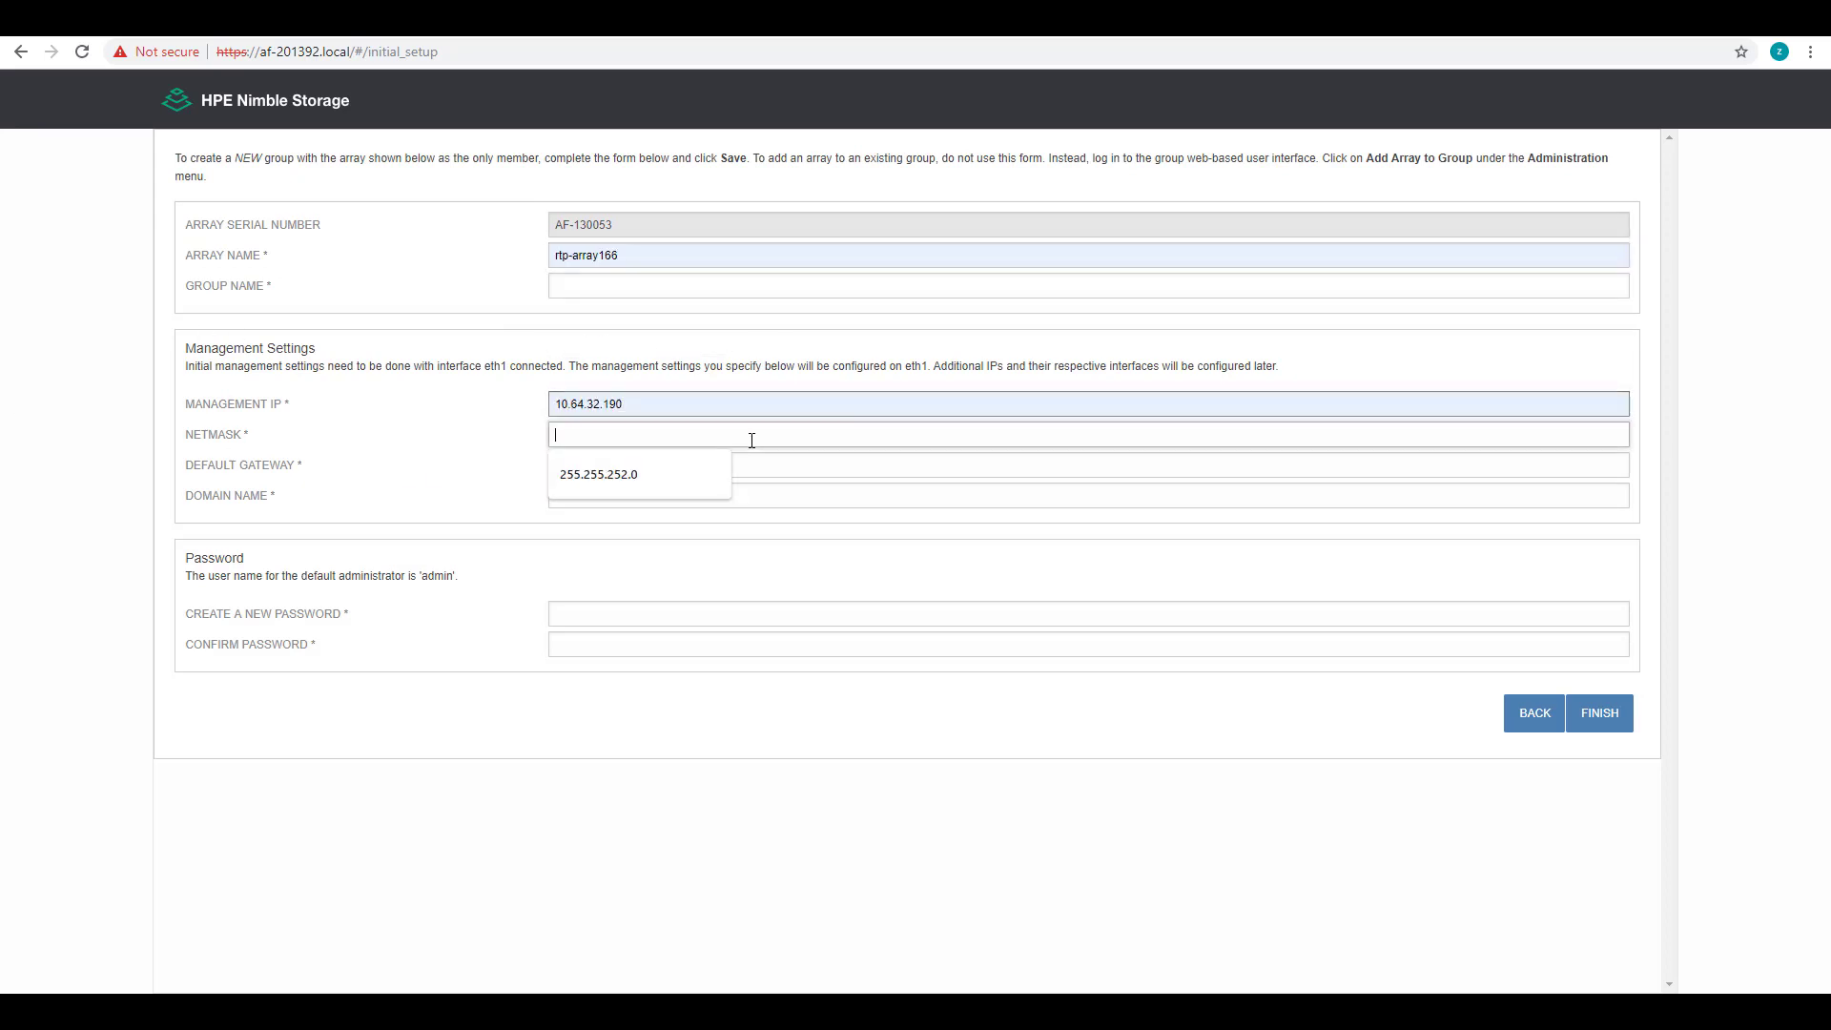
click(667, 492)
click(723, 465)
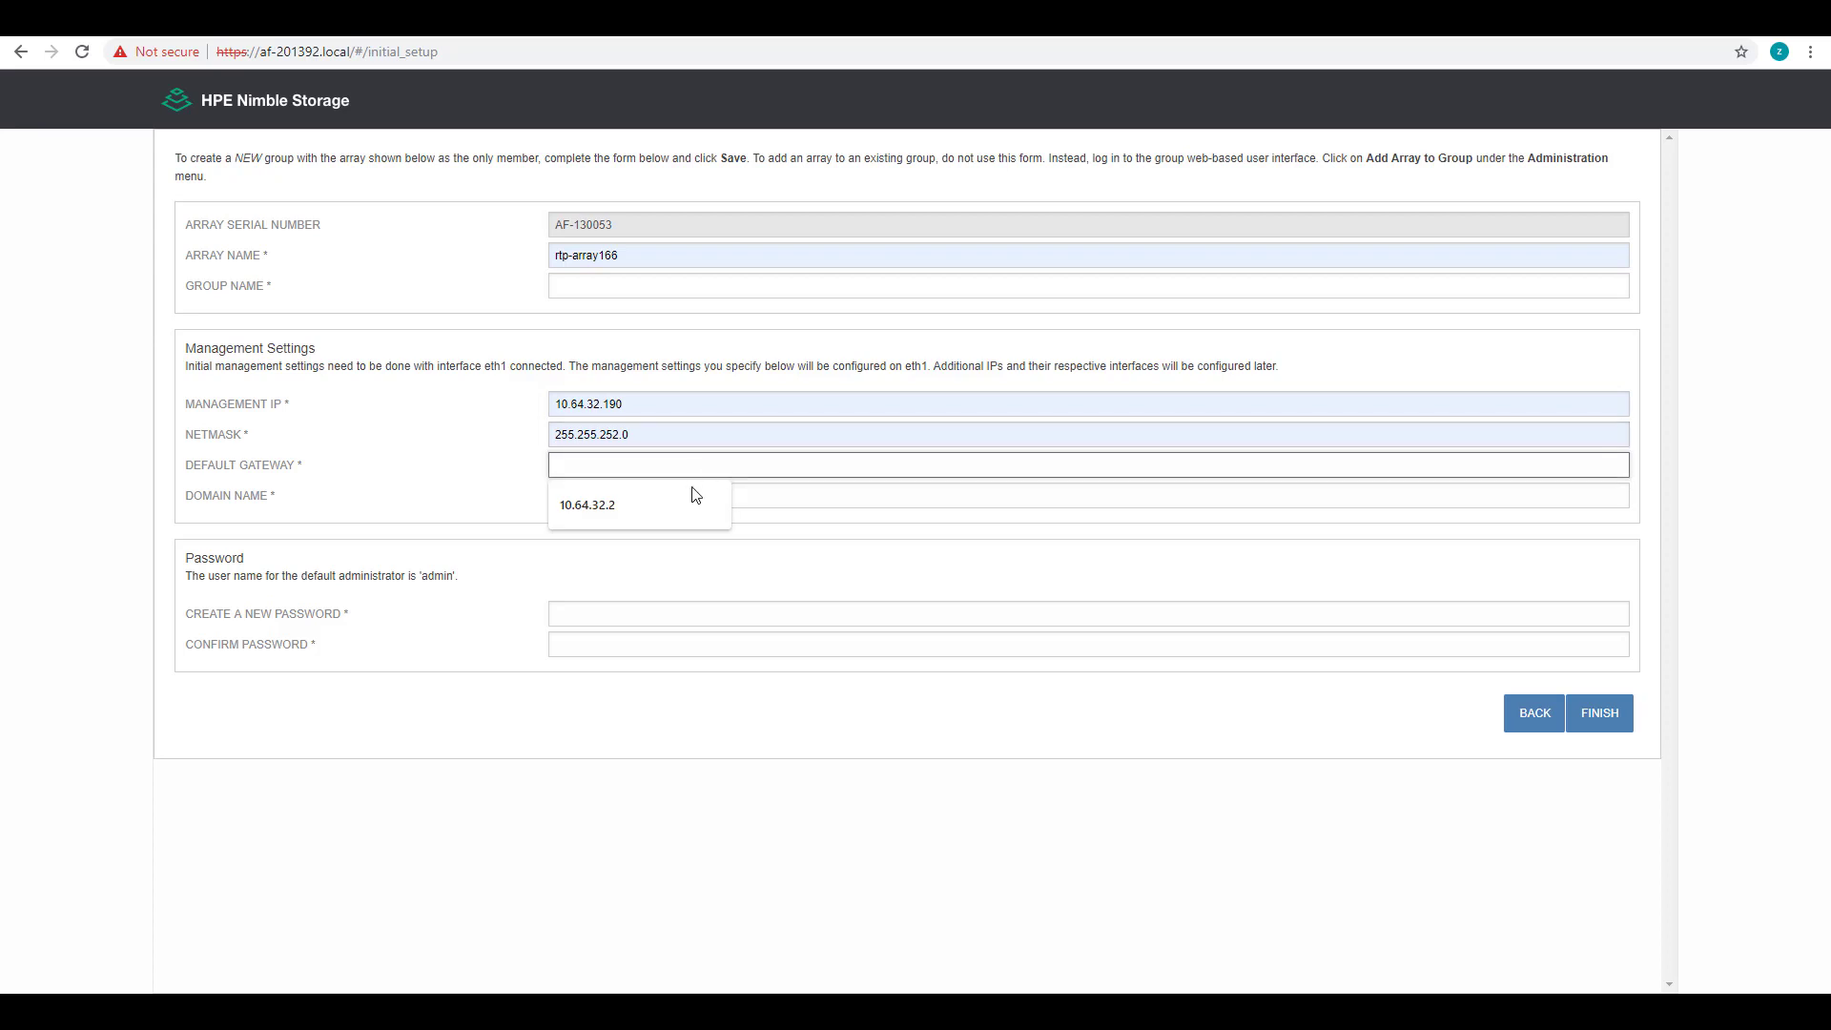
click(695, 504)
click(772, 495)
click(684, 555)
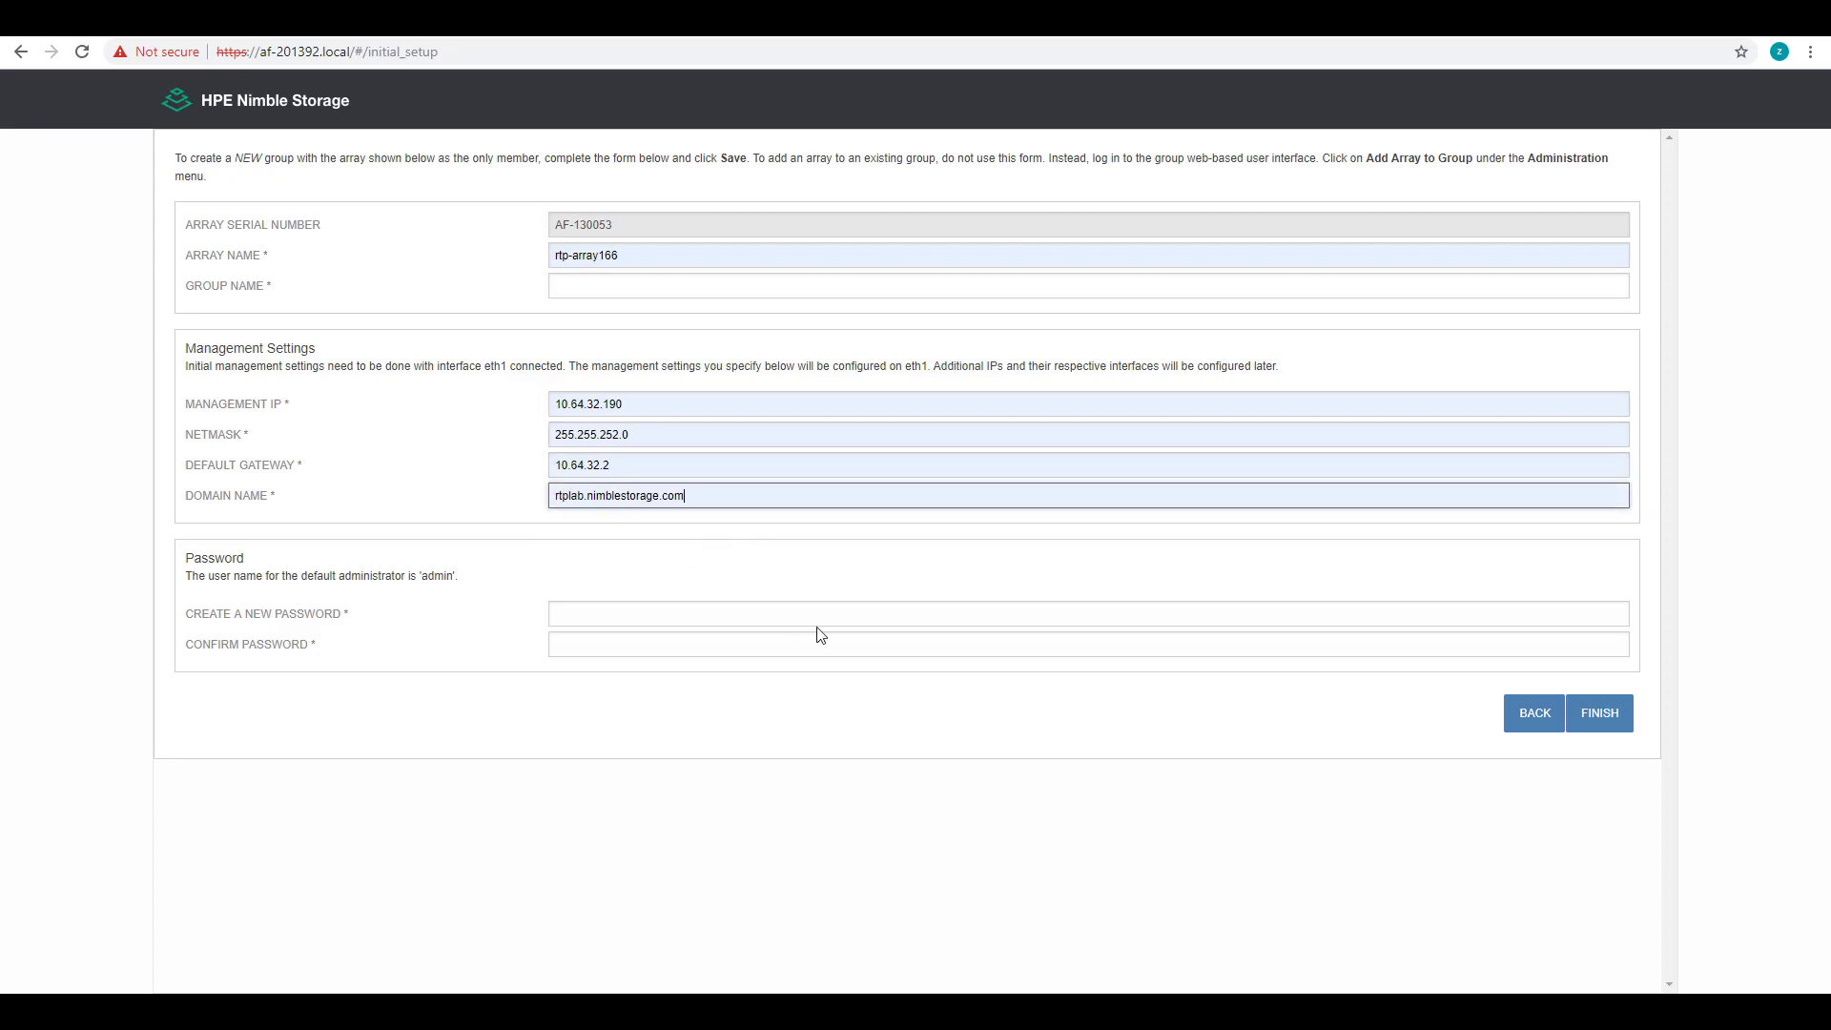
Enter matching administrator passwords and set the group name to grp-rtp-array166.
click(817, 618)
text(admin)
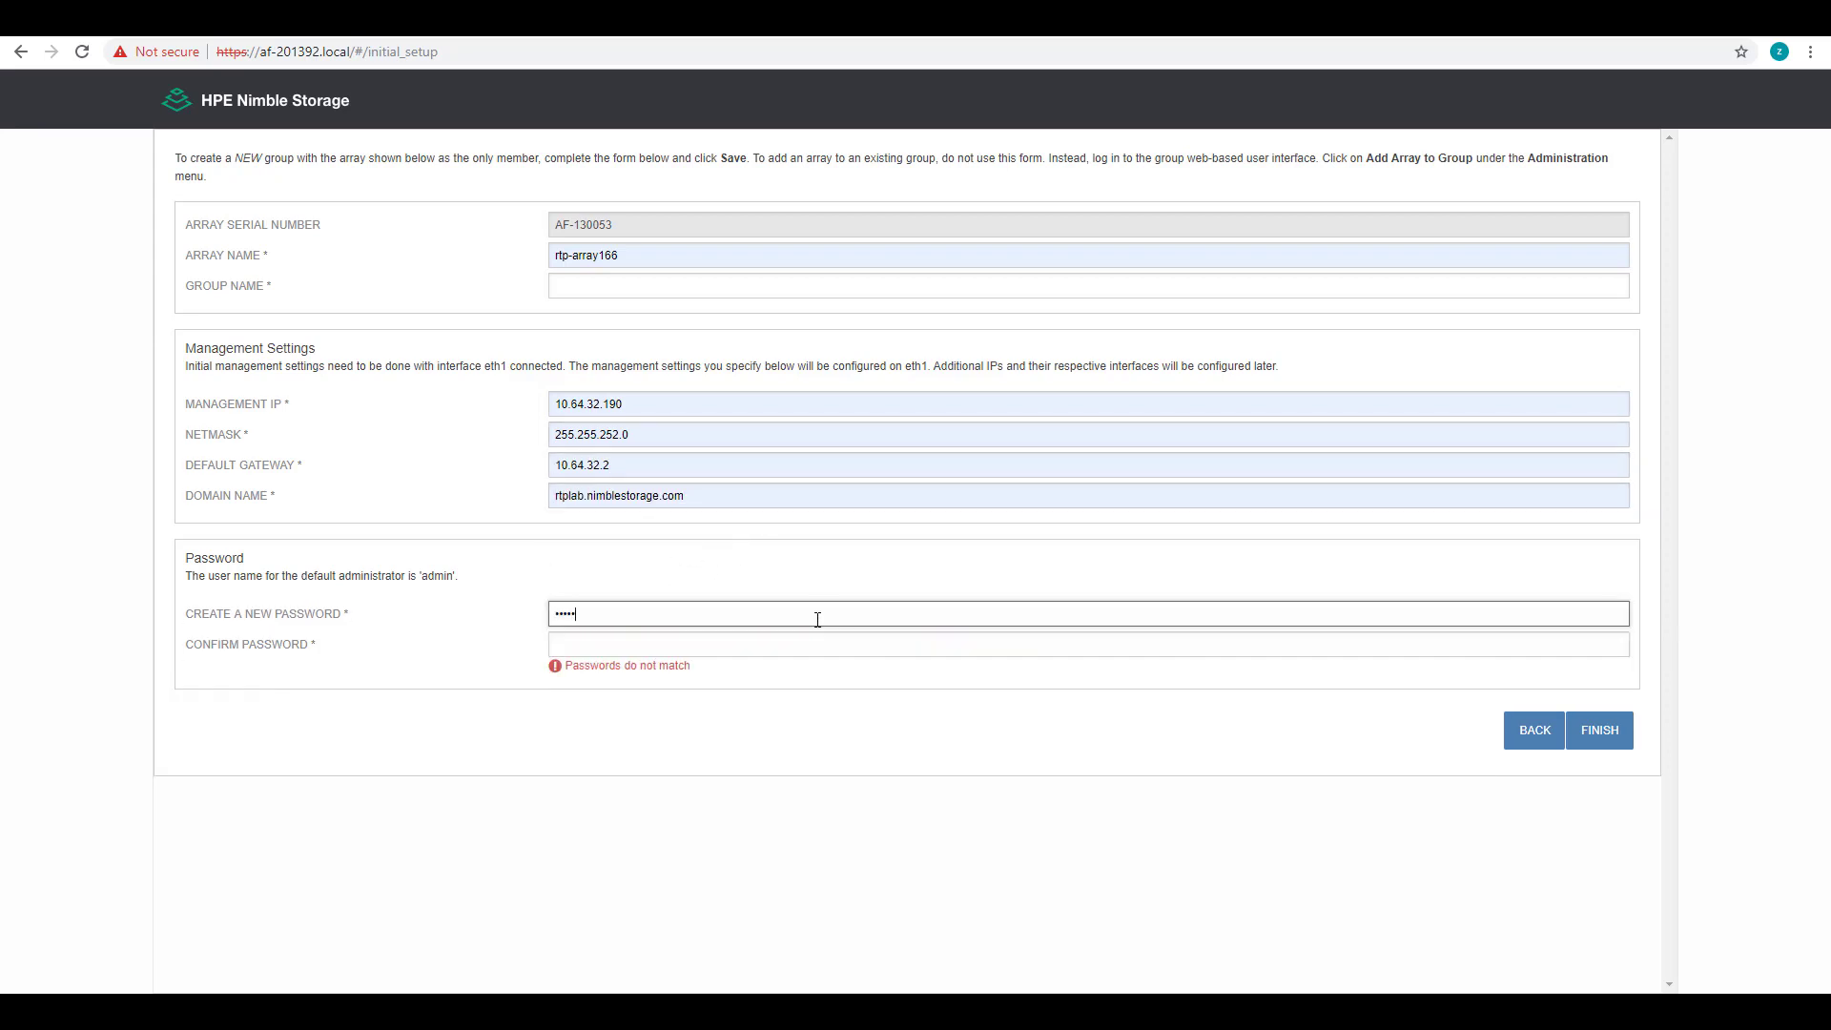
key(Tab)
text(admin)
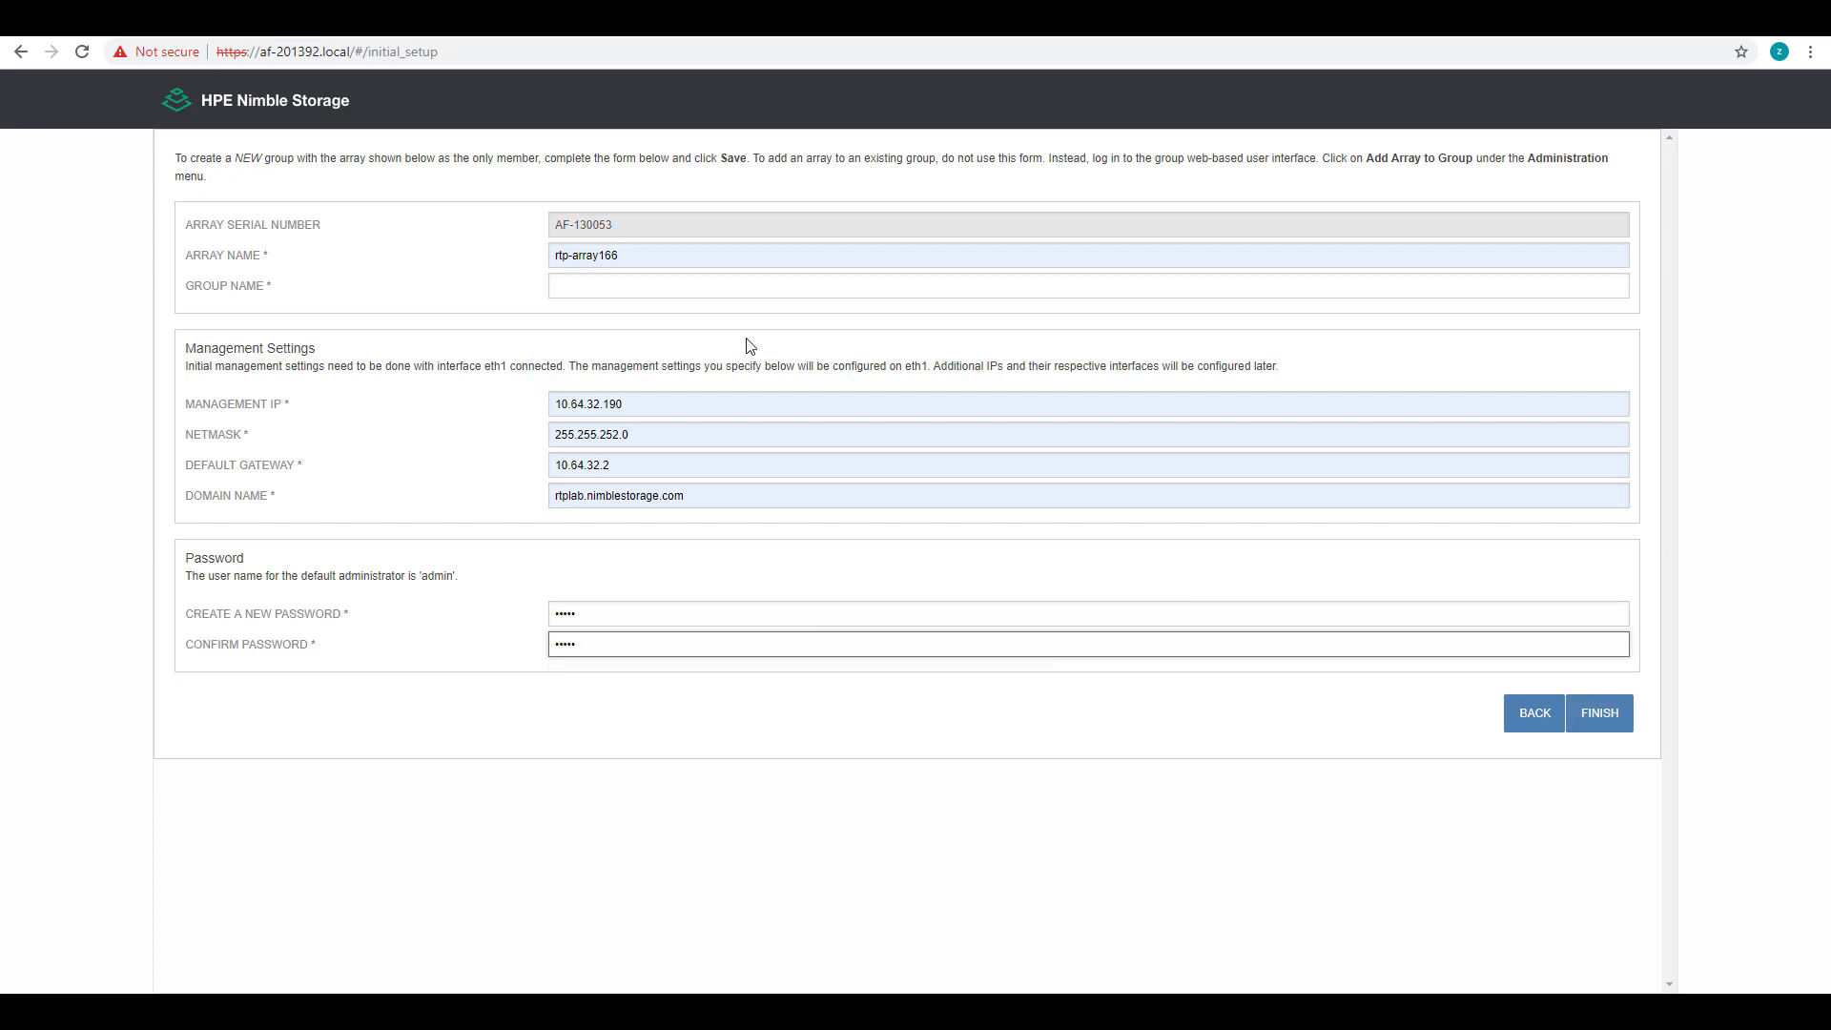
click(678, 284)
click(633, 318)
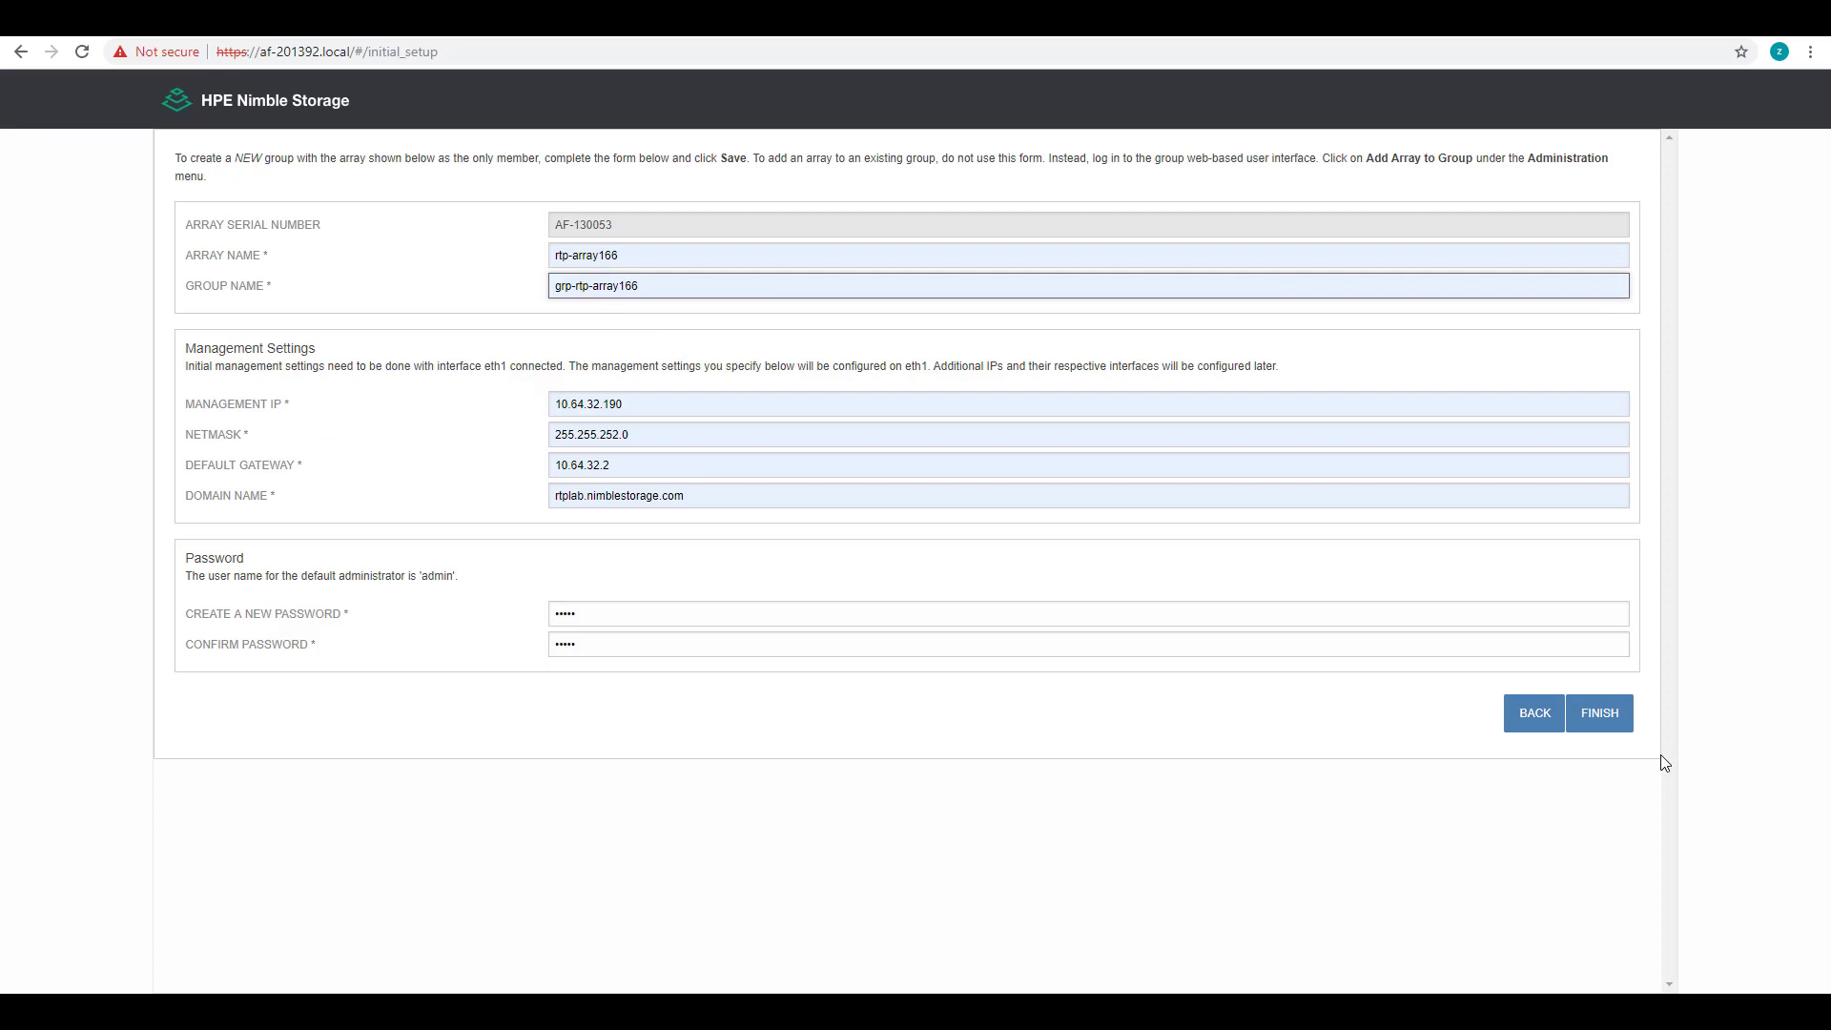
Finish the initial array setup and sign back in with the administrator password.
click(1621, 727)
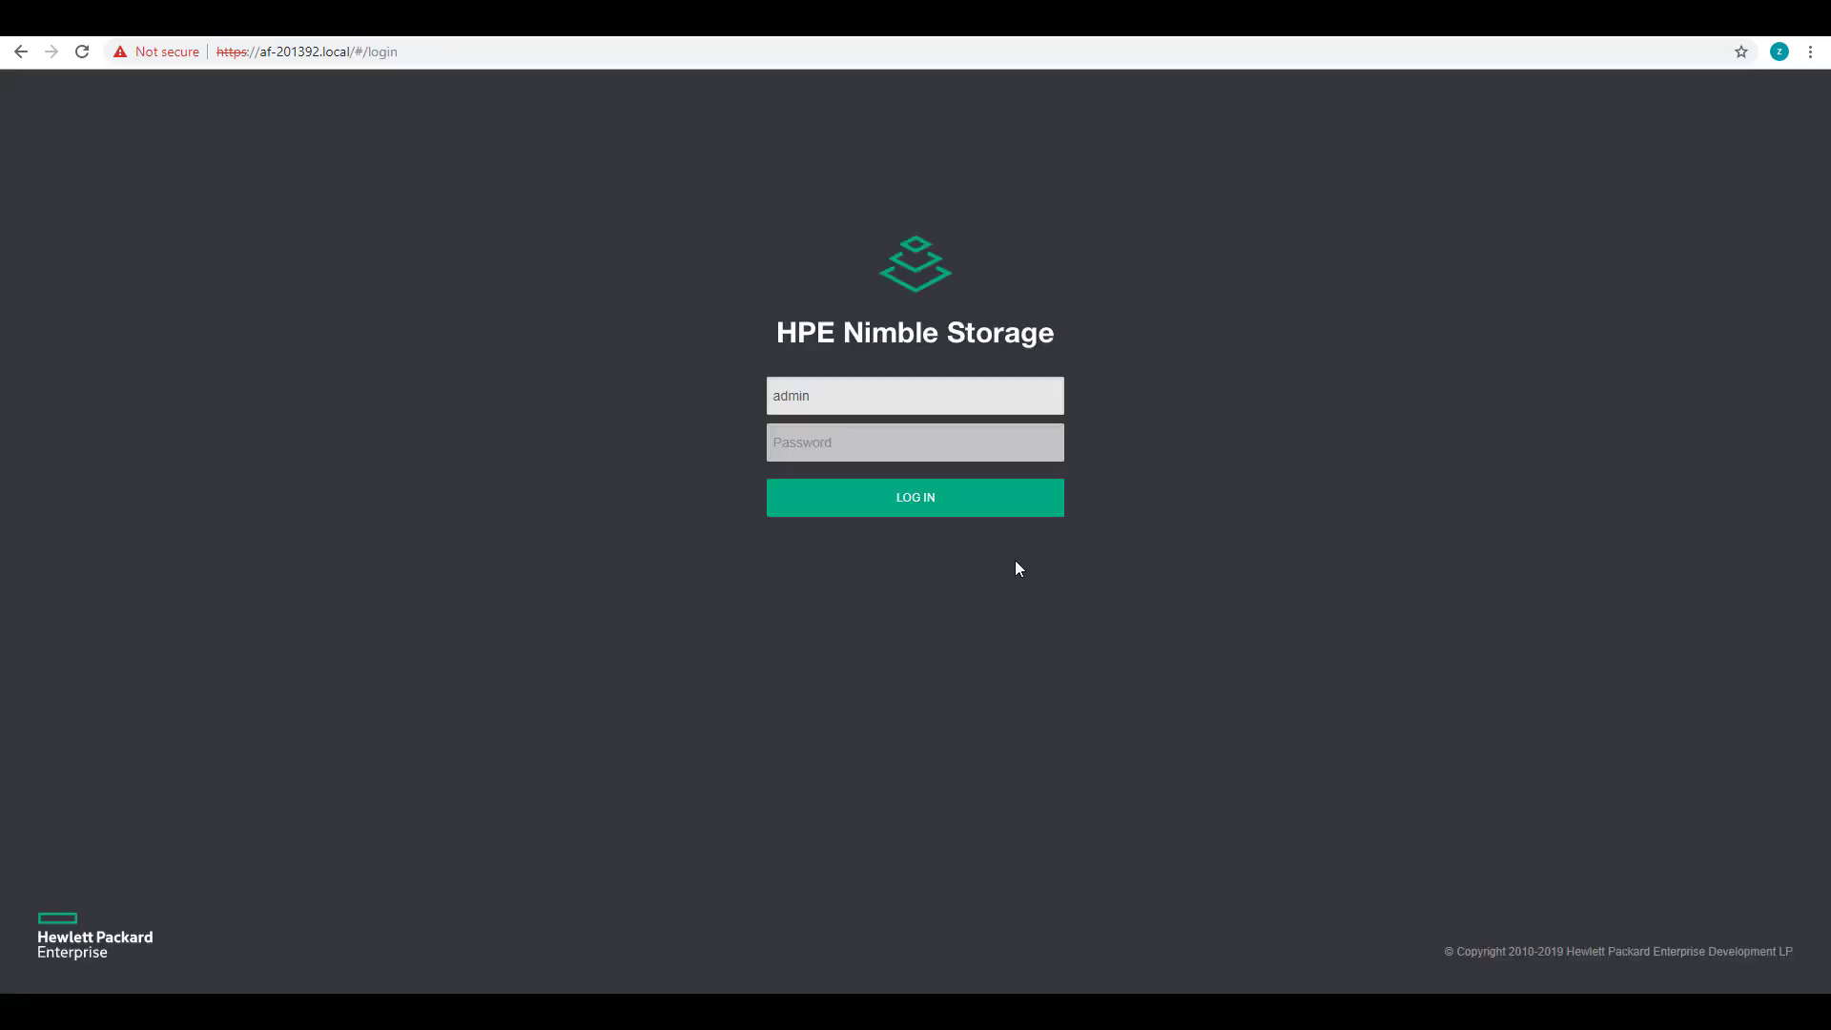
click(932, 440)
text(****)
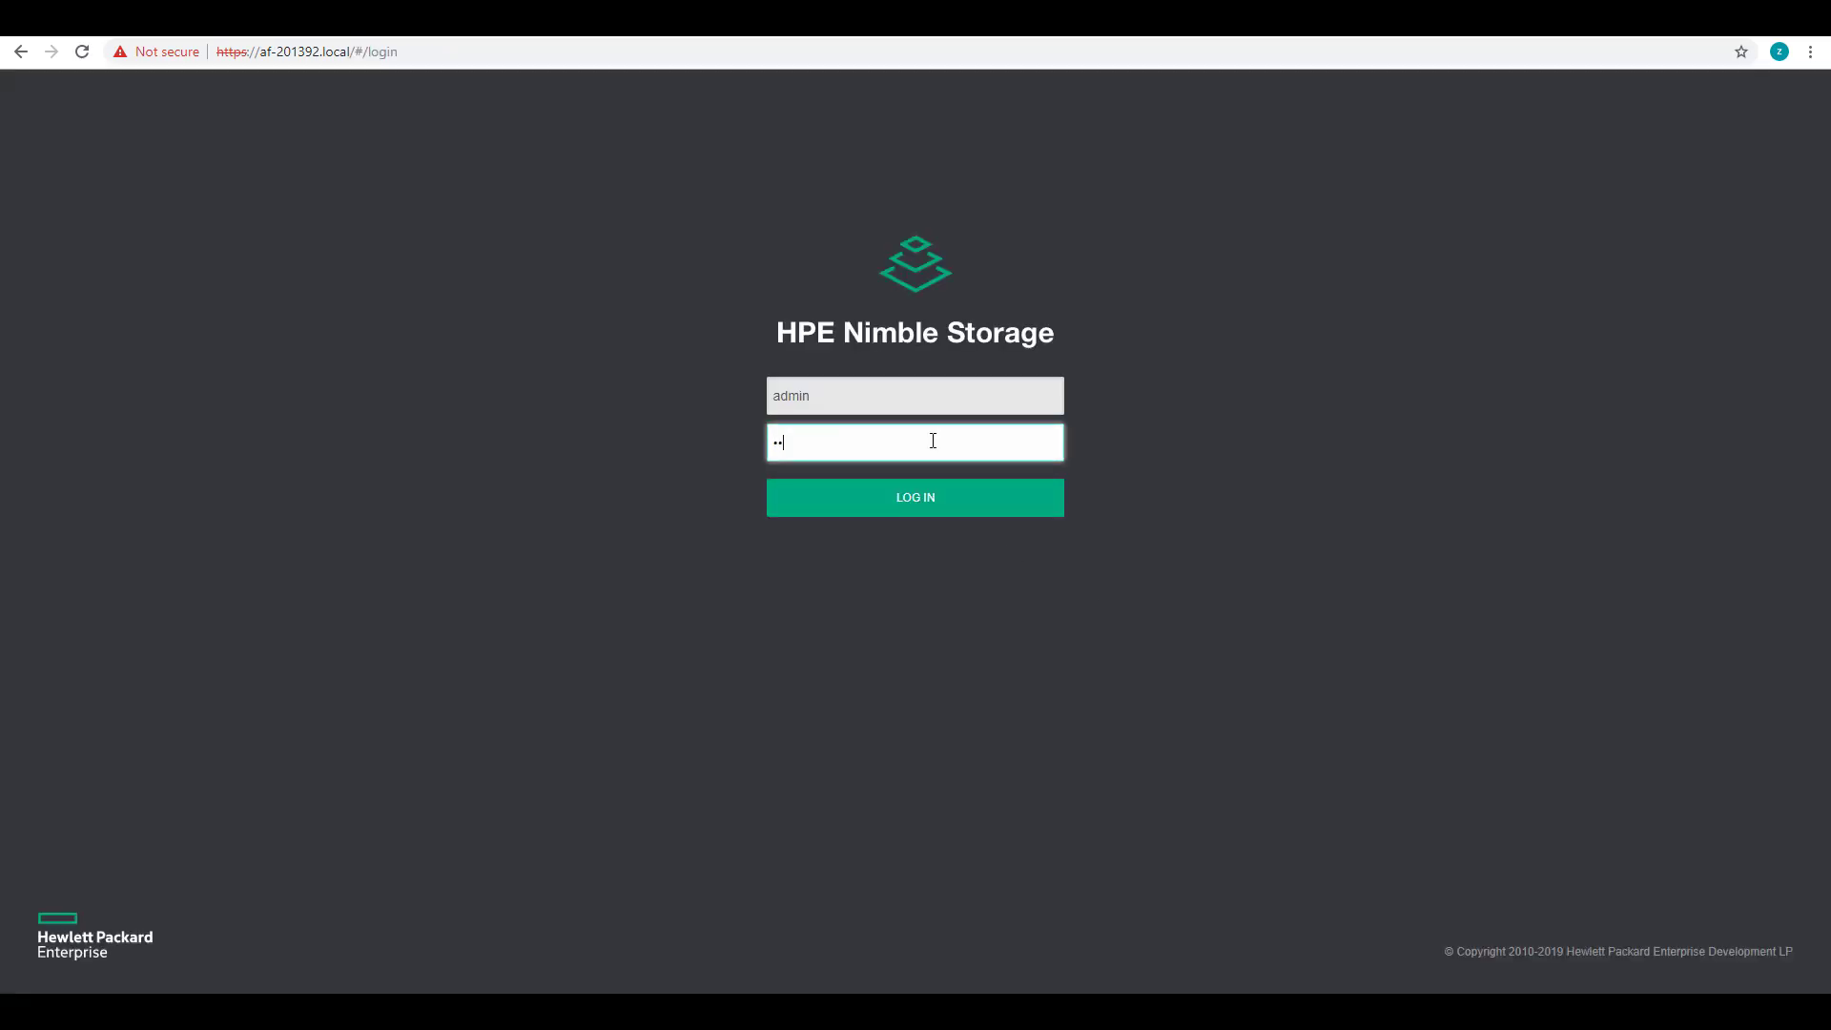
key(Return)
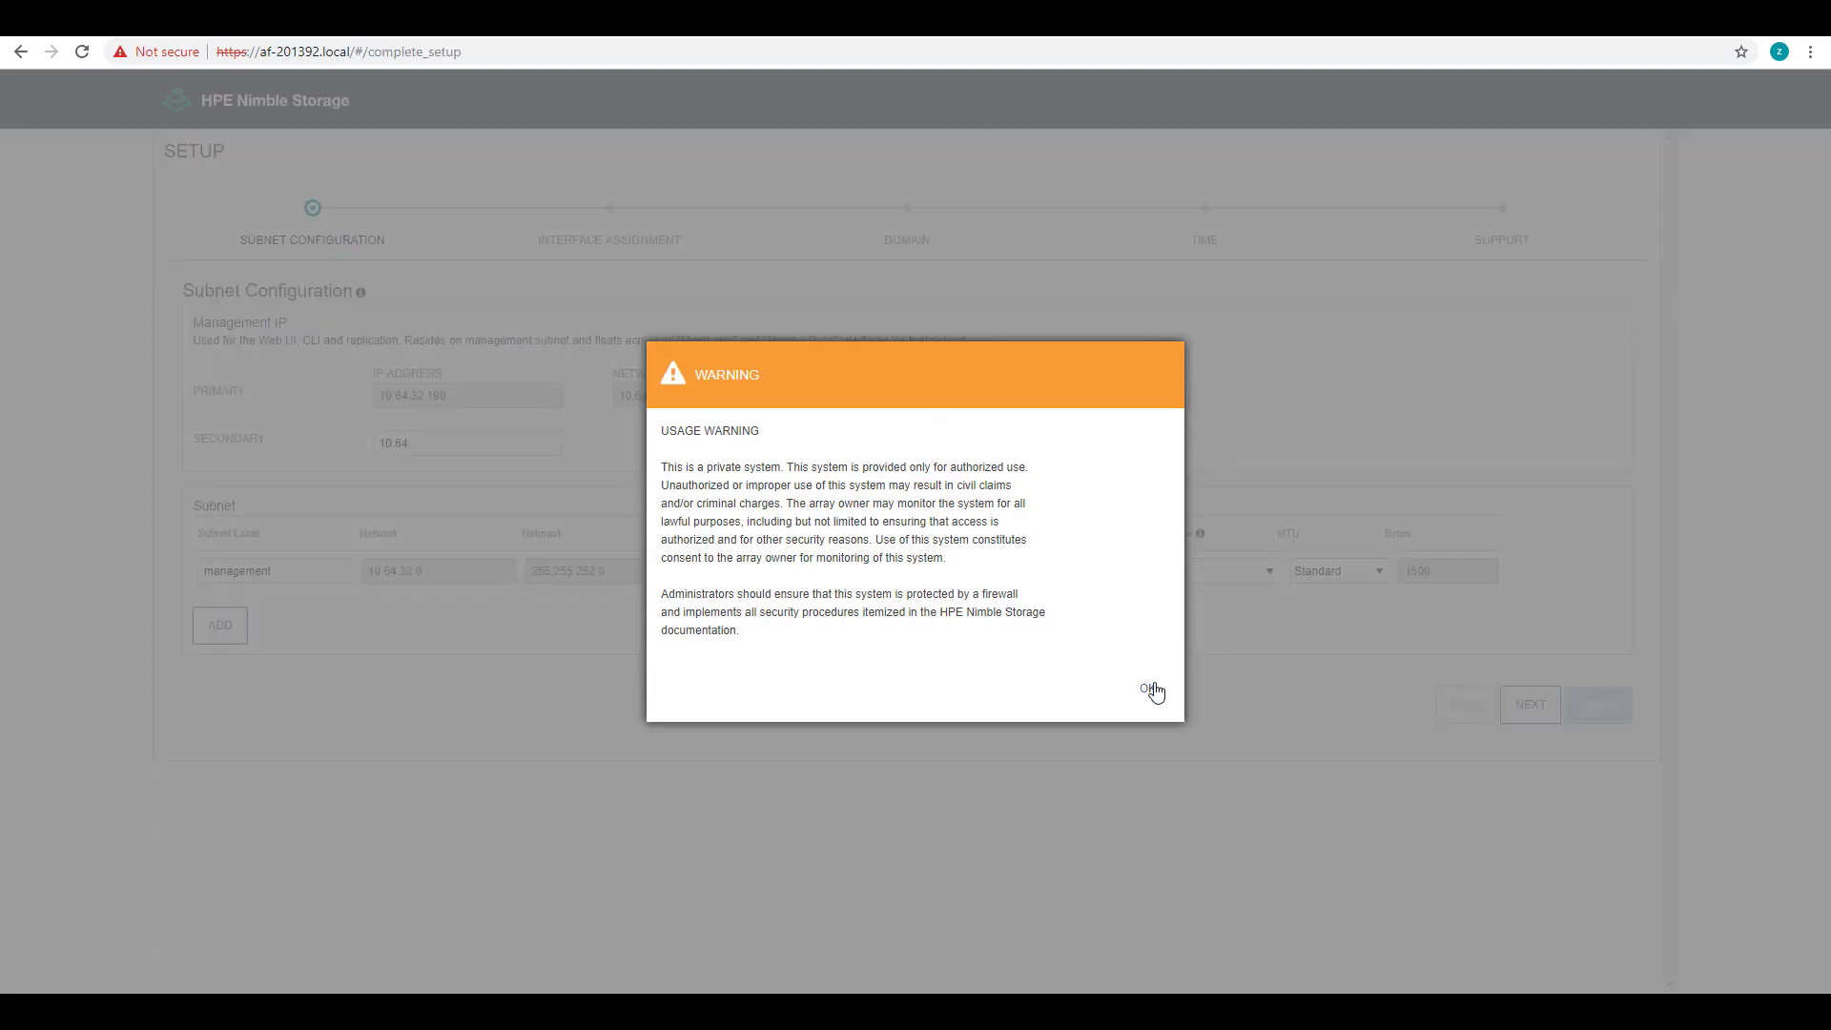
Dismiss the usage warning, set the management subnet to Mgmt only, and add two data subnets.
click(1149, 687)
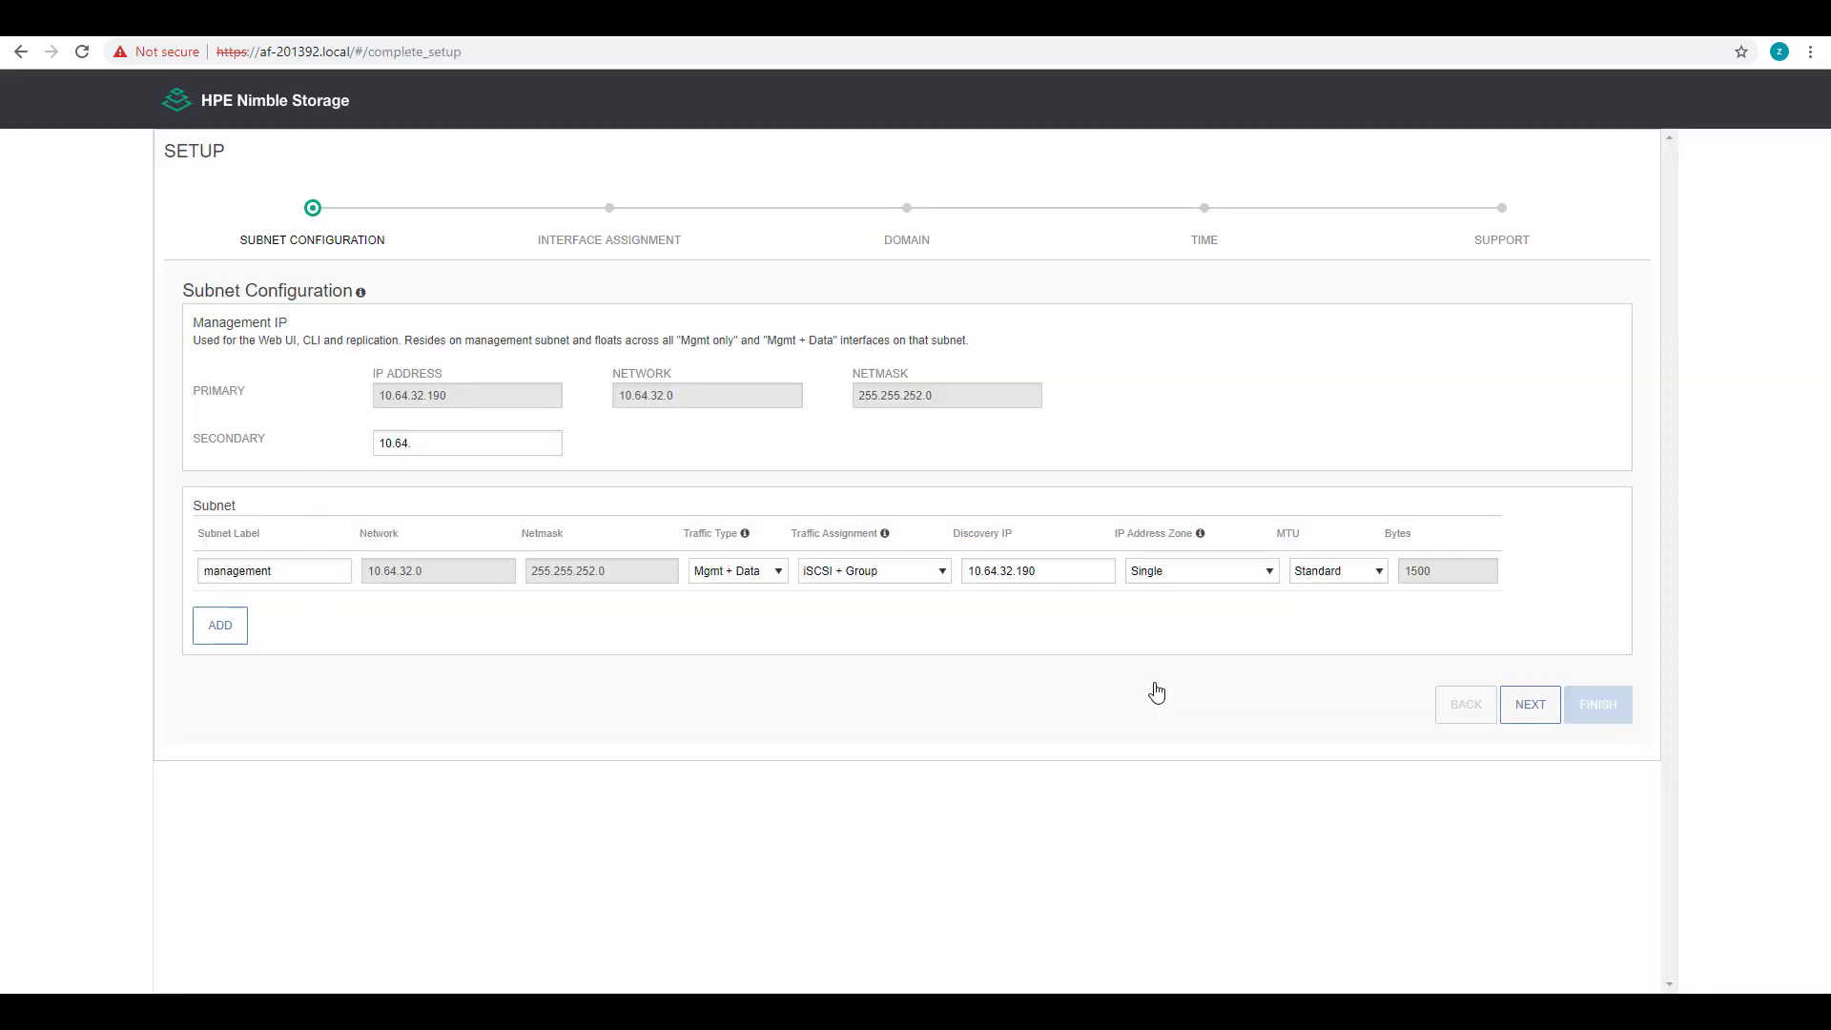
click(739, 585)
click(725, 588)
click(217, 625)
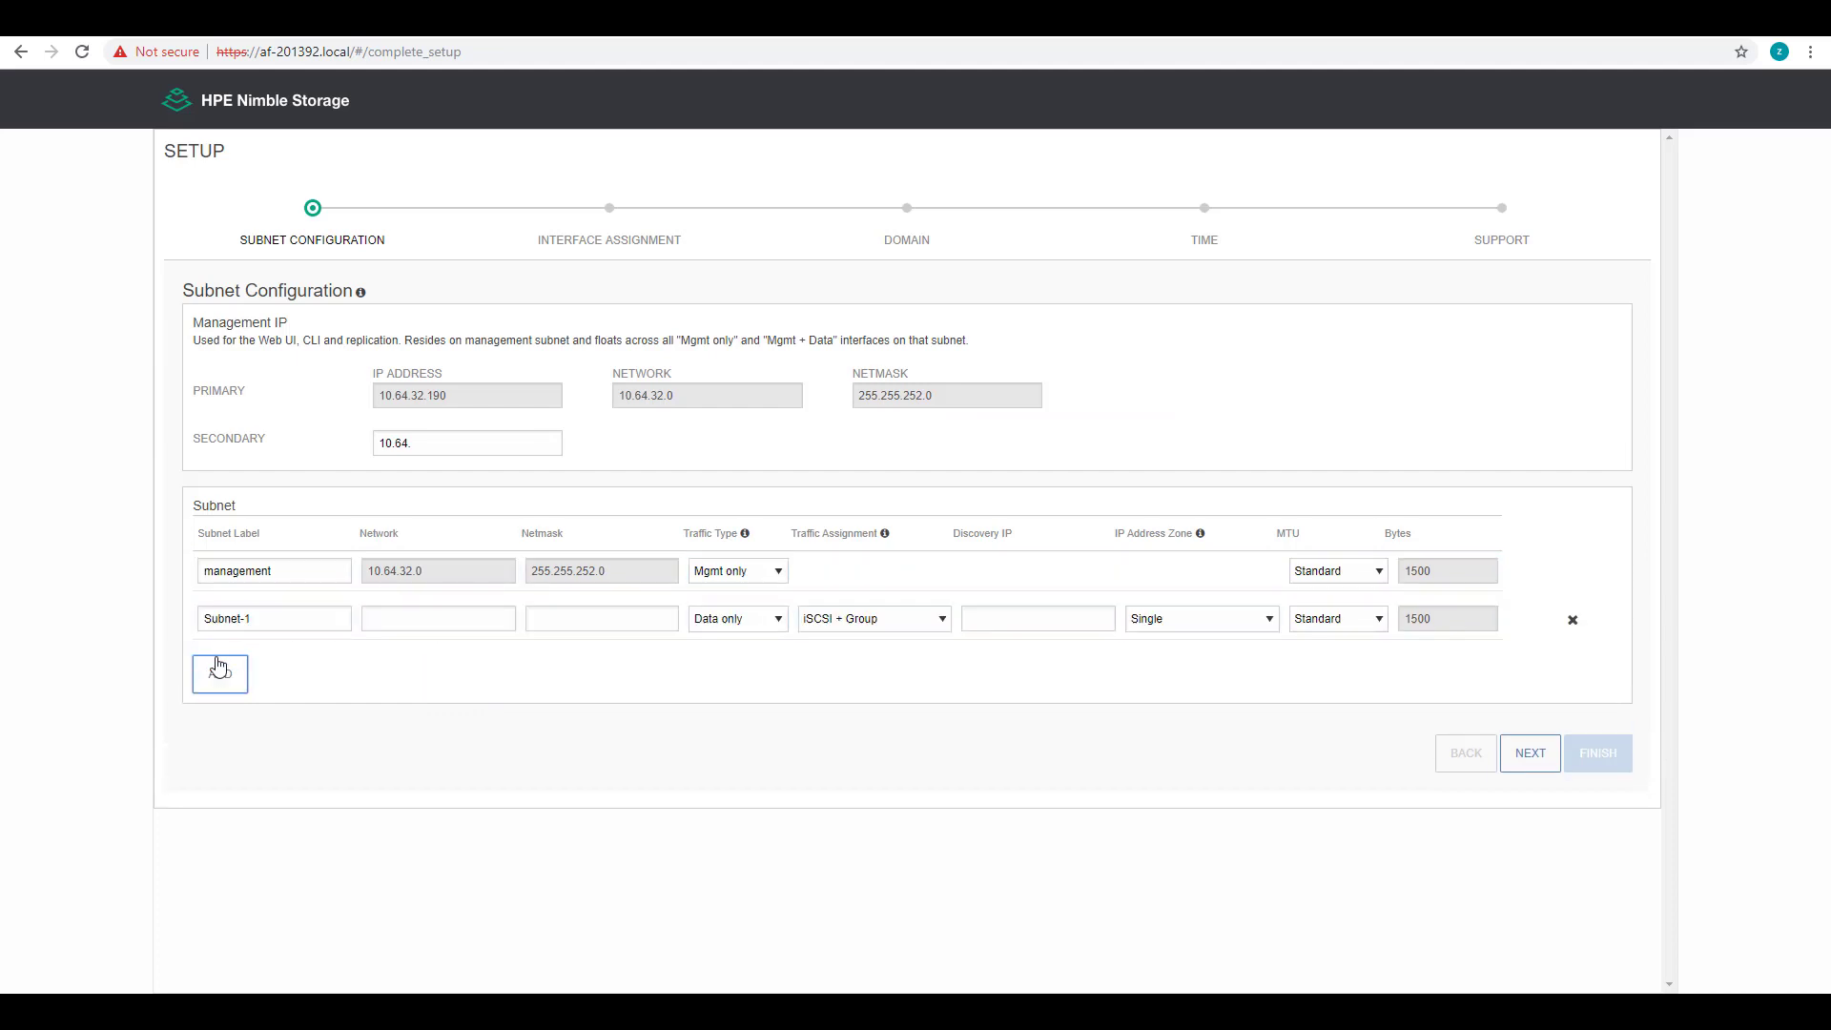
click(220, 673)
Give Subnet-1 network 10.10.50.0, netmask 255.255.255.0 and discovery IP 10.10.50.10.
click(420, 617)
text(10.1)
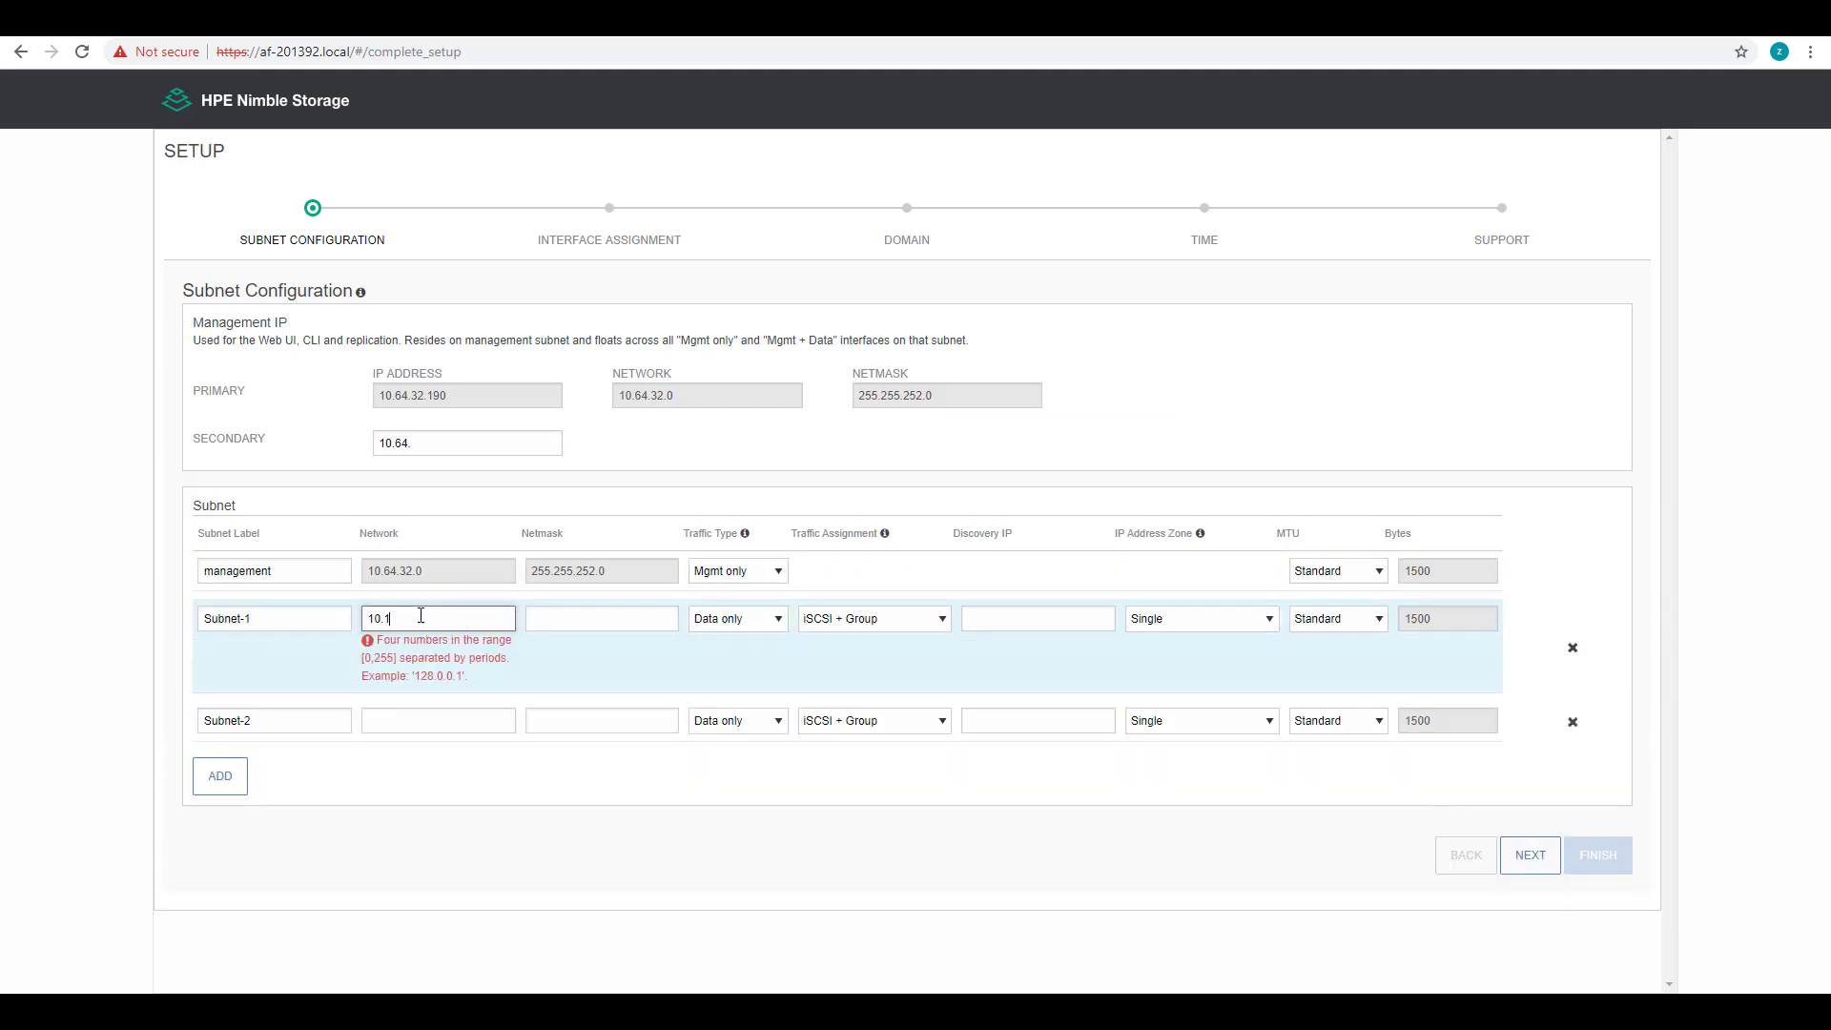
text(0.50.0)
key(Tab)
text(255)
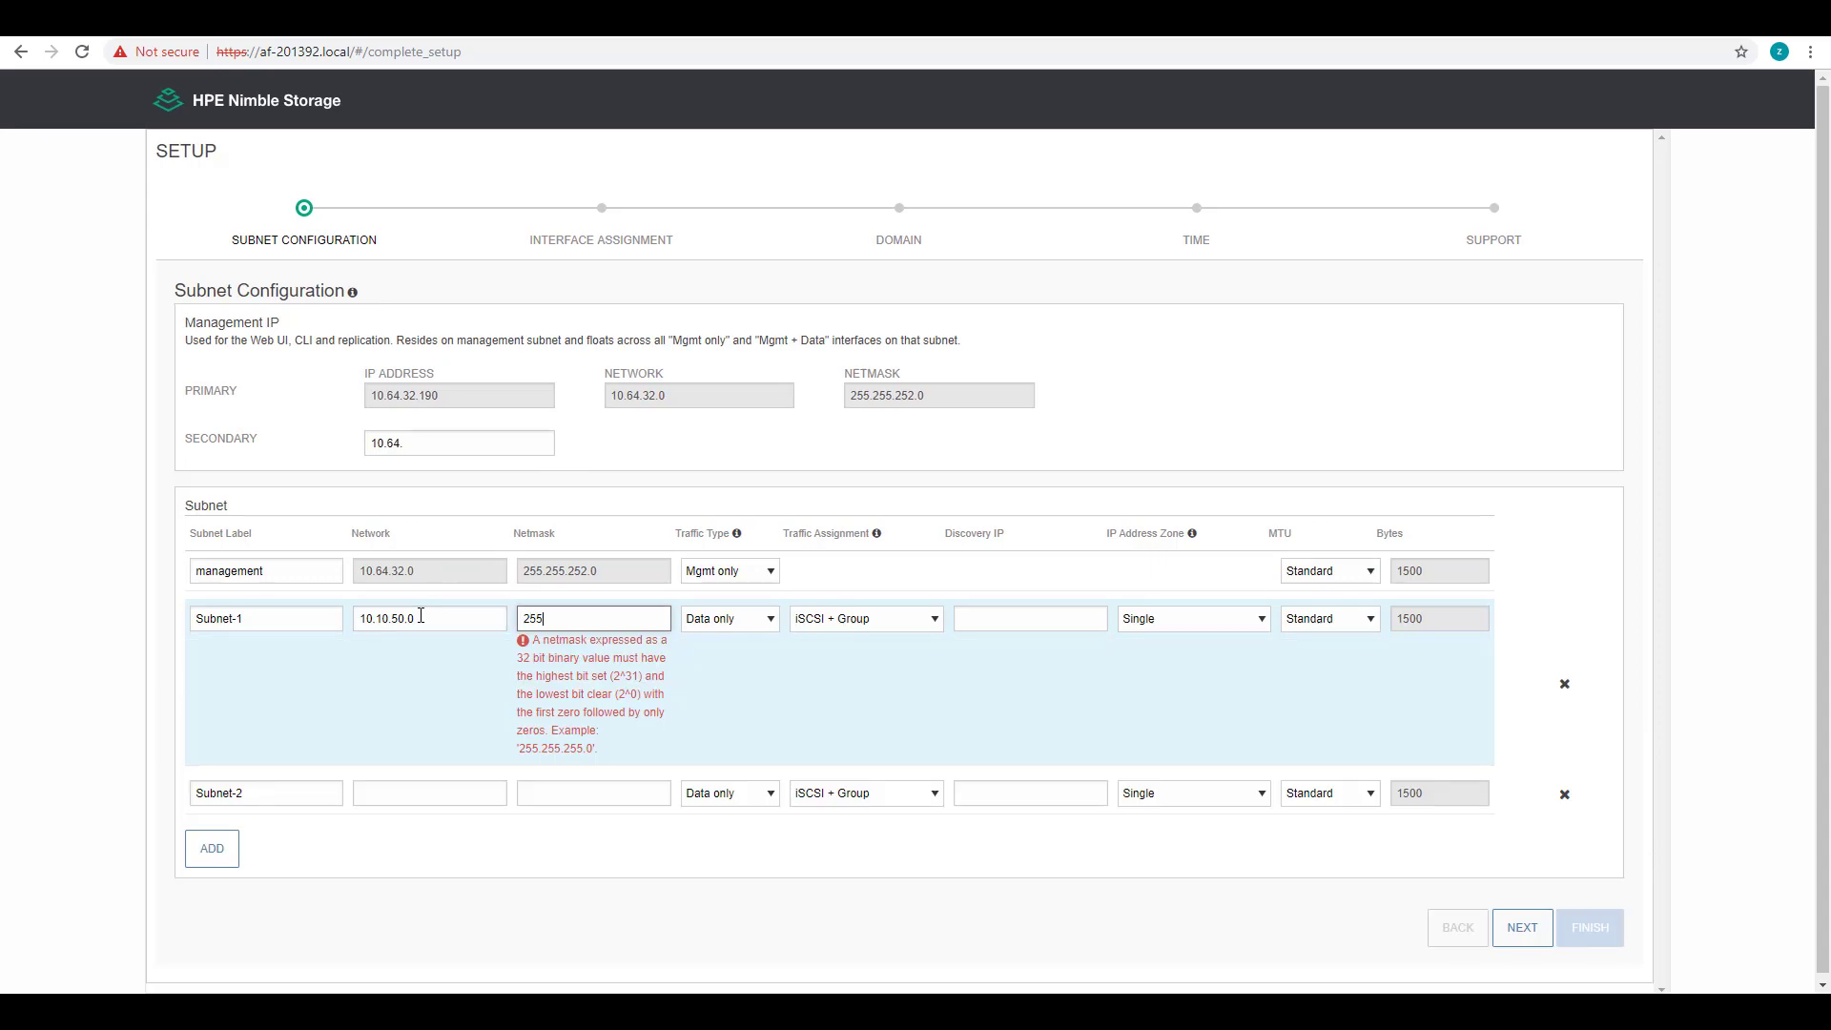
text(.255.255.0)
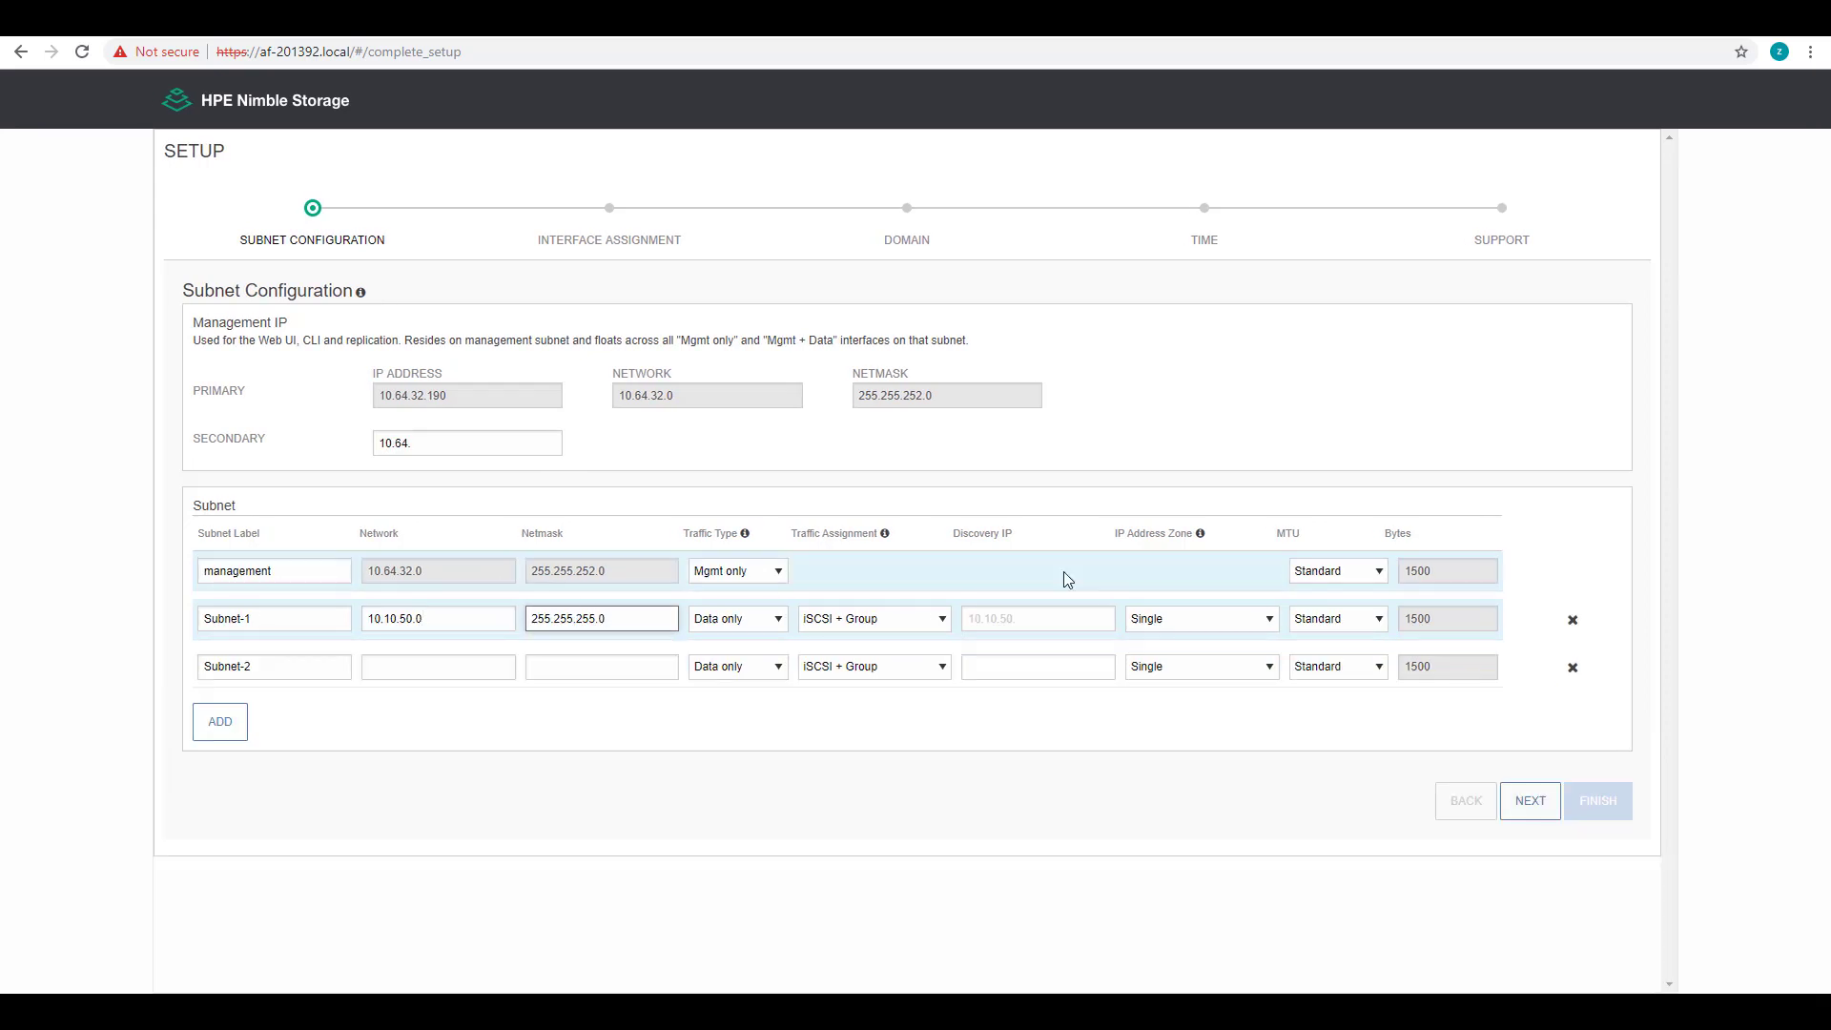
click(1054, 620)
text(10.10.50.10)
Give Subnet-2 network 10.10.60.0, netmask 255.255.255.0 and discovery IP 10.10.60.10.
click(431, 665)
text(10.10.60.1)
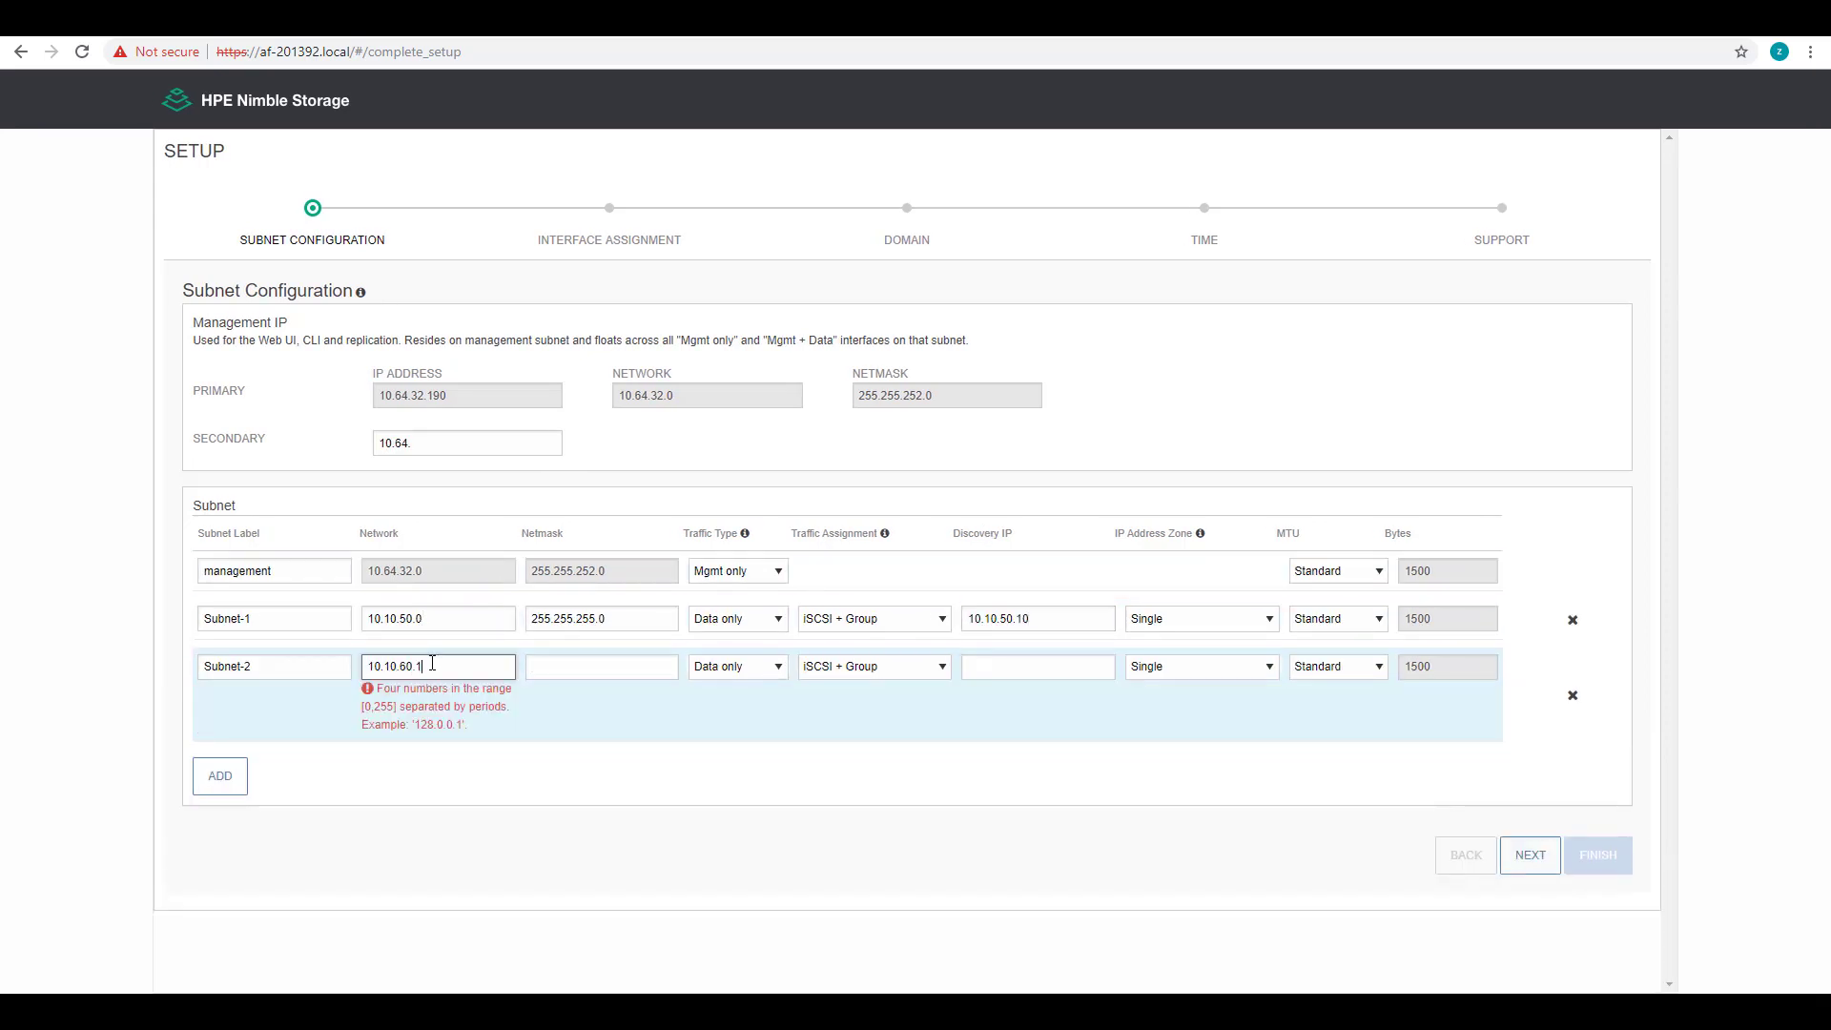
key(BackSpace)
text(0)
key(Tab)
text(255.255.255.0)
click(1049, 667)
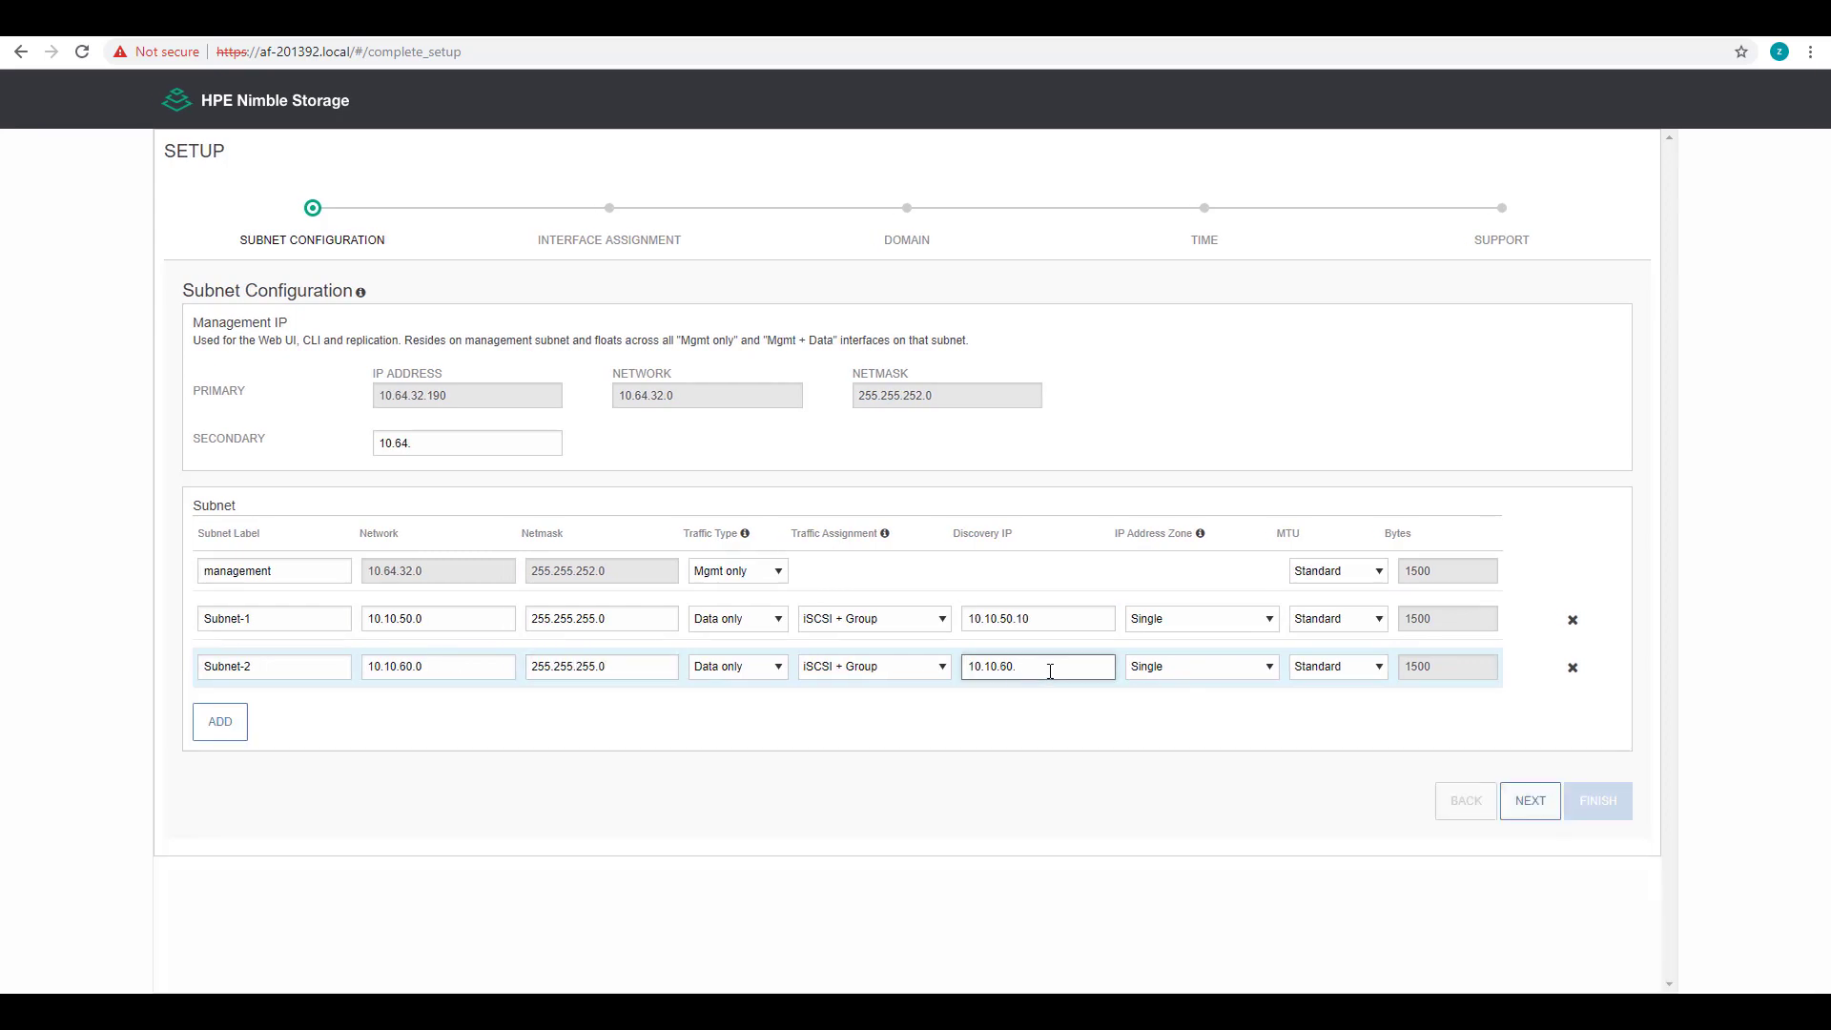
text(10)
click(1526, 807)
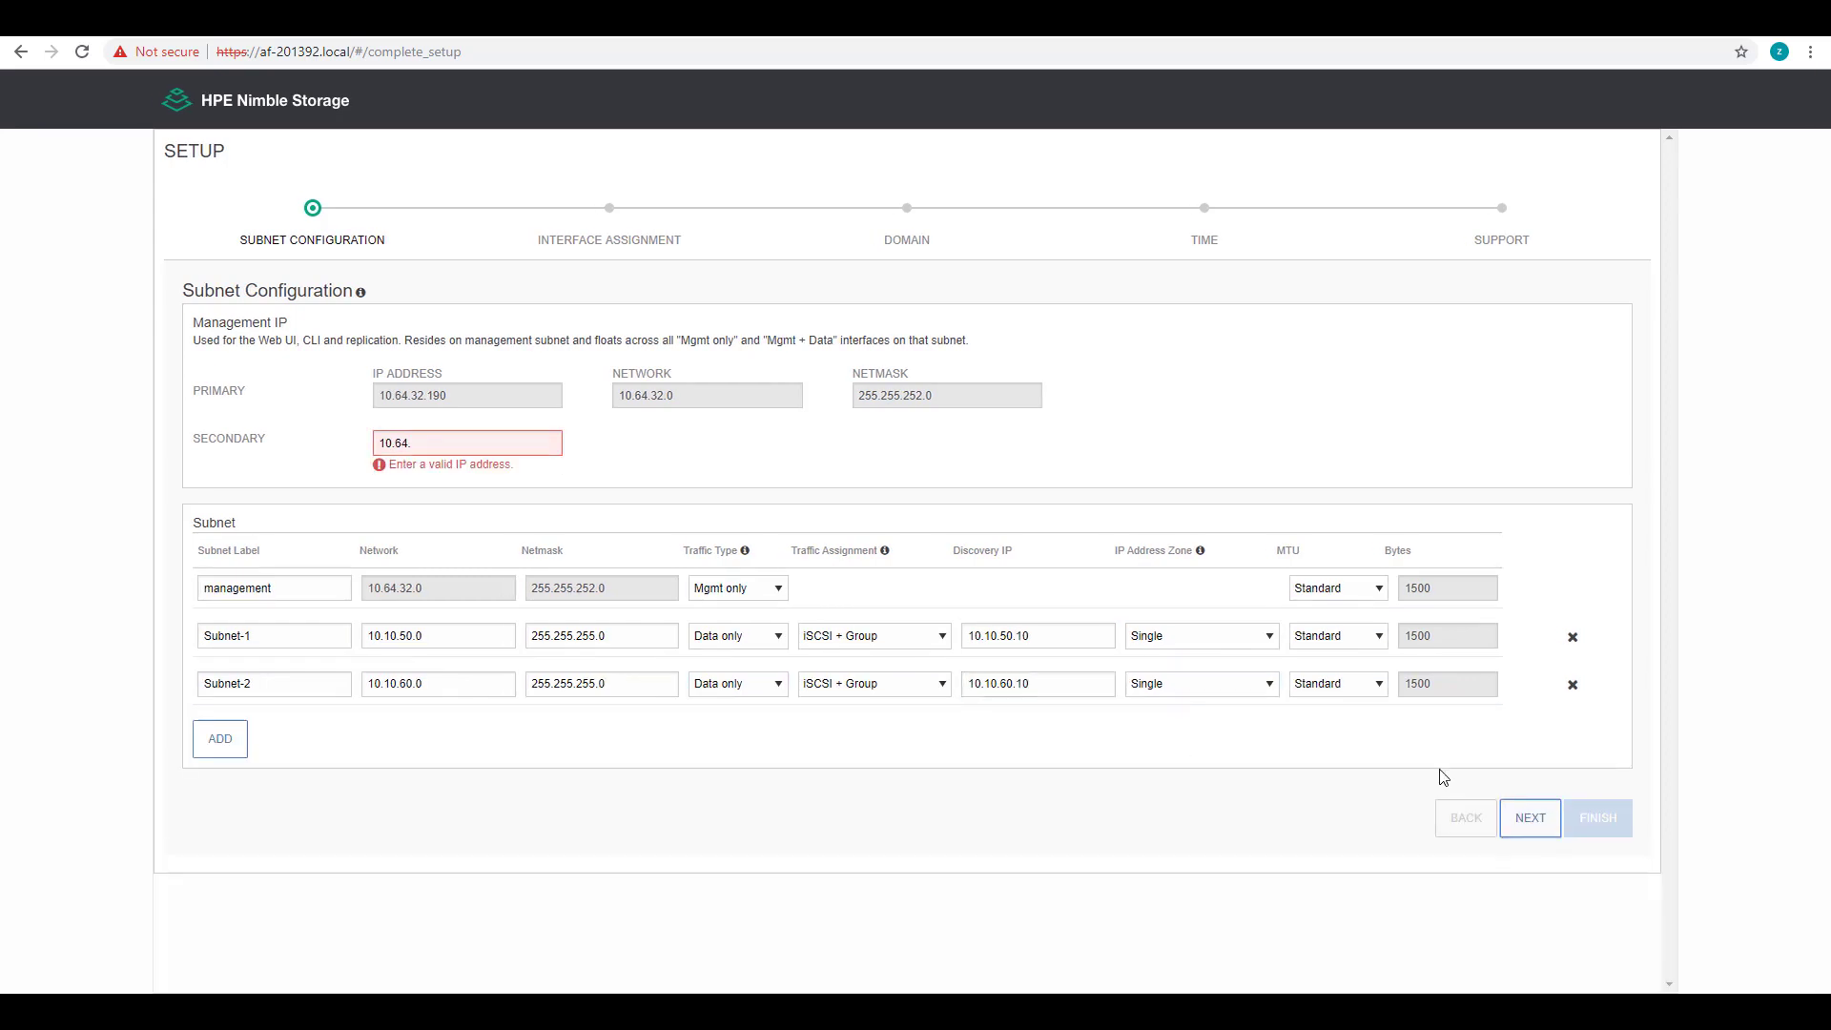
Assign eth3 to Subnet-1 (10.10.50.11) and eth4 to Subnet-2 (10.10.60.11).
click(1526, 807)
click(736, 468)
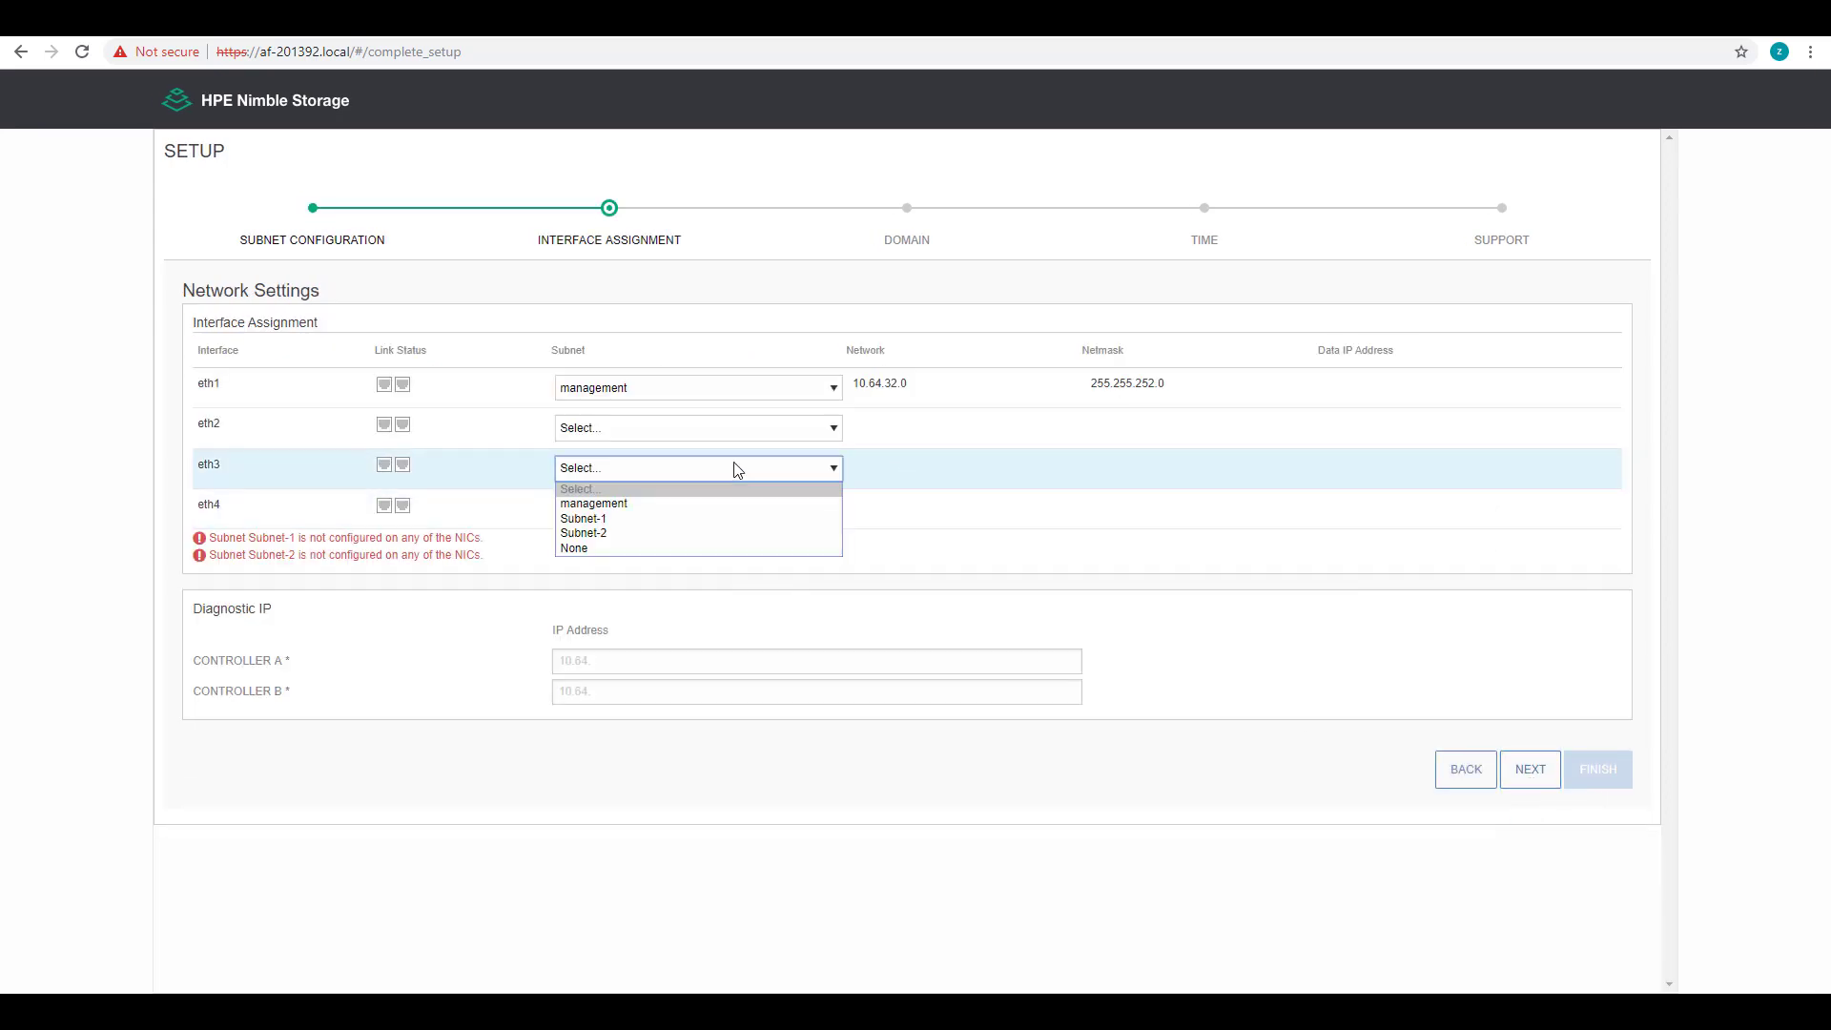
click(620, 519)
click(668, 507)
click(629, 572)
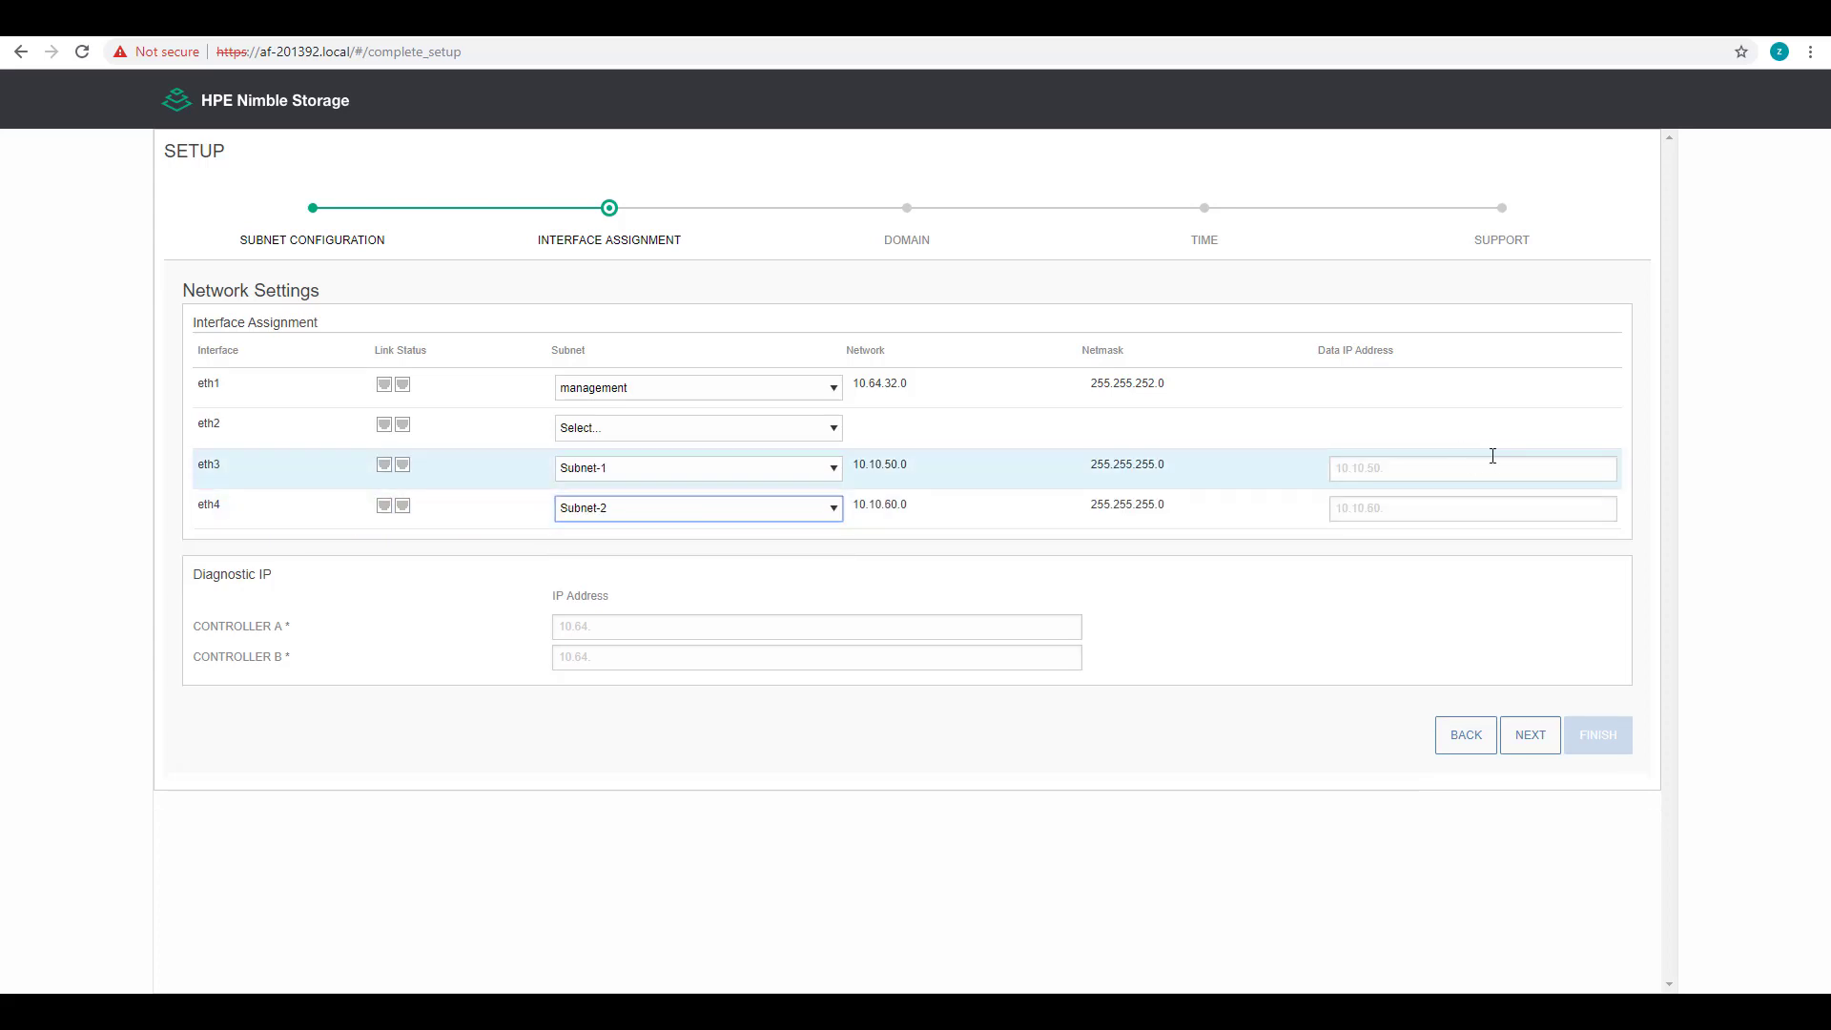
click(1452, 471)
text(11)
click(1440, 508)
text(11)
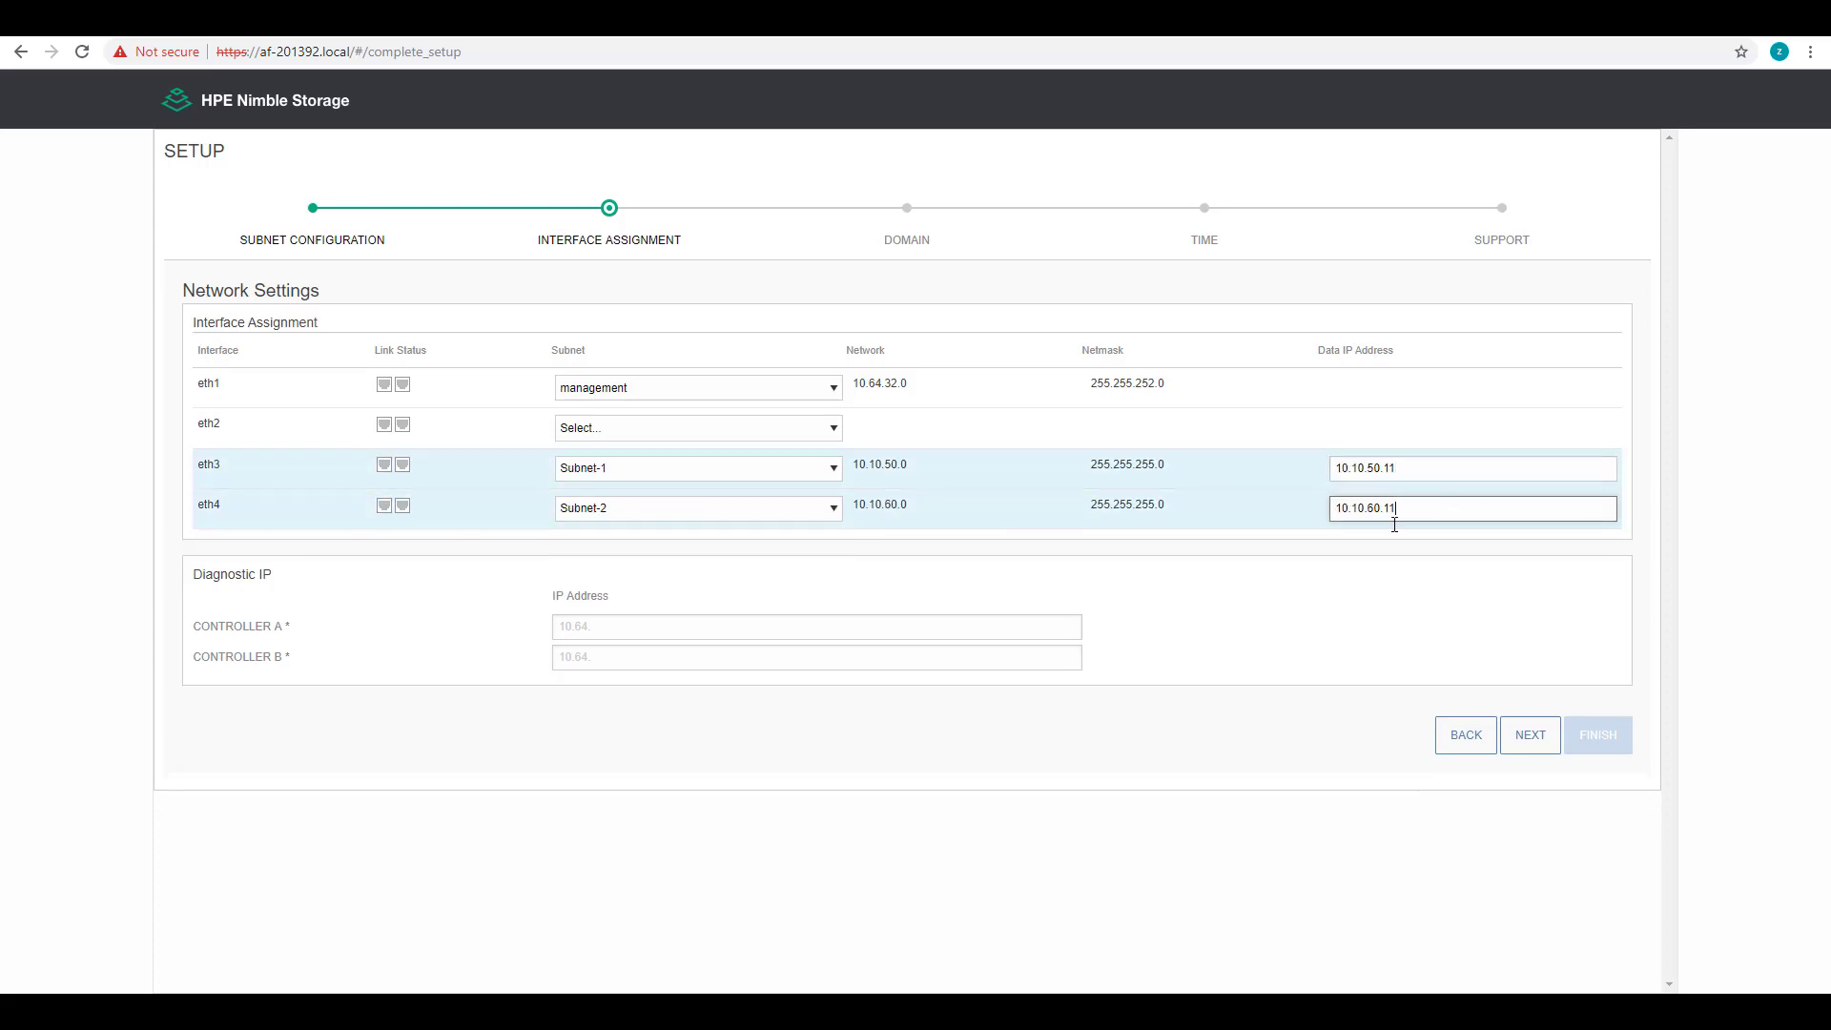
Enter diagnostic IPs 10.64.33.230 for controller A and 10.64.33.229 for controller B.
click(679, 635)
text(33)
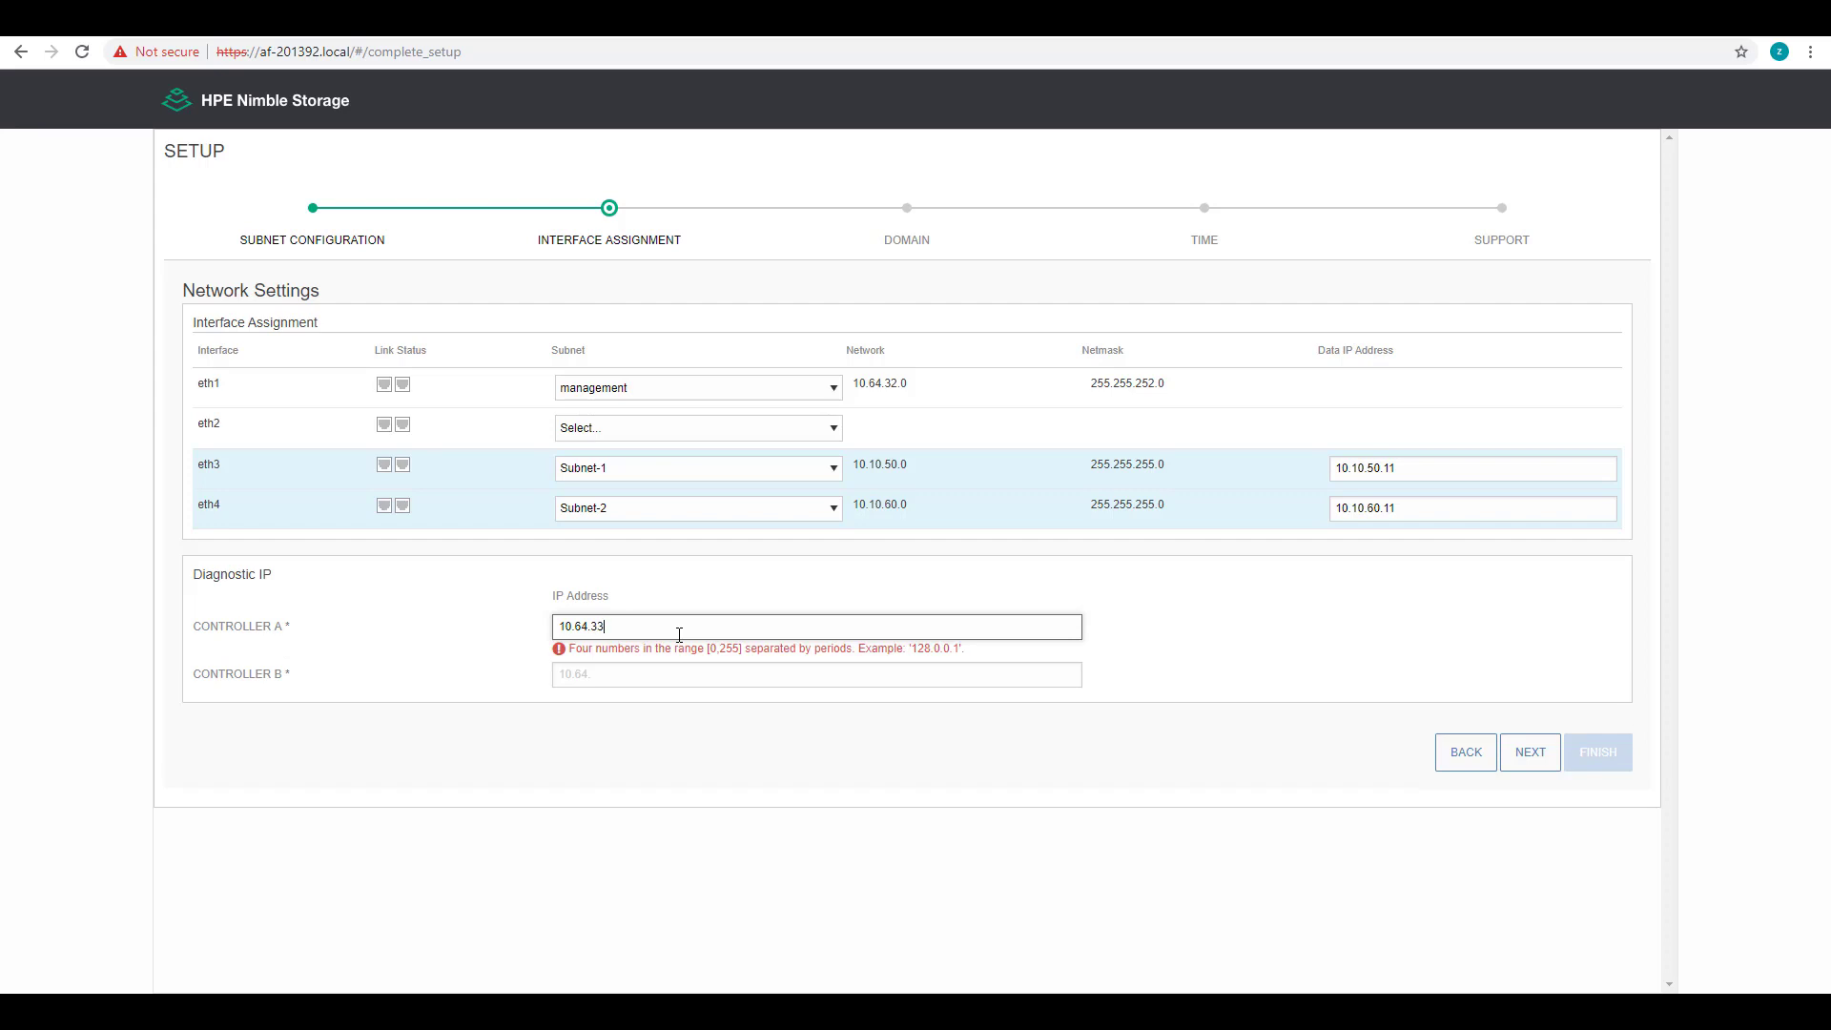
text(.230)
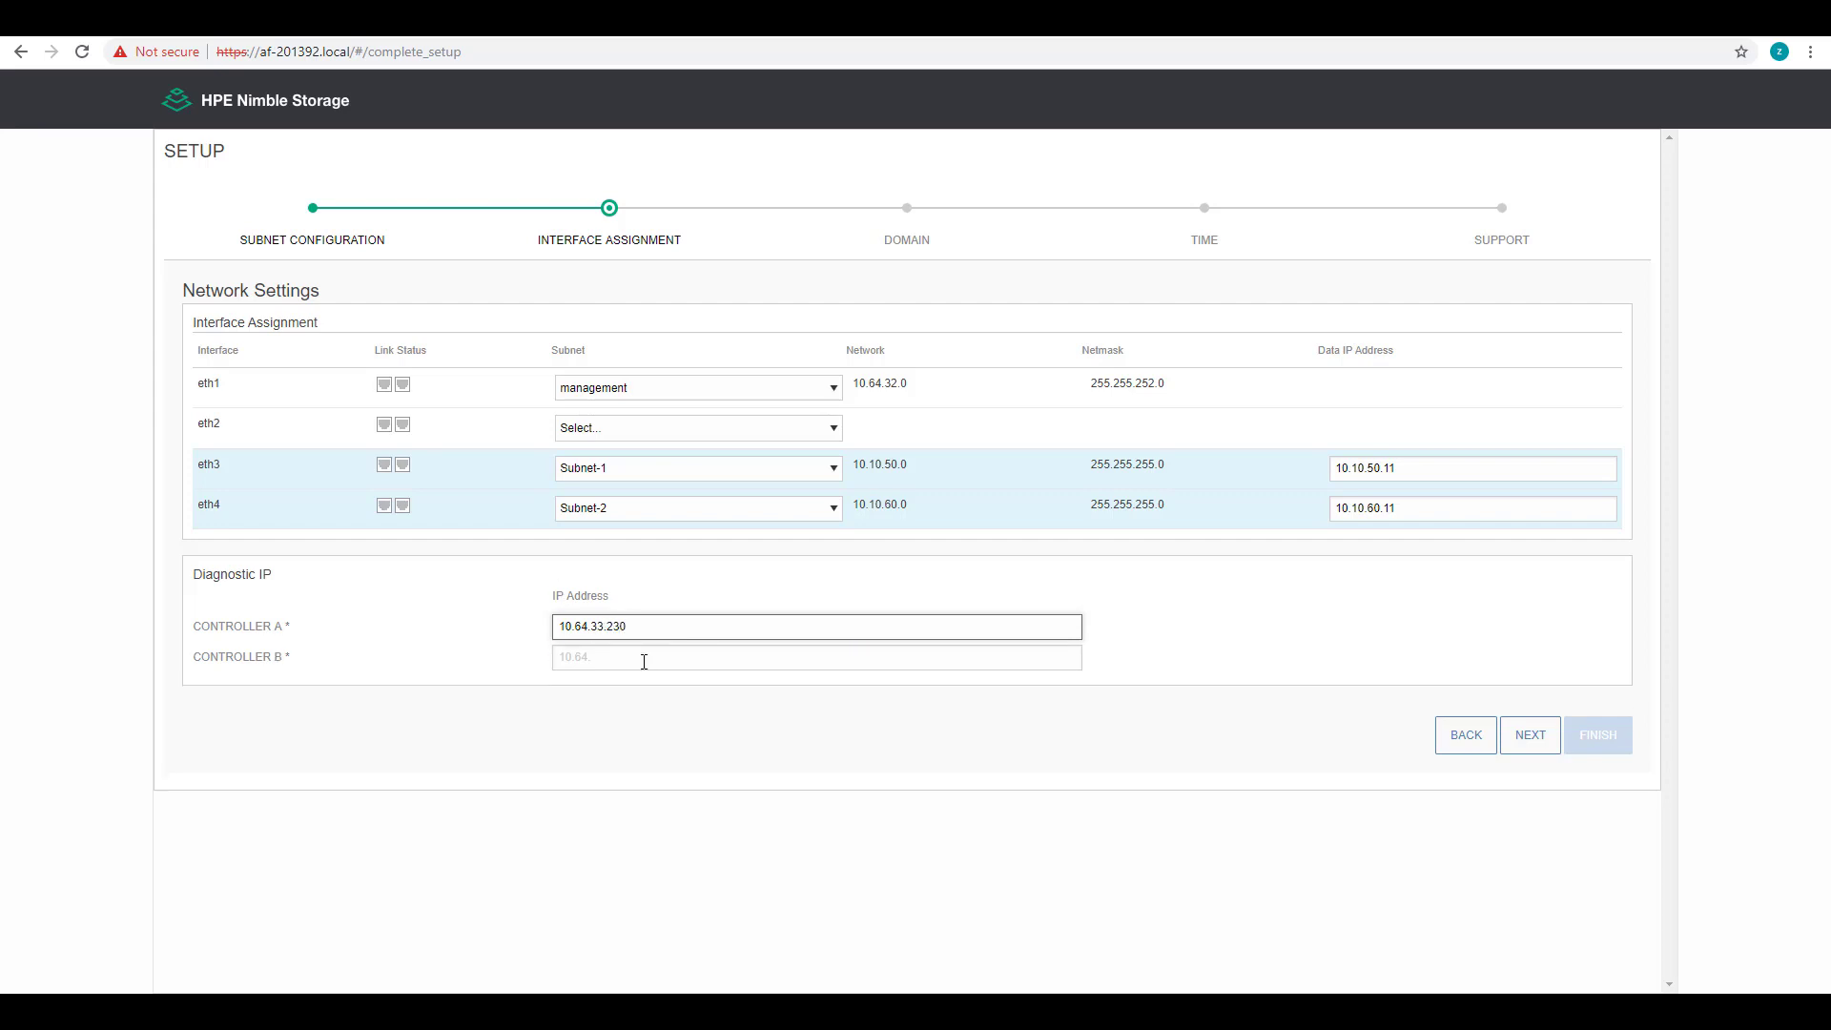
click(641, 659)
text(33.2)
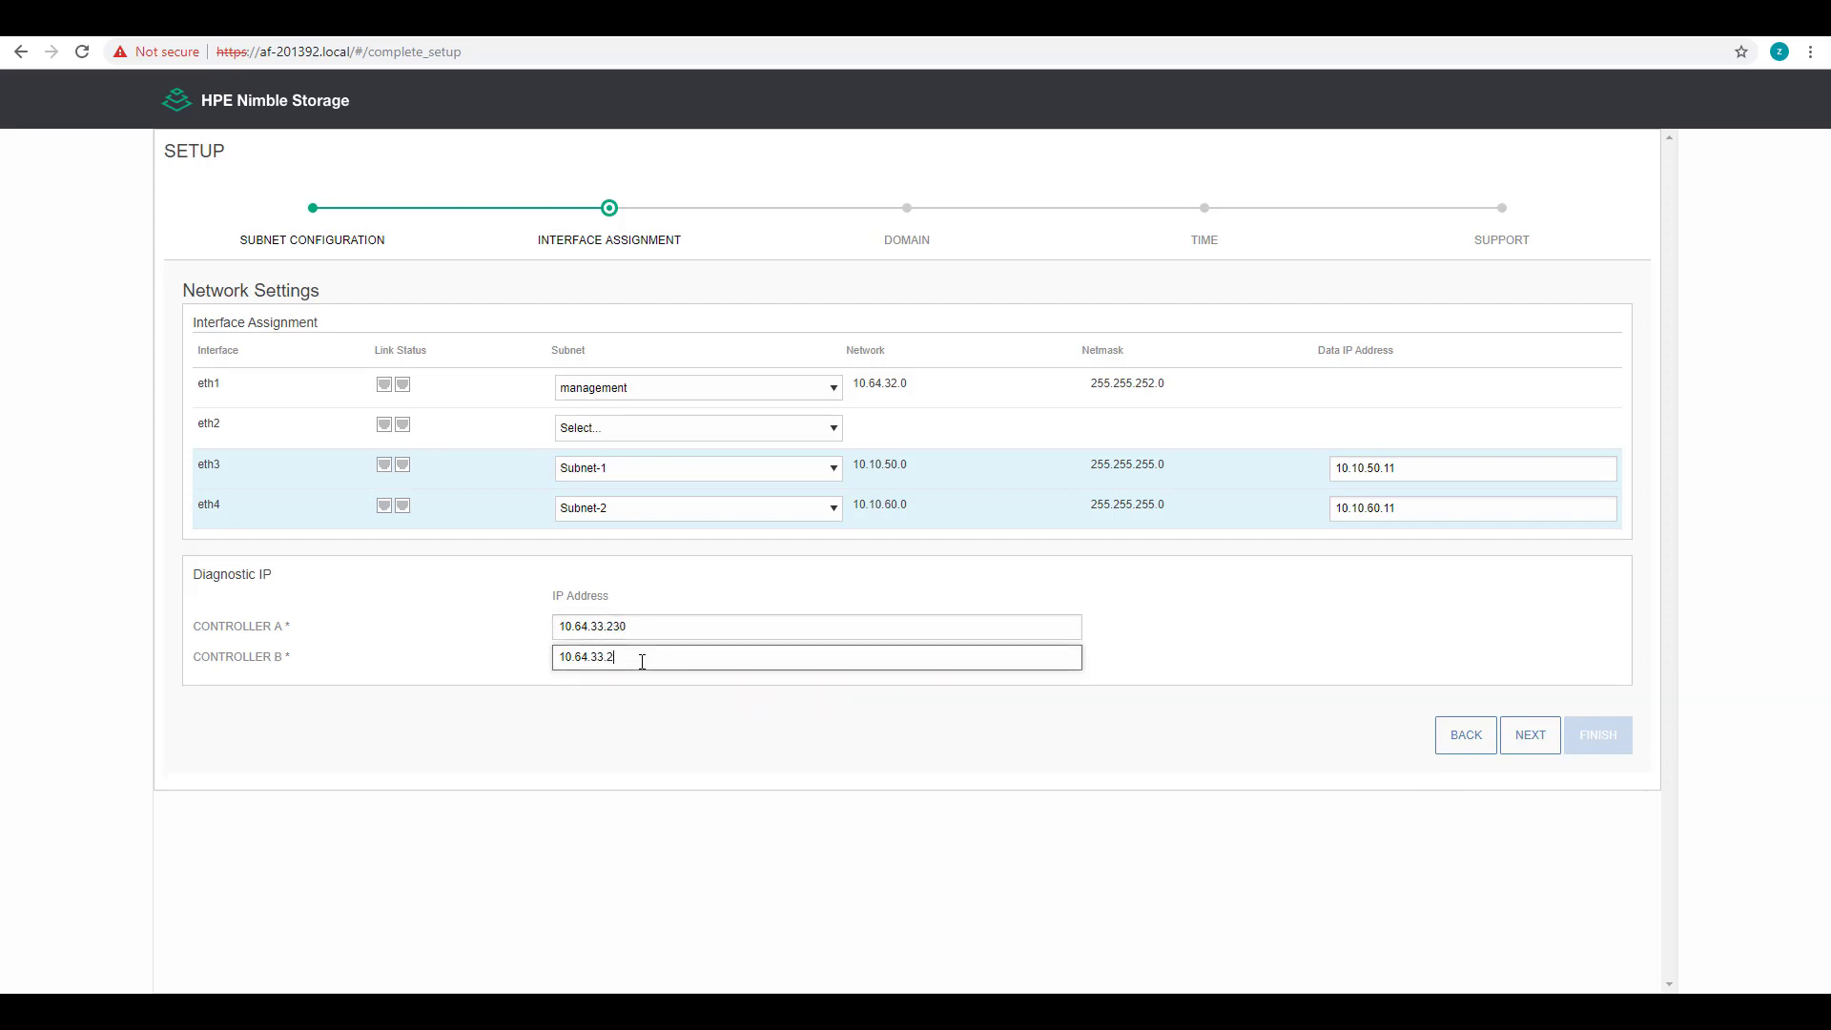
text(329)
Add DNS server 10.80.100.16 in the domain settings.
click(1527, 746)
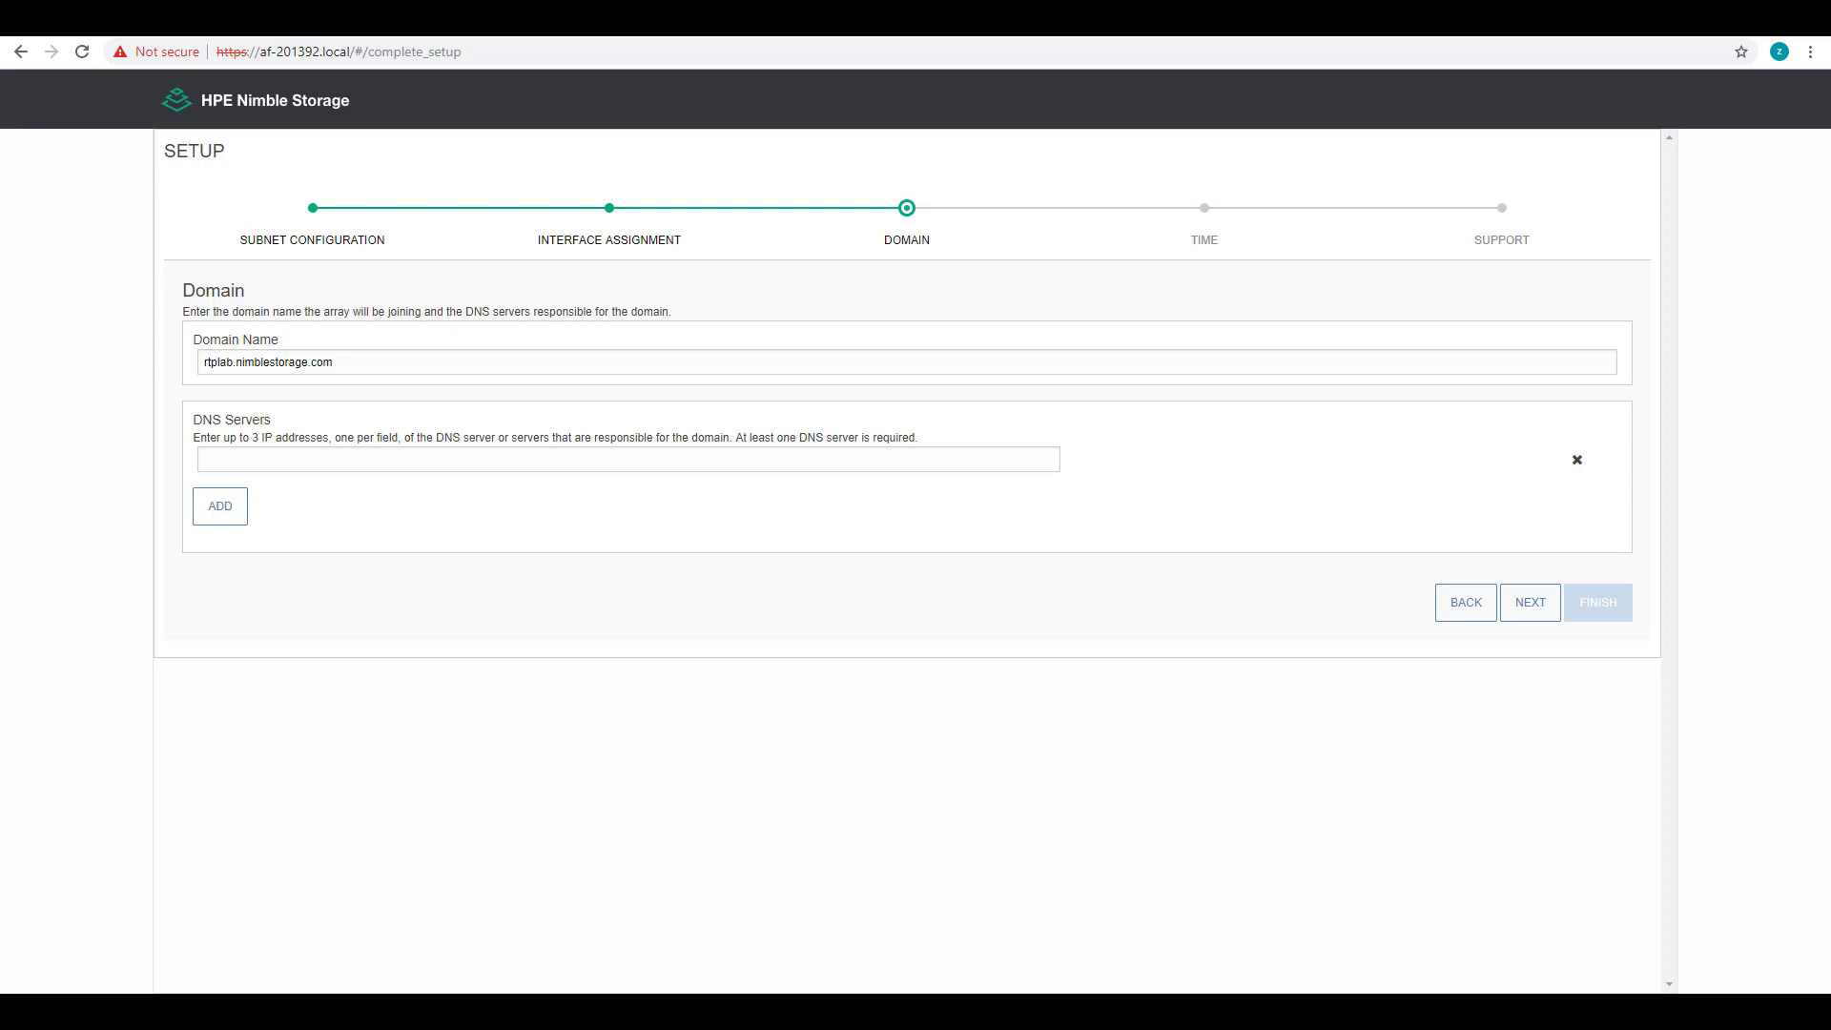
click(242, 459)
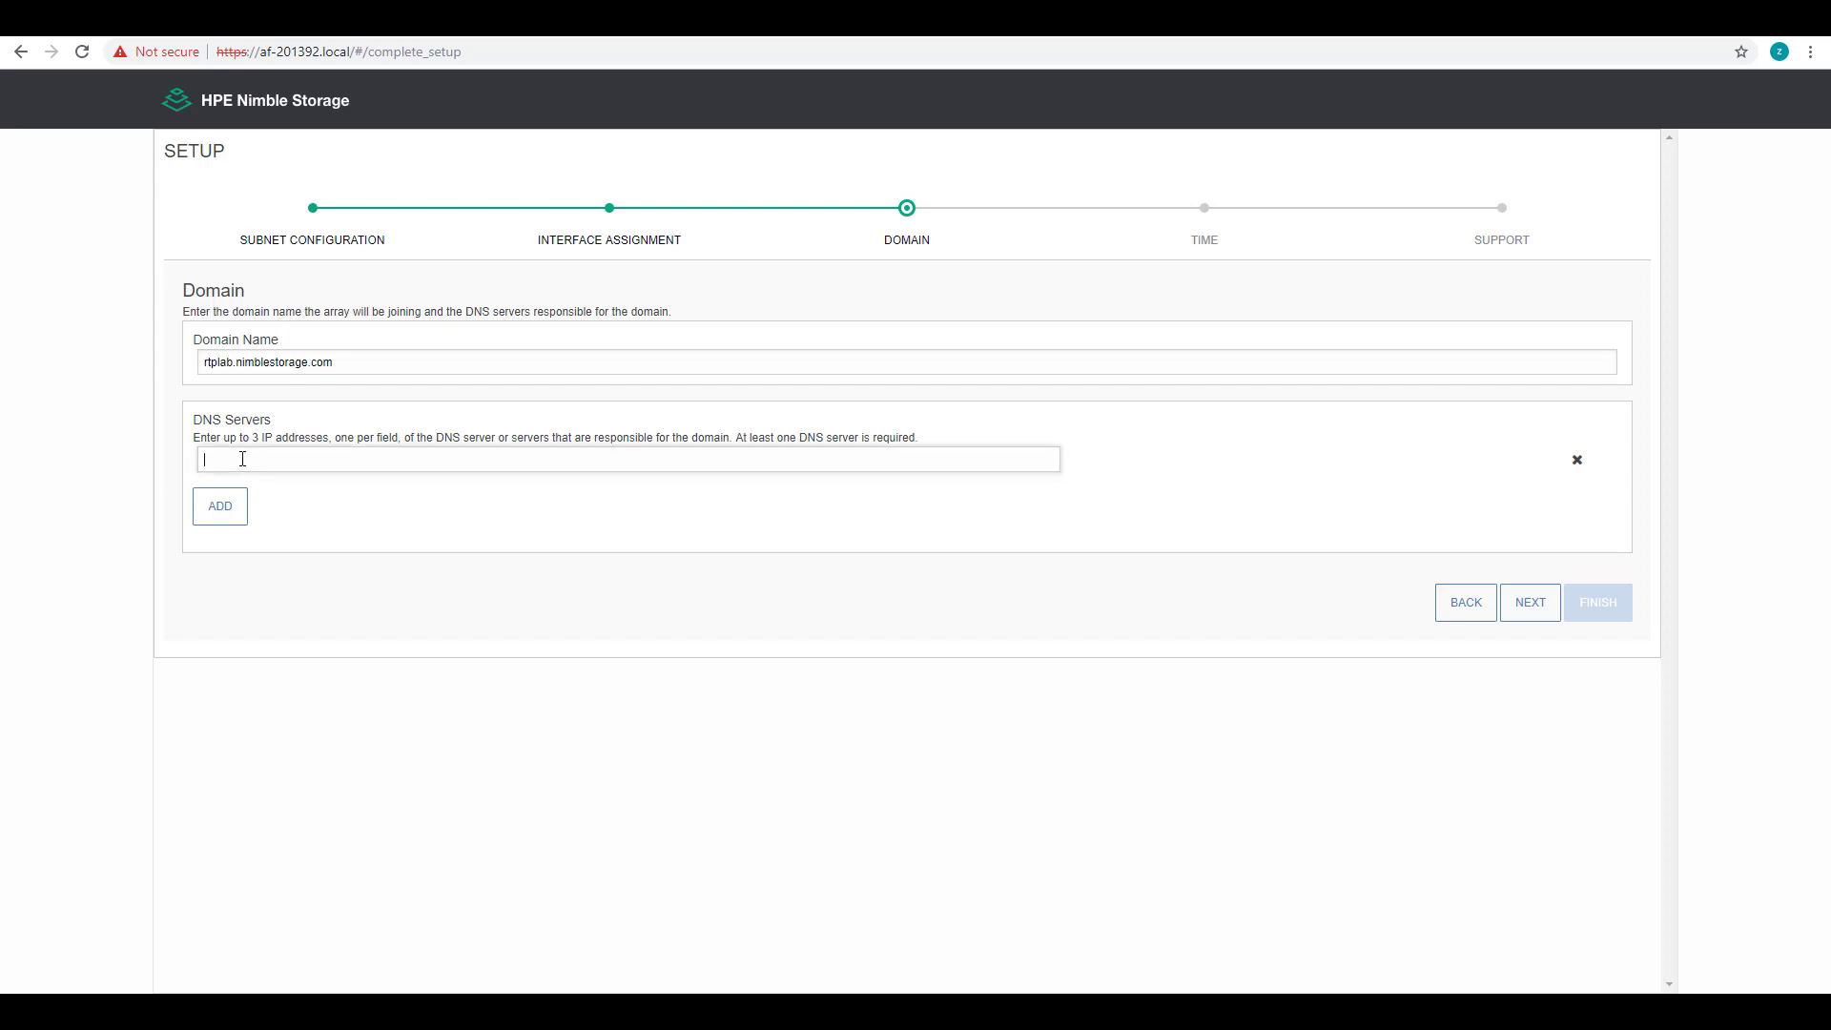
text(10.80.100.16)
Set the NTP time server to 10.80.100.15.
click(1531, 603)
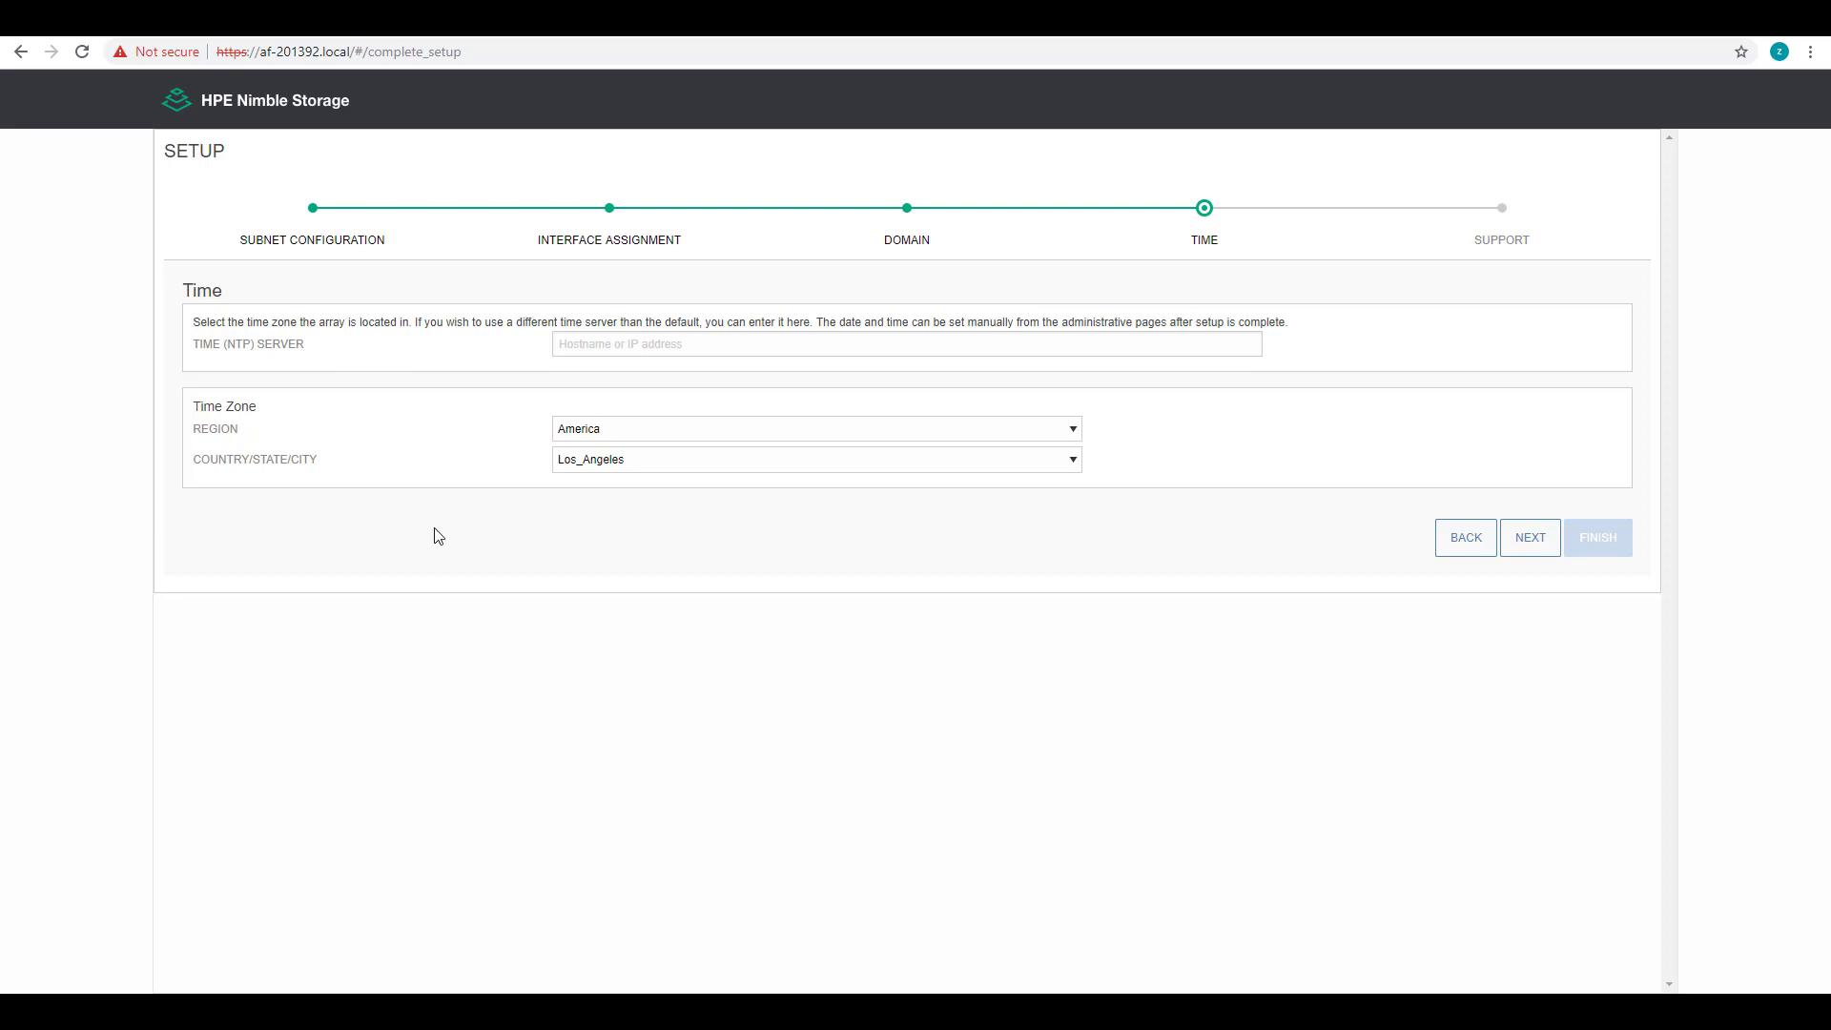
click(644, 343)
text(10.80.100.15)
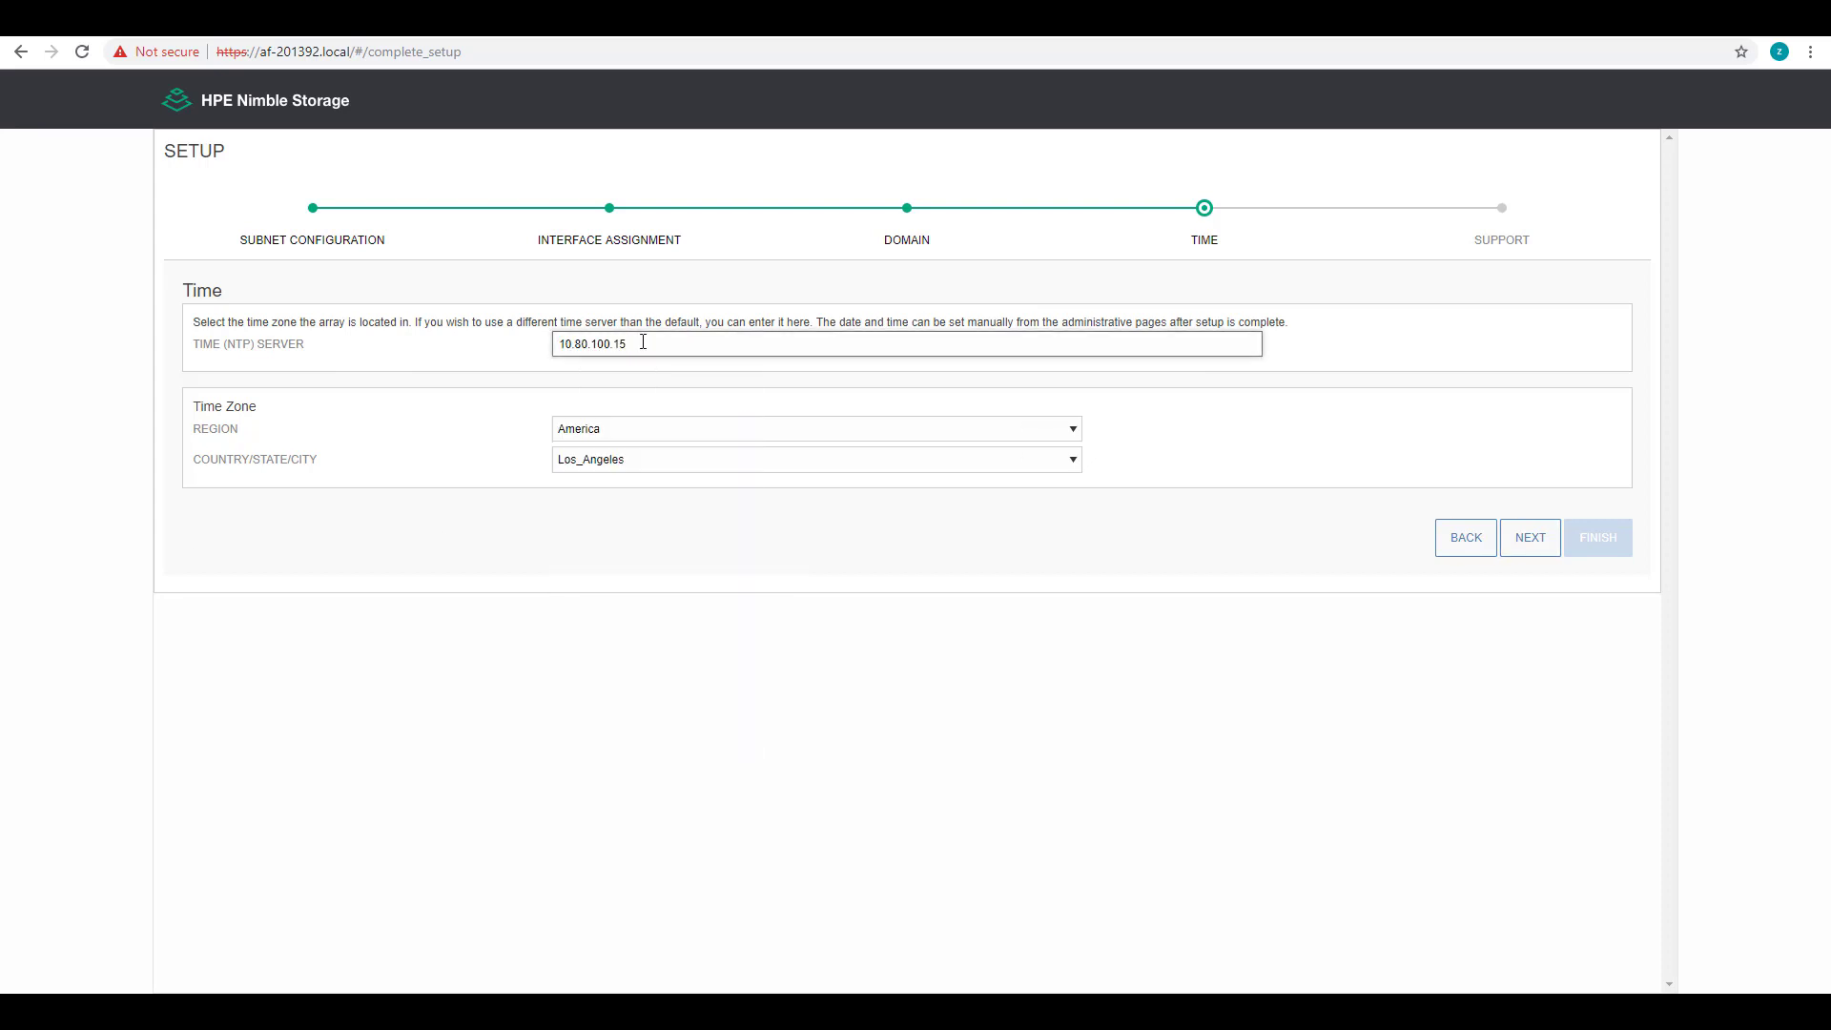
Uncheck 'Send event data to HPE Nimble Storage Support' and finish the array setup.
click(1518, 551)
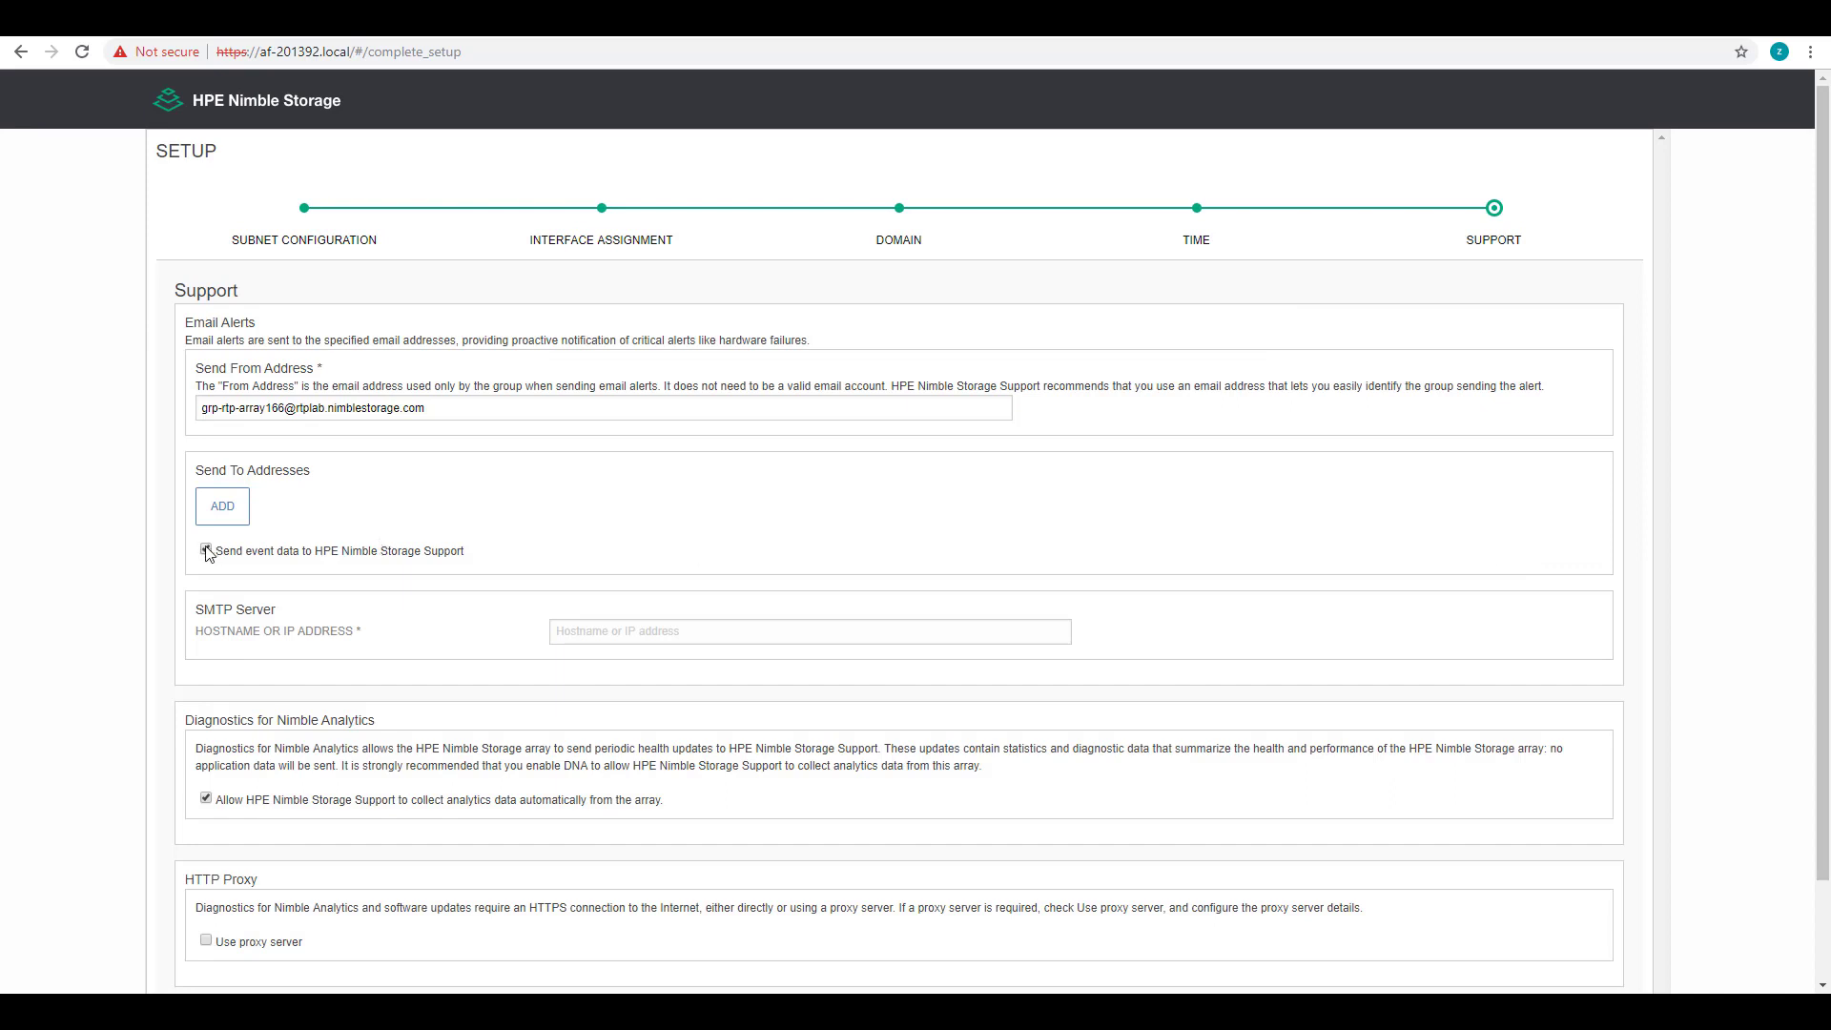
click(207, 551)
scroll(1536, 581, down, 2)
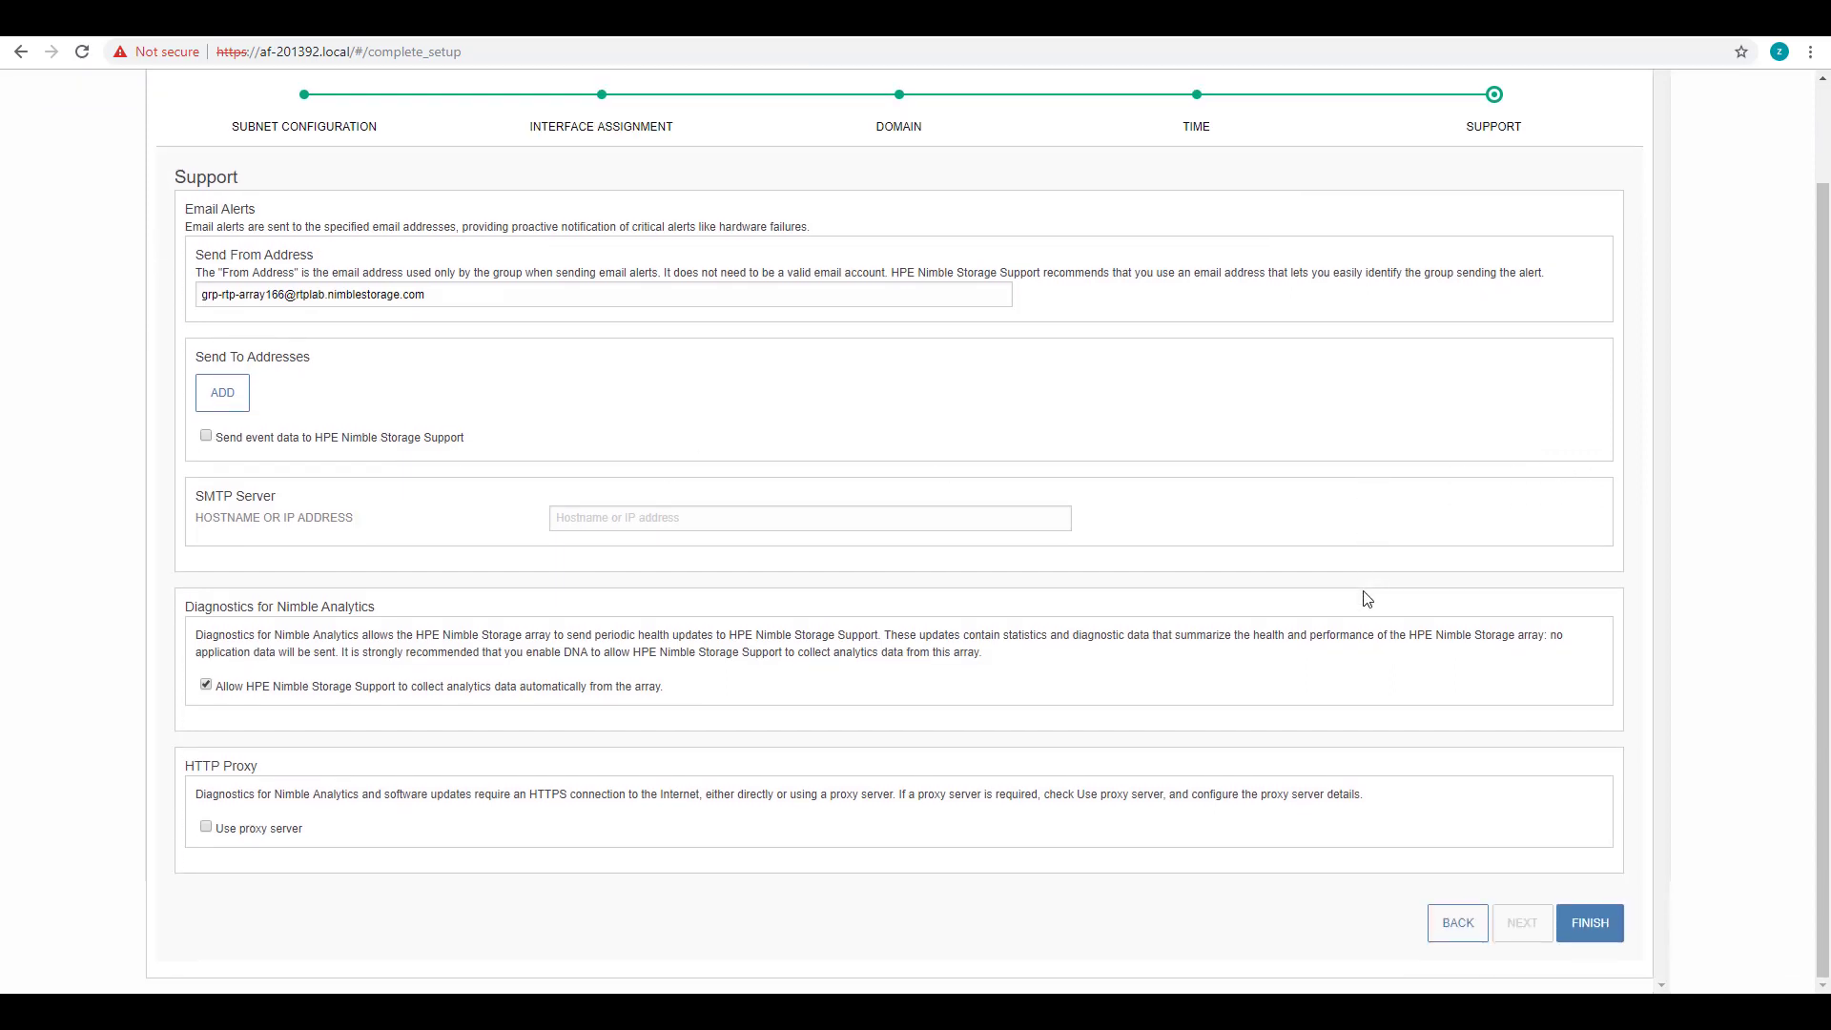
click(1589, 923)
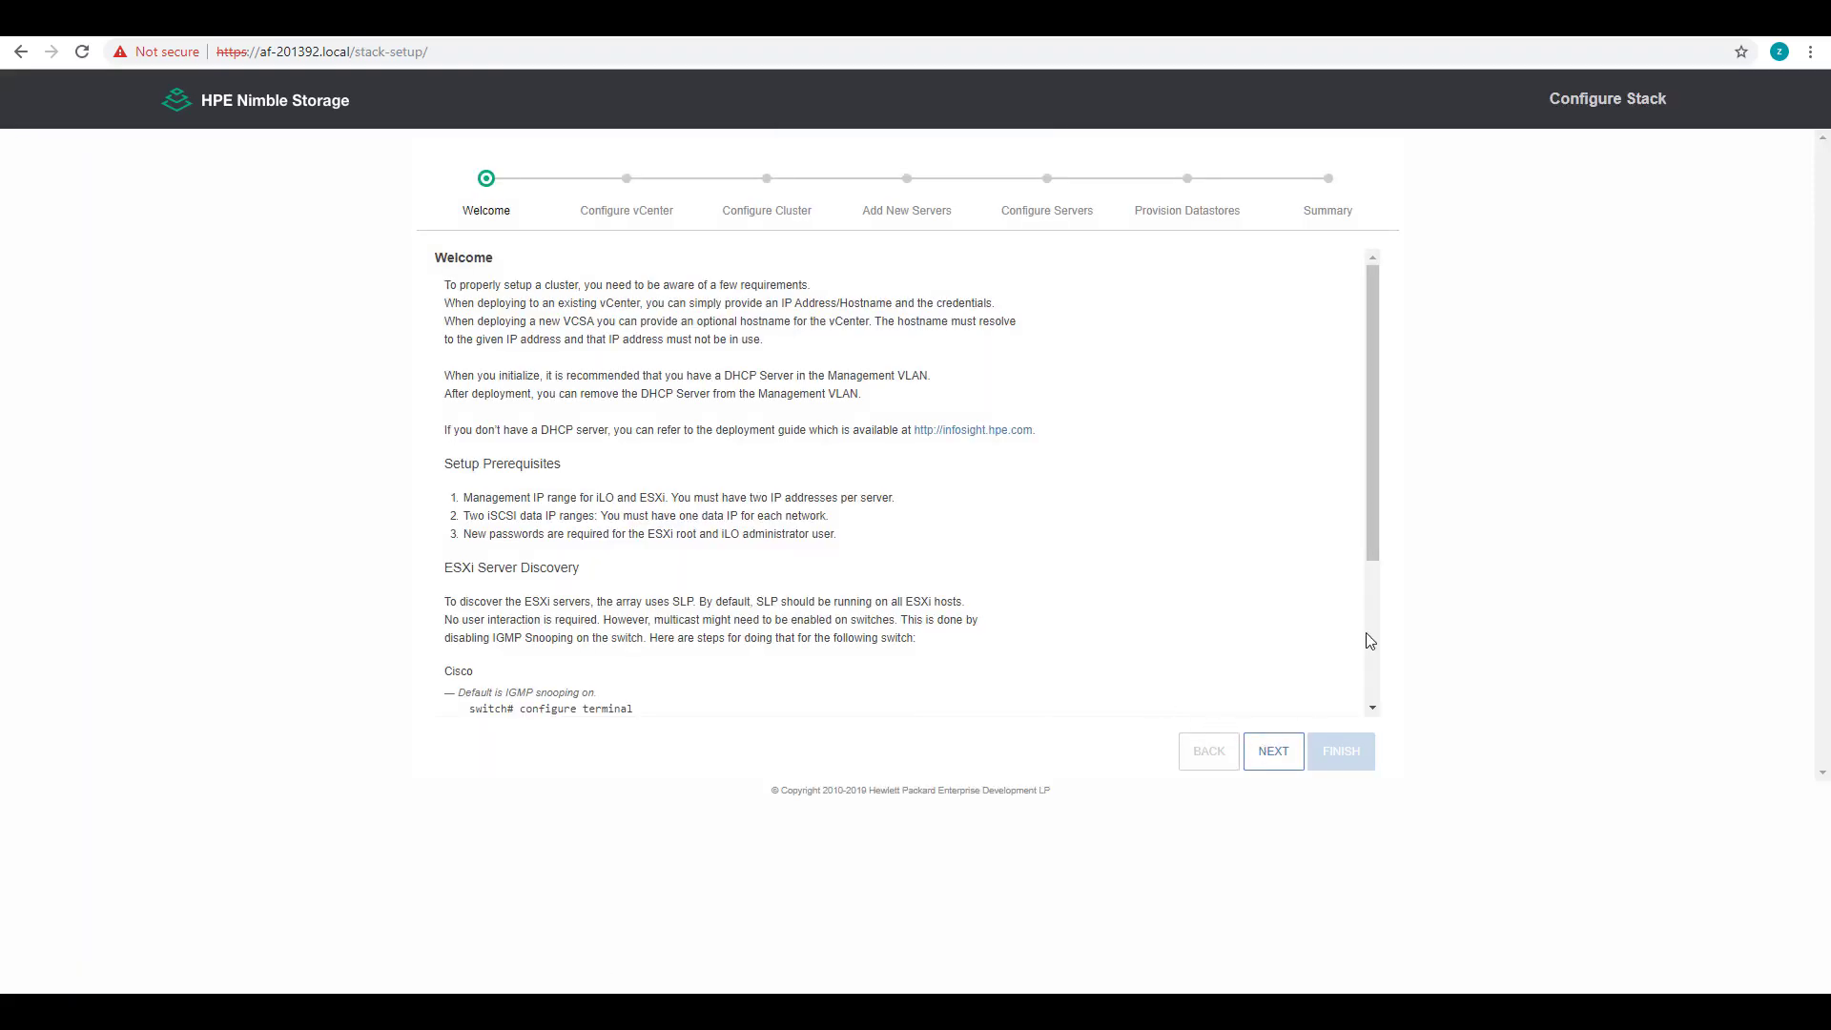
Choose to use an existing vCenter Server at hostname 10.64.35.228.
drag(1373, 525, 1397, 658)
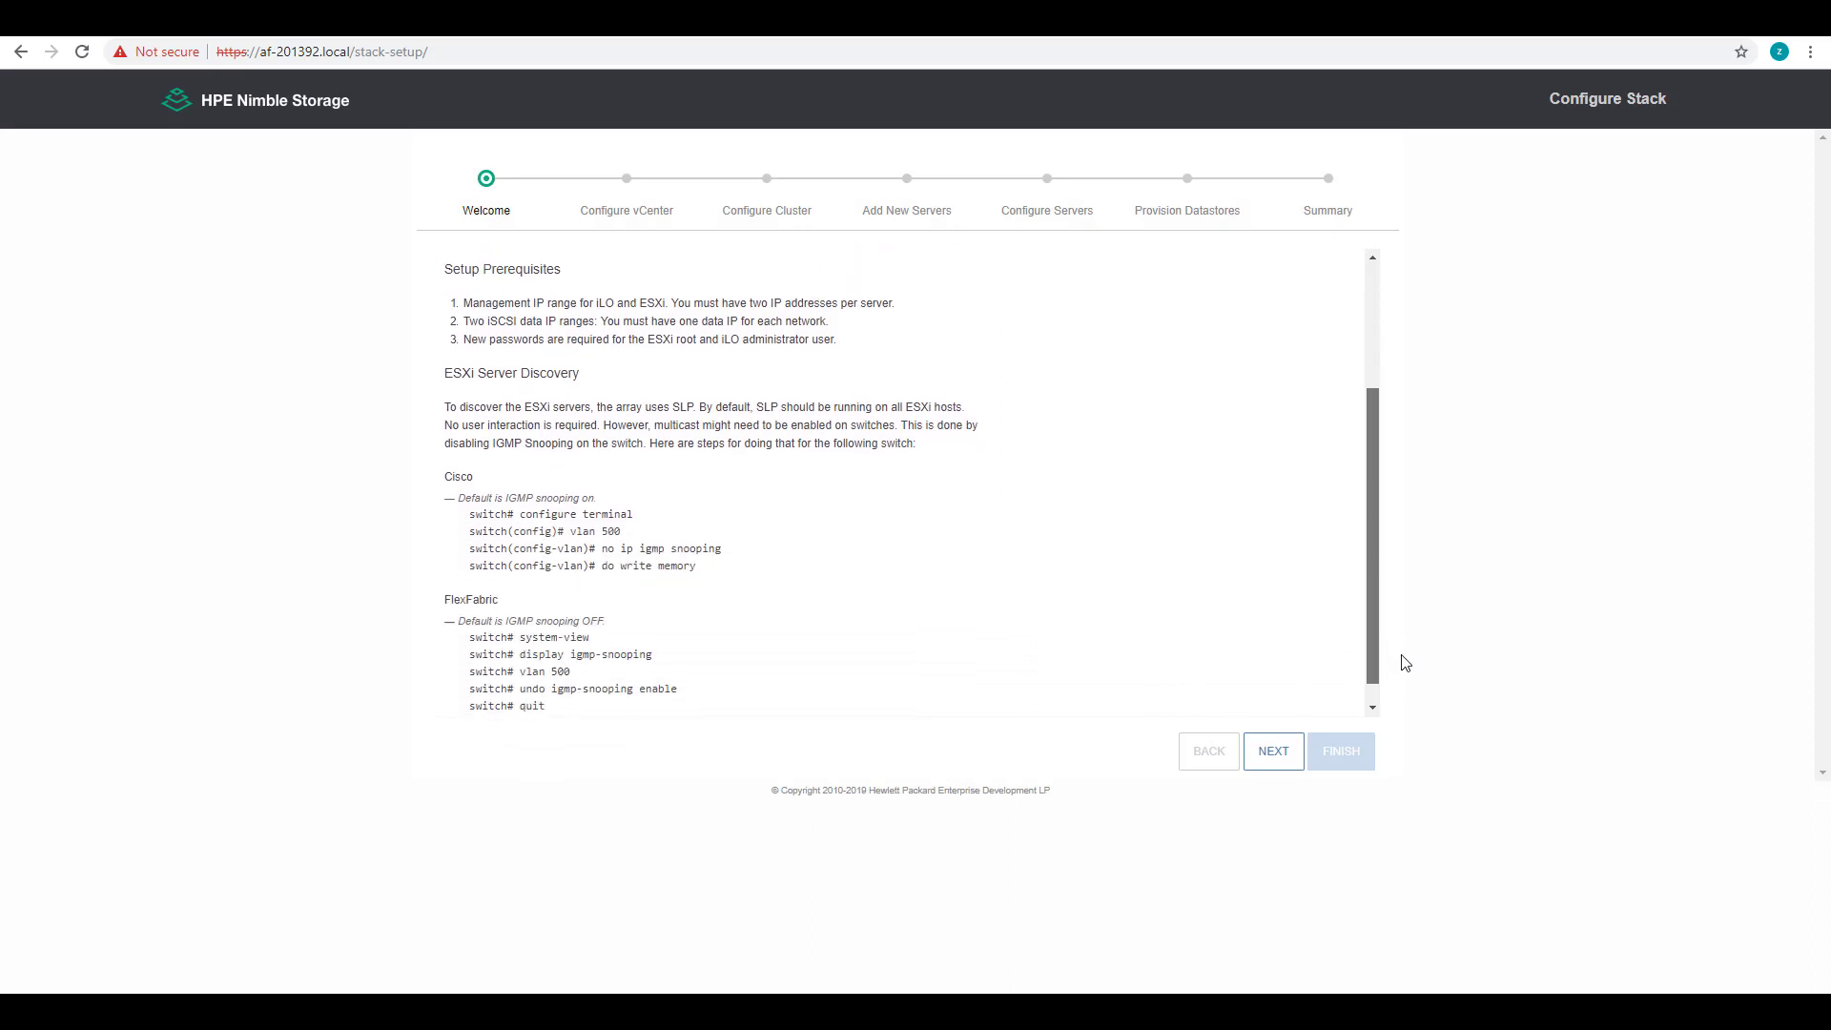
click(1275, 751)
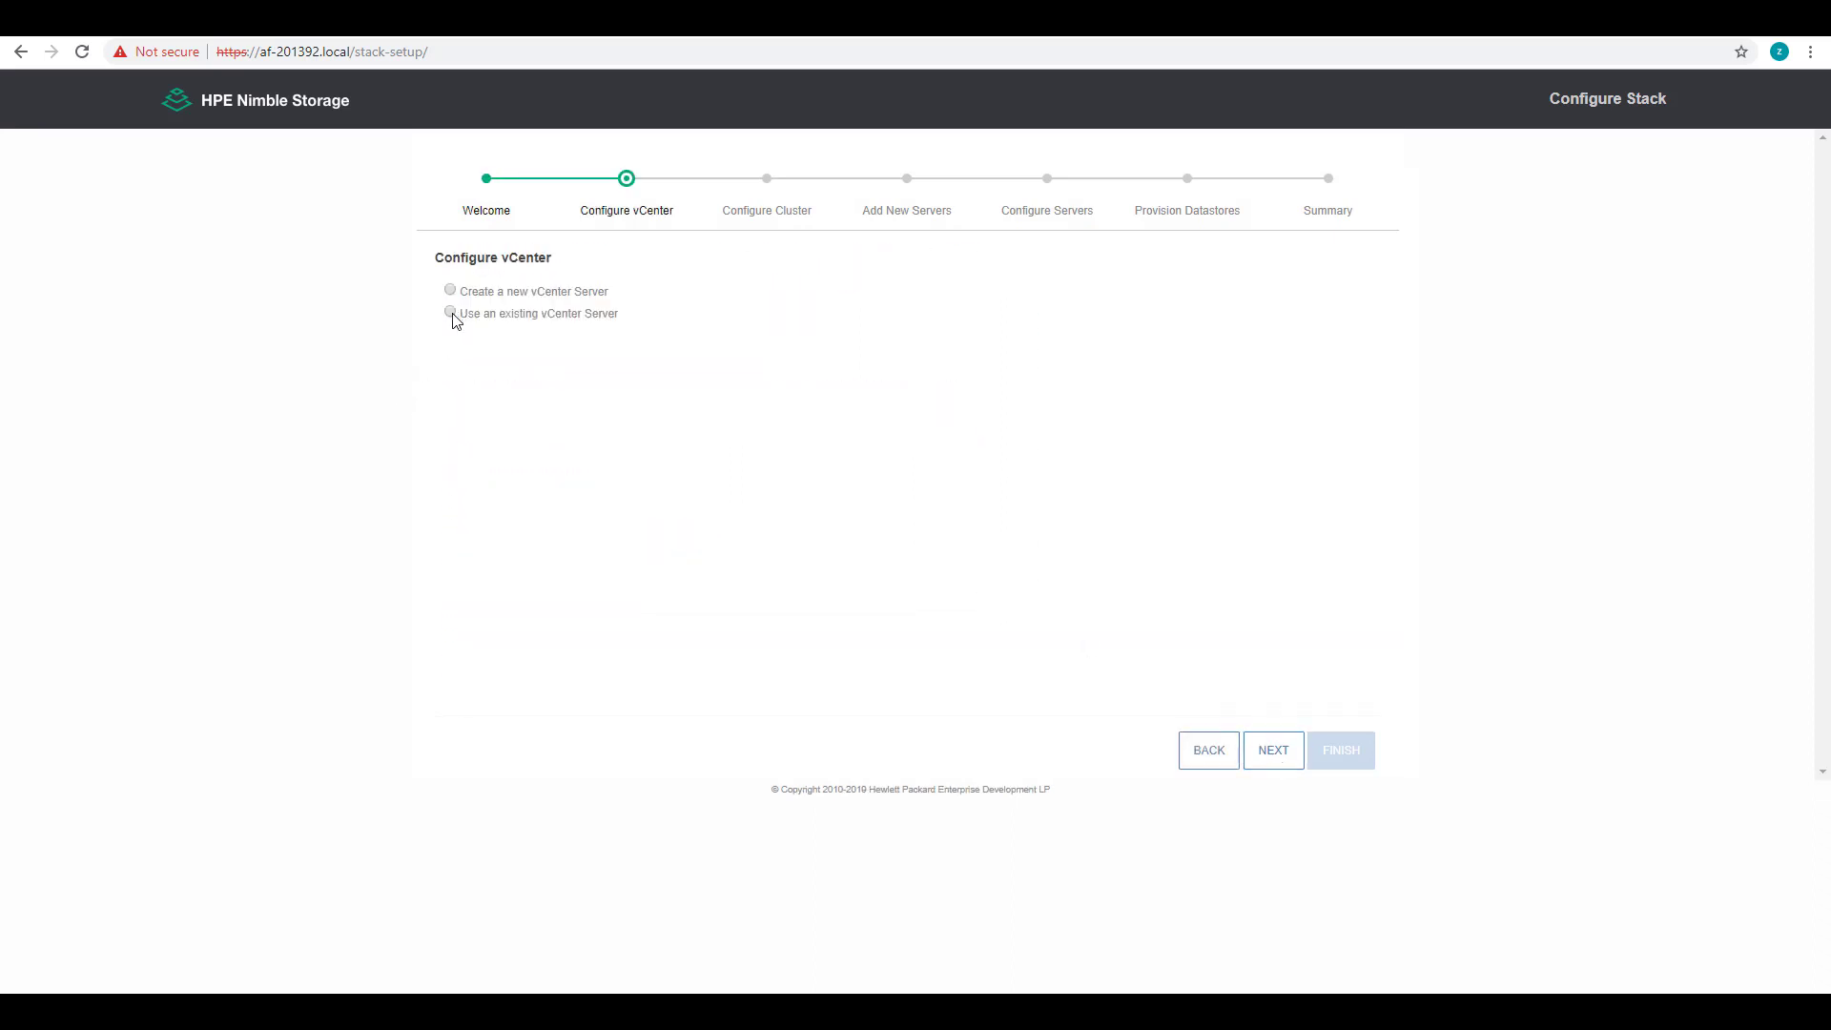
click(450, 313)
click(791, 386)
text(10.6)
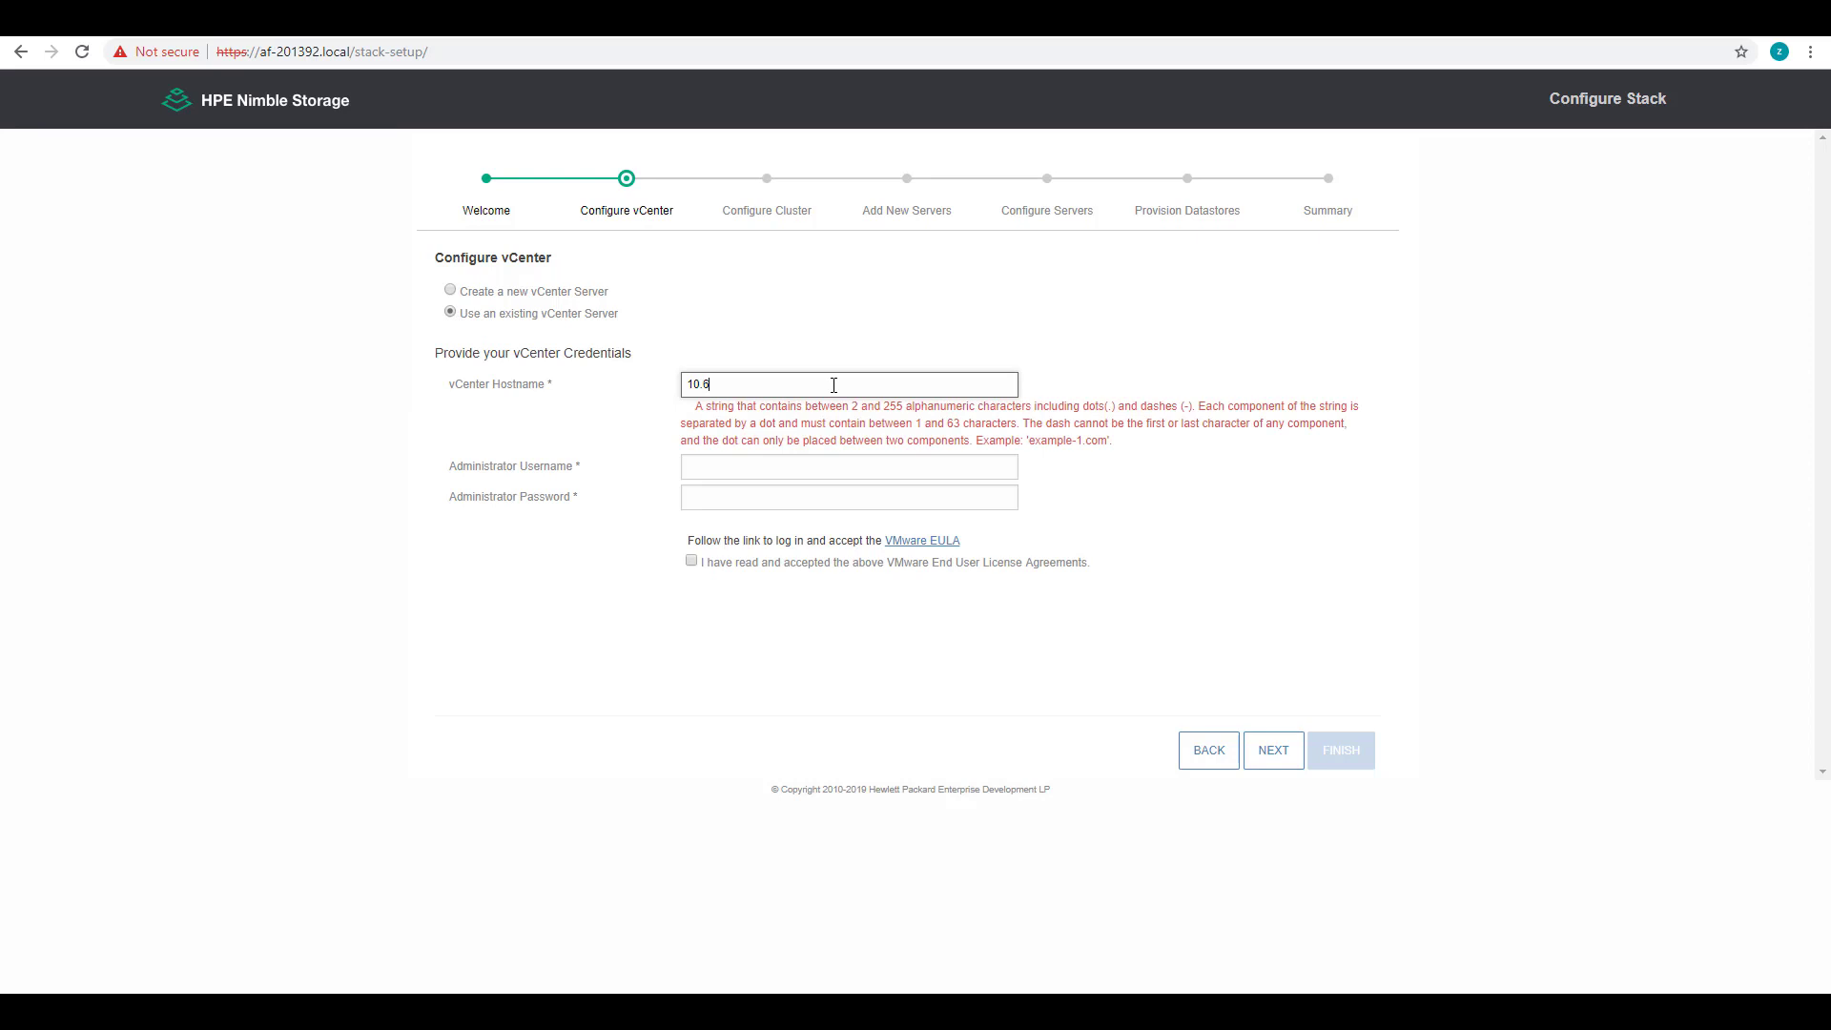
text(4.35.228)
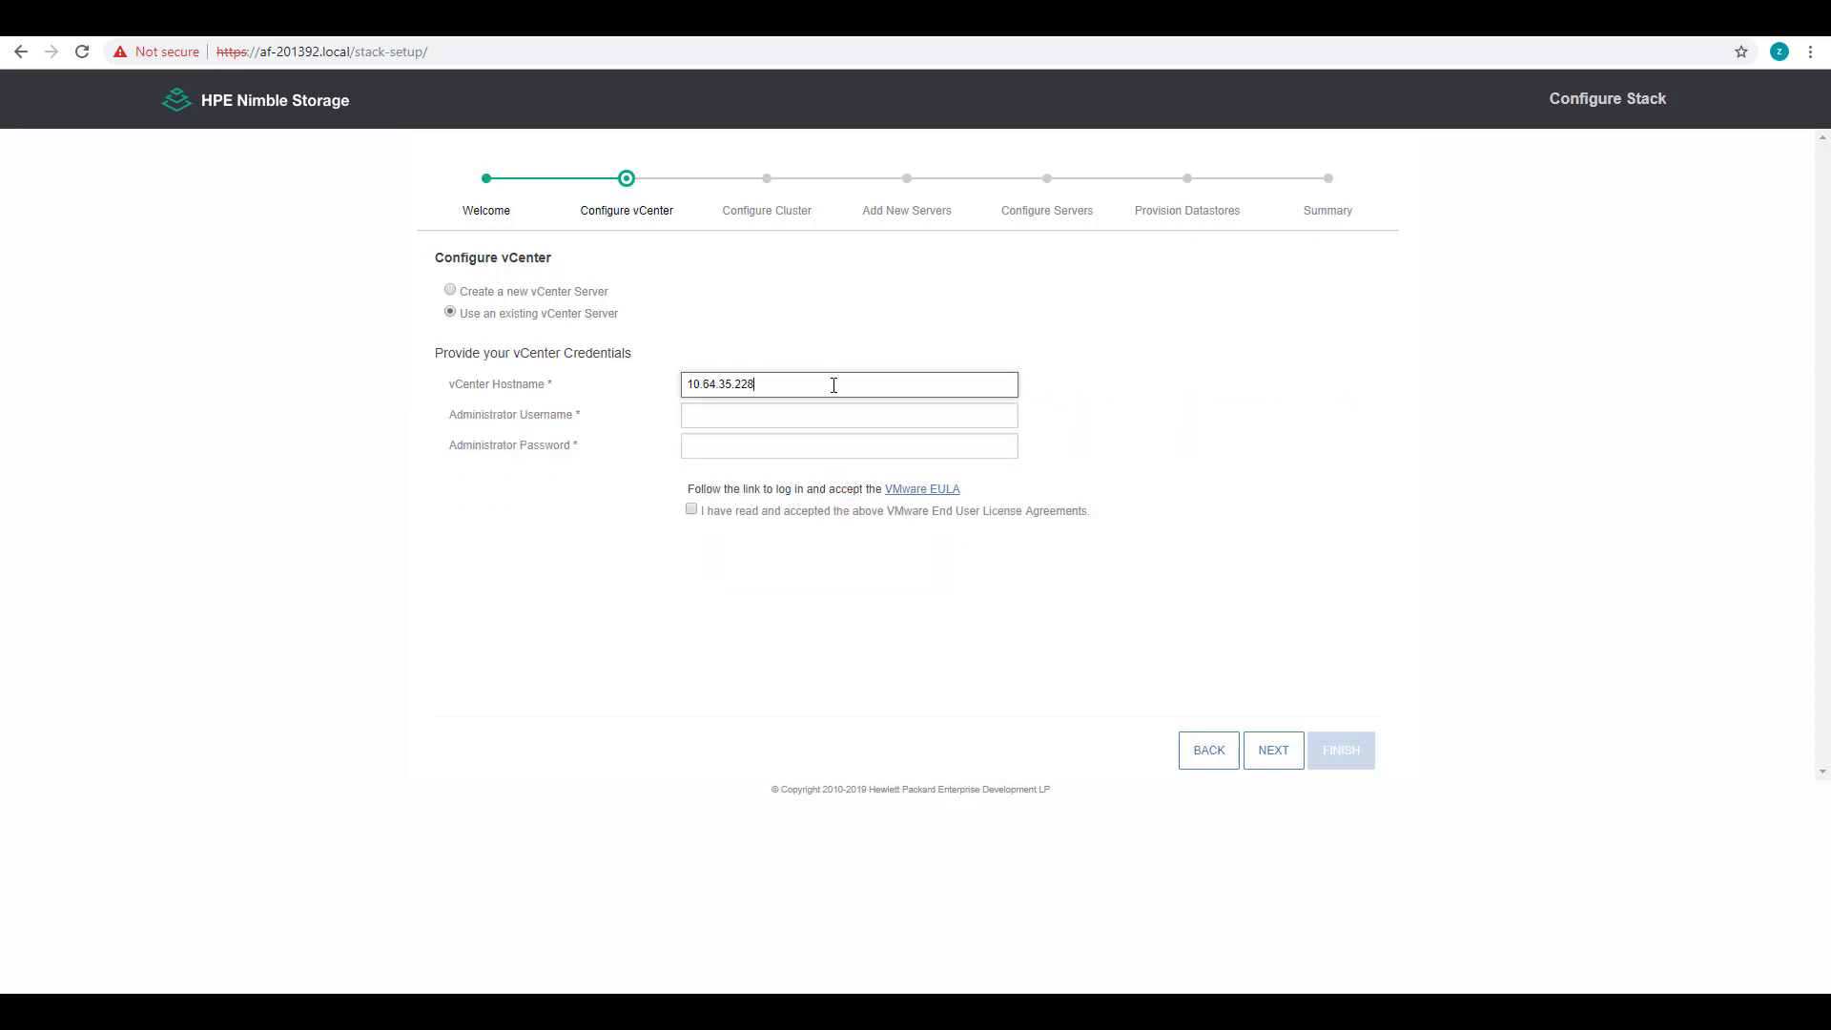
click(797, 416)
text(admi)
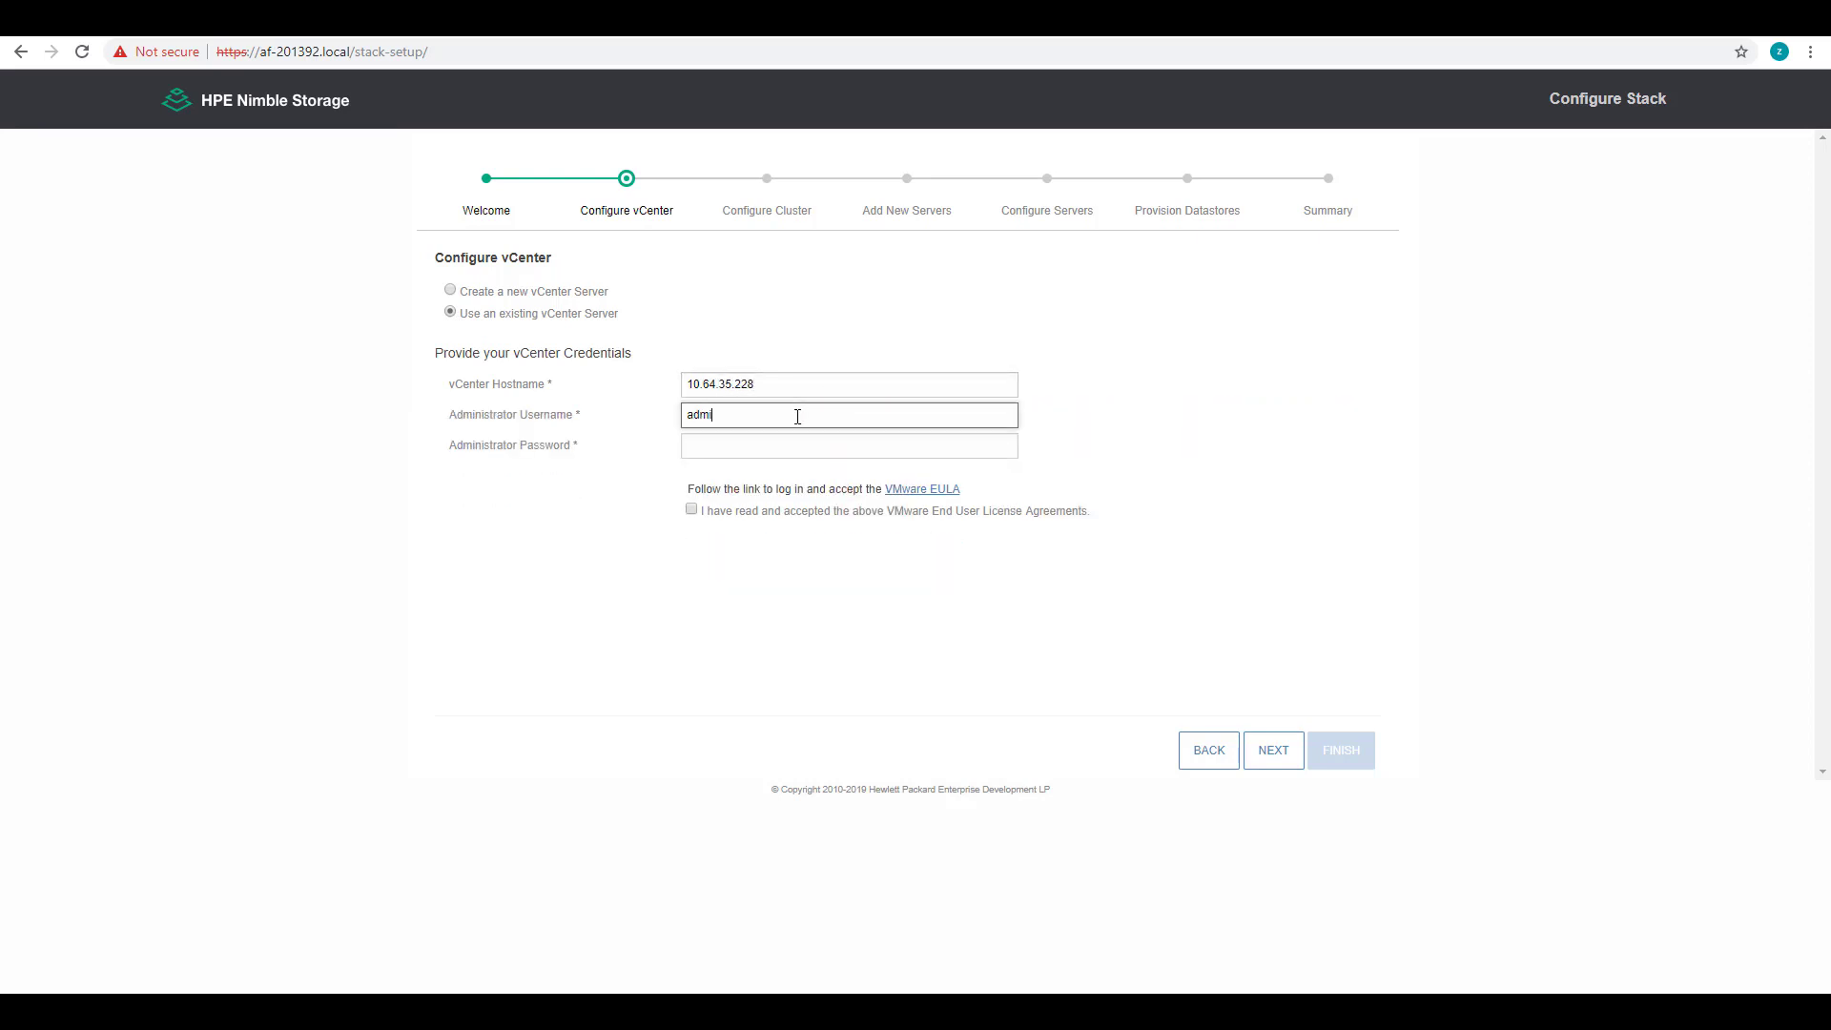
text(nistrator@vsphere.local)
key(Tab)
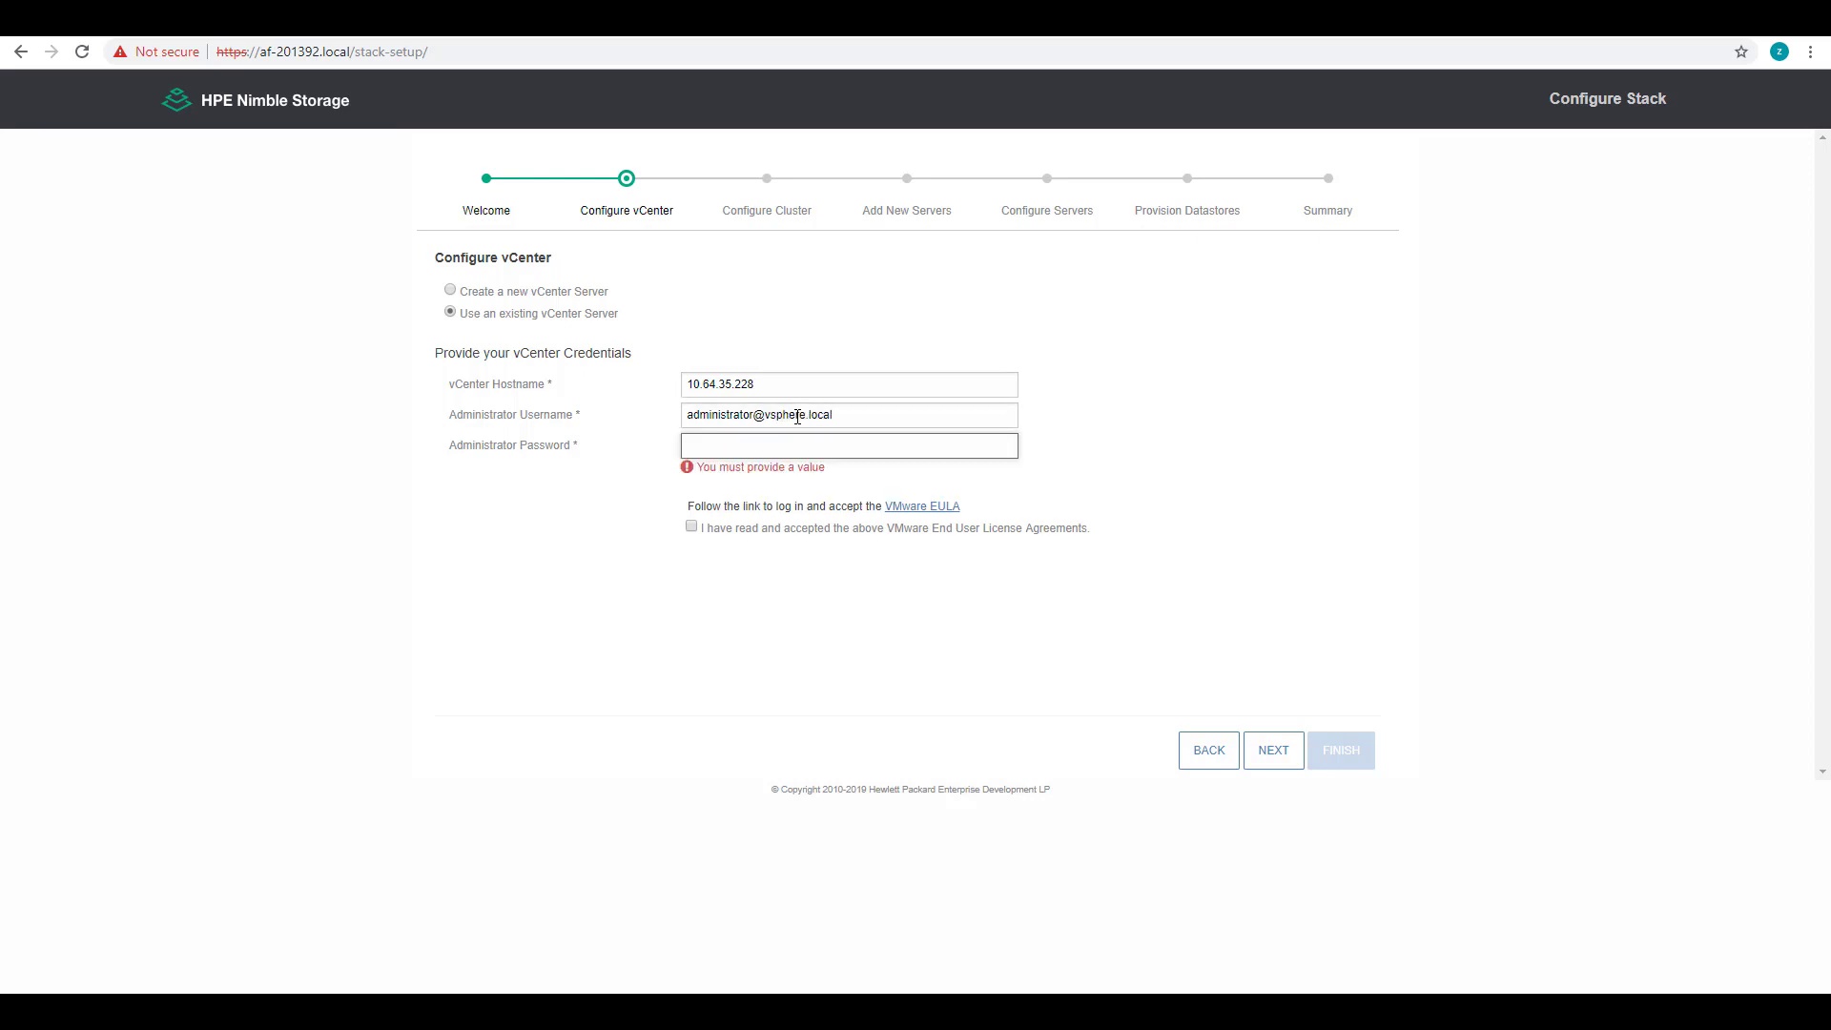
text(•)
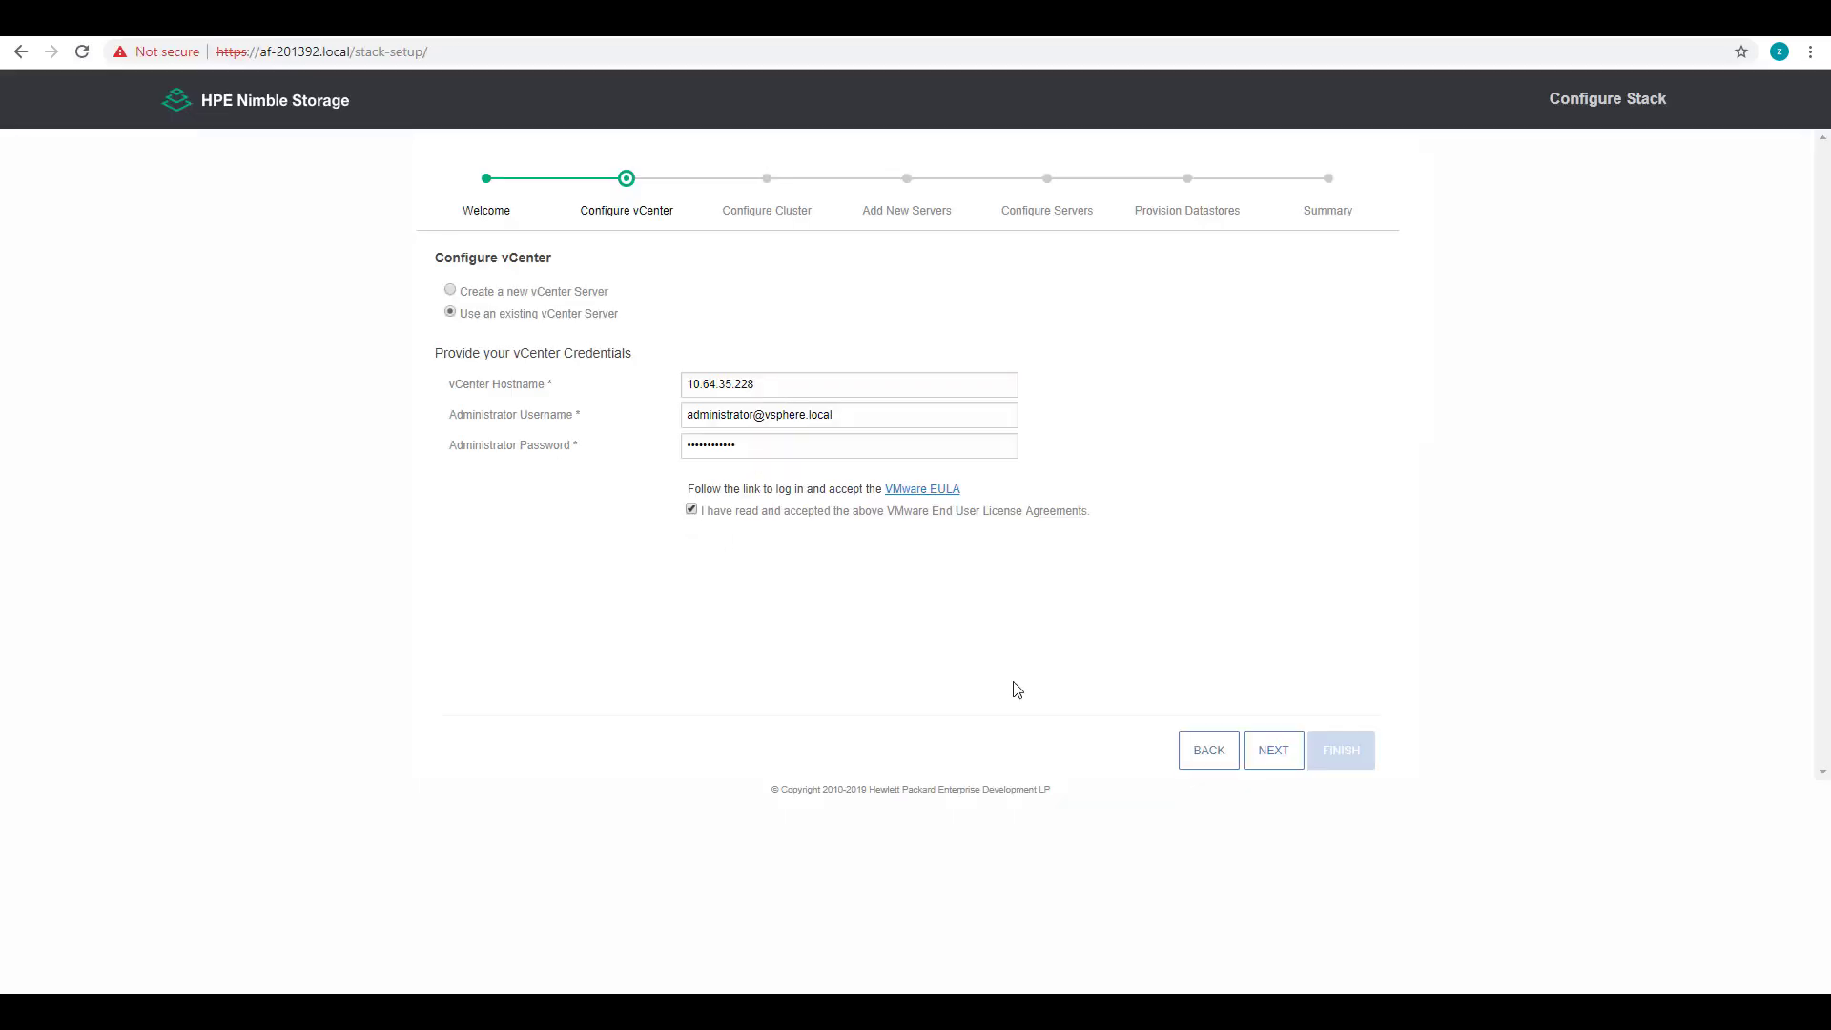
click(1270, 753)
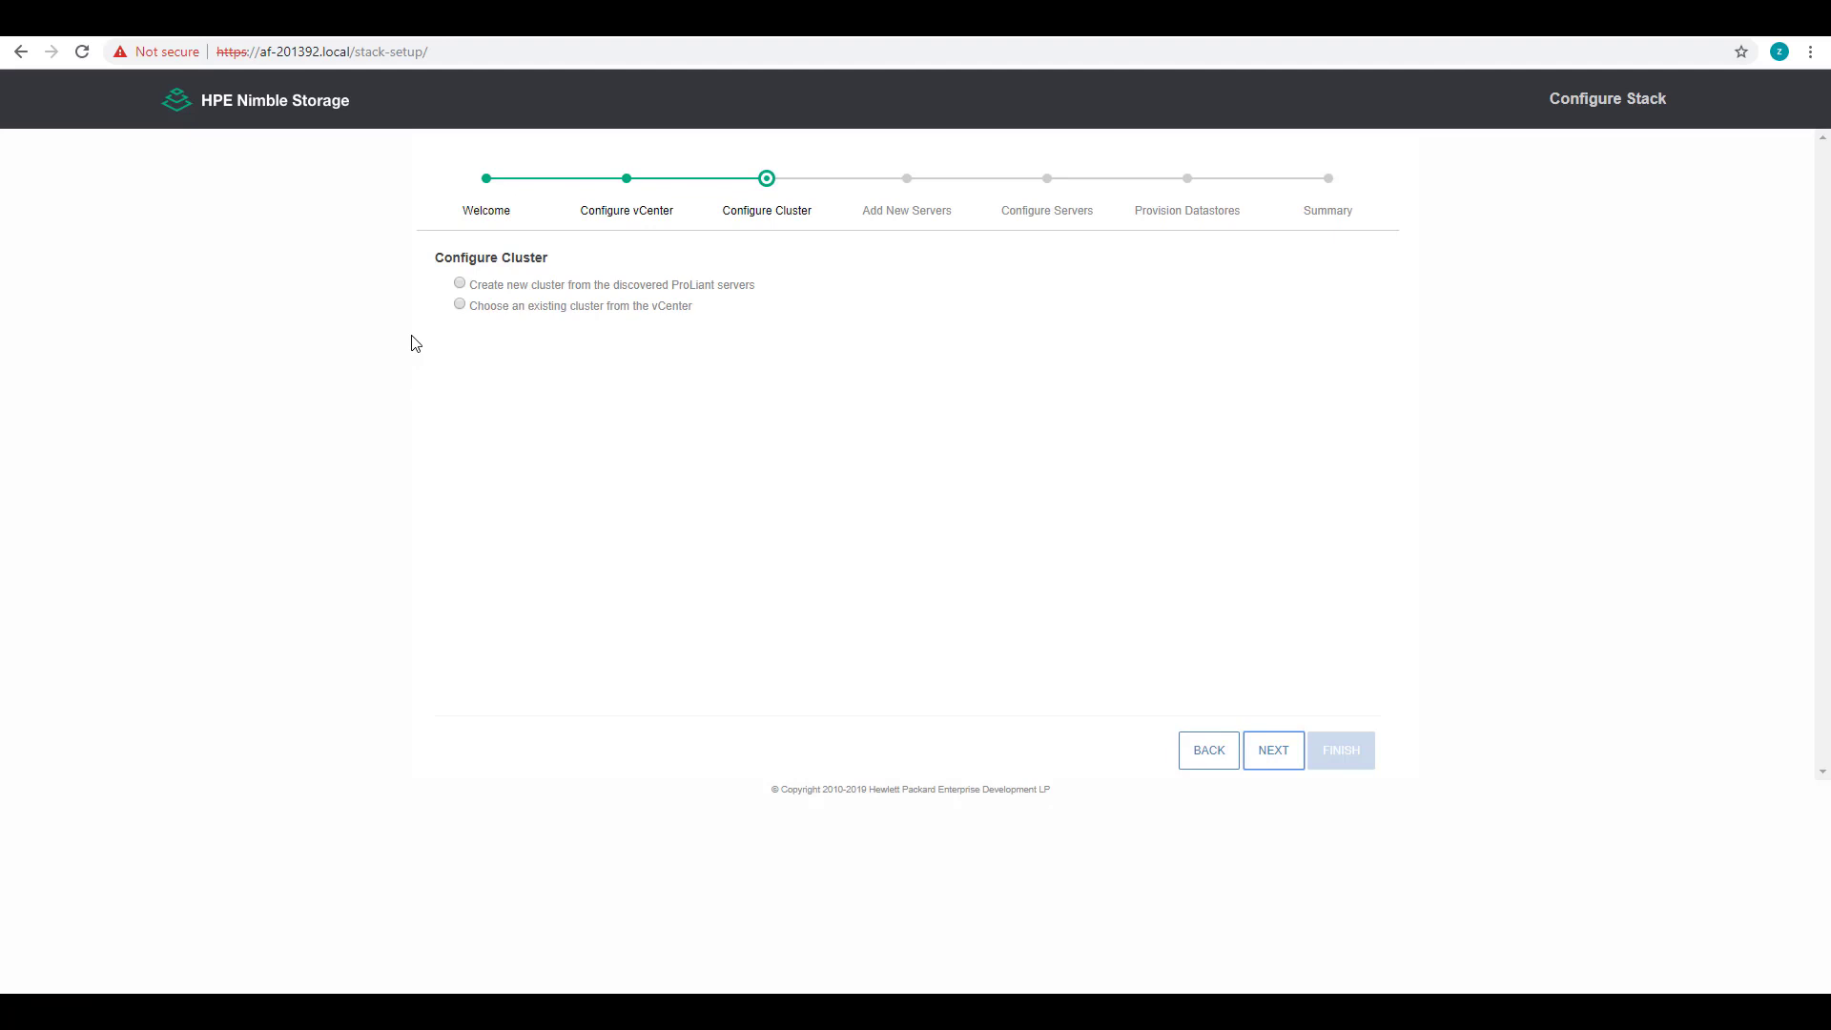
Select existing cluster Test-CL, enter the ESXi root password, and validate the server configuration.
click(460, 304)
click(903, 368)
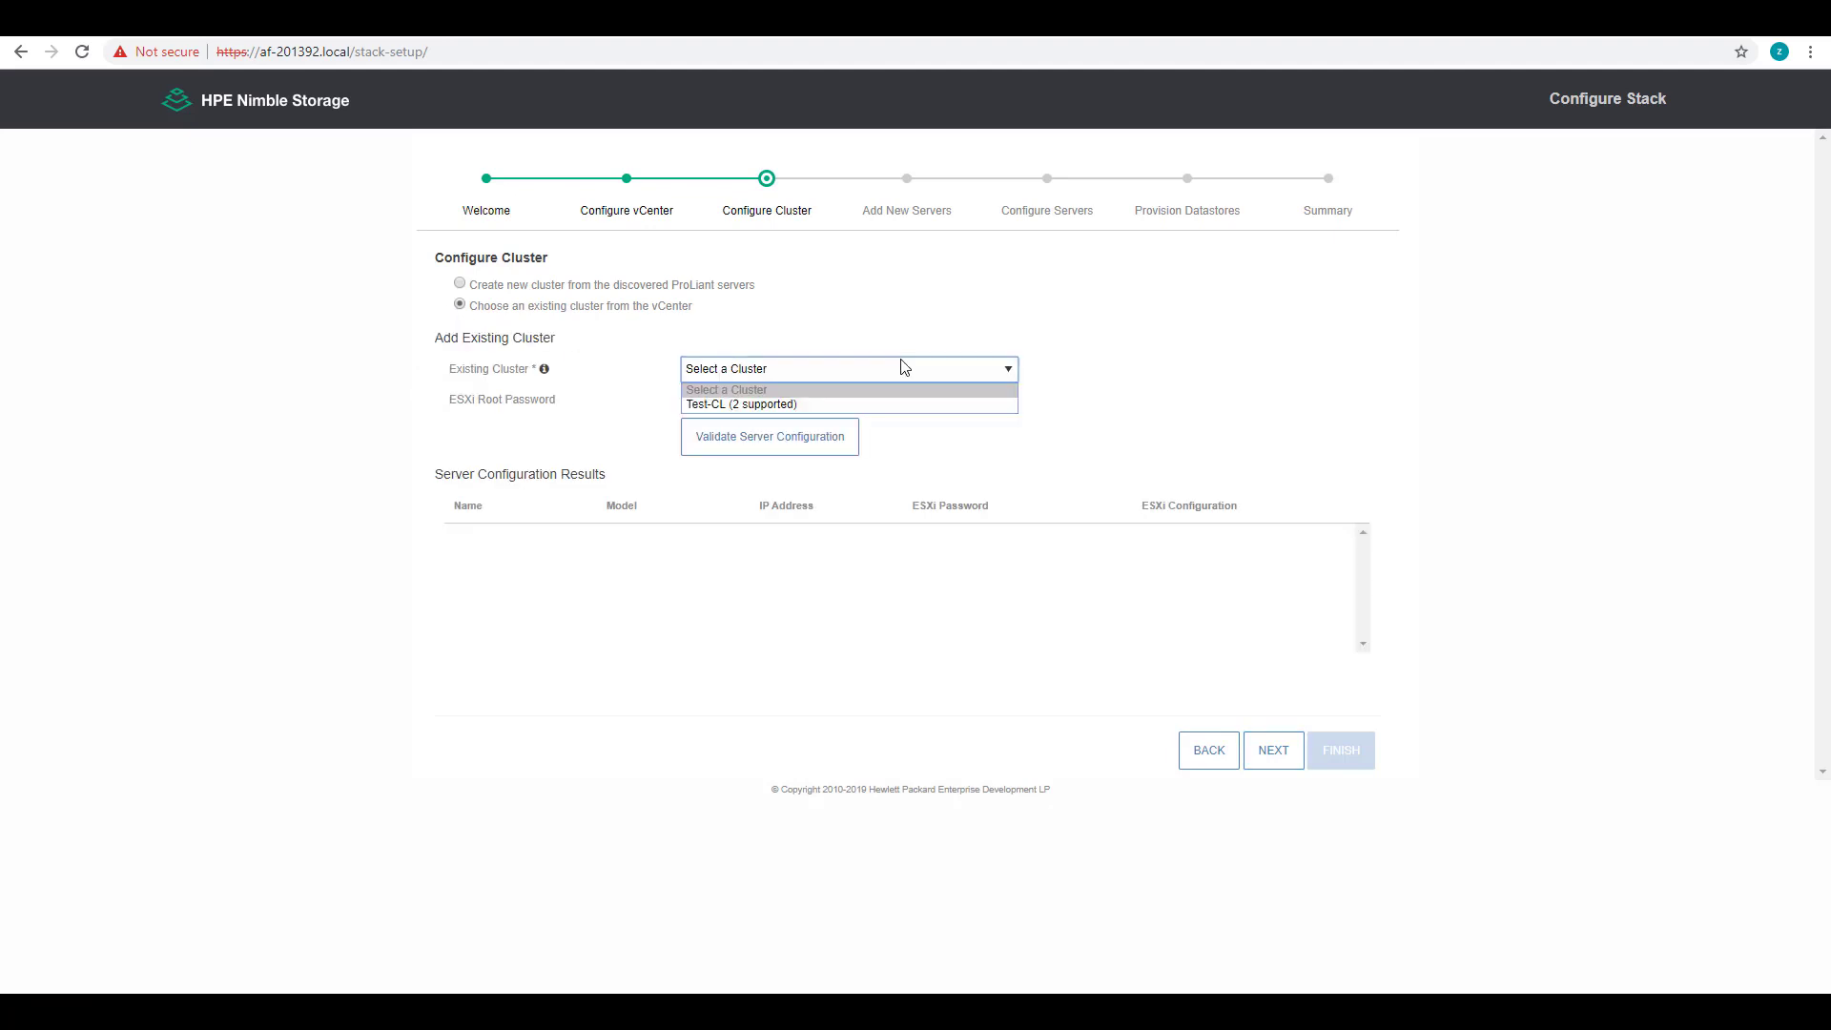
click(802, 405)
click(804, 401)
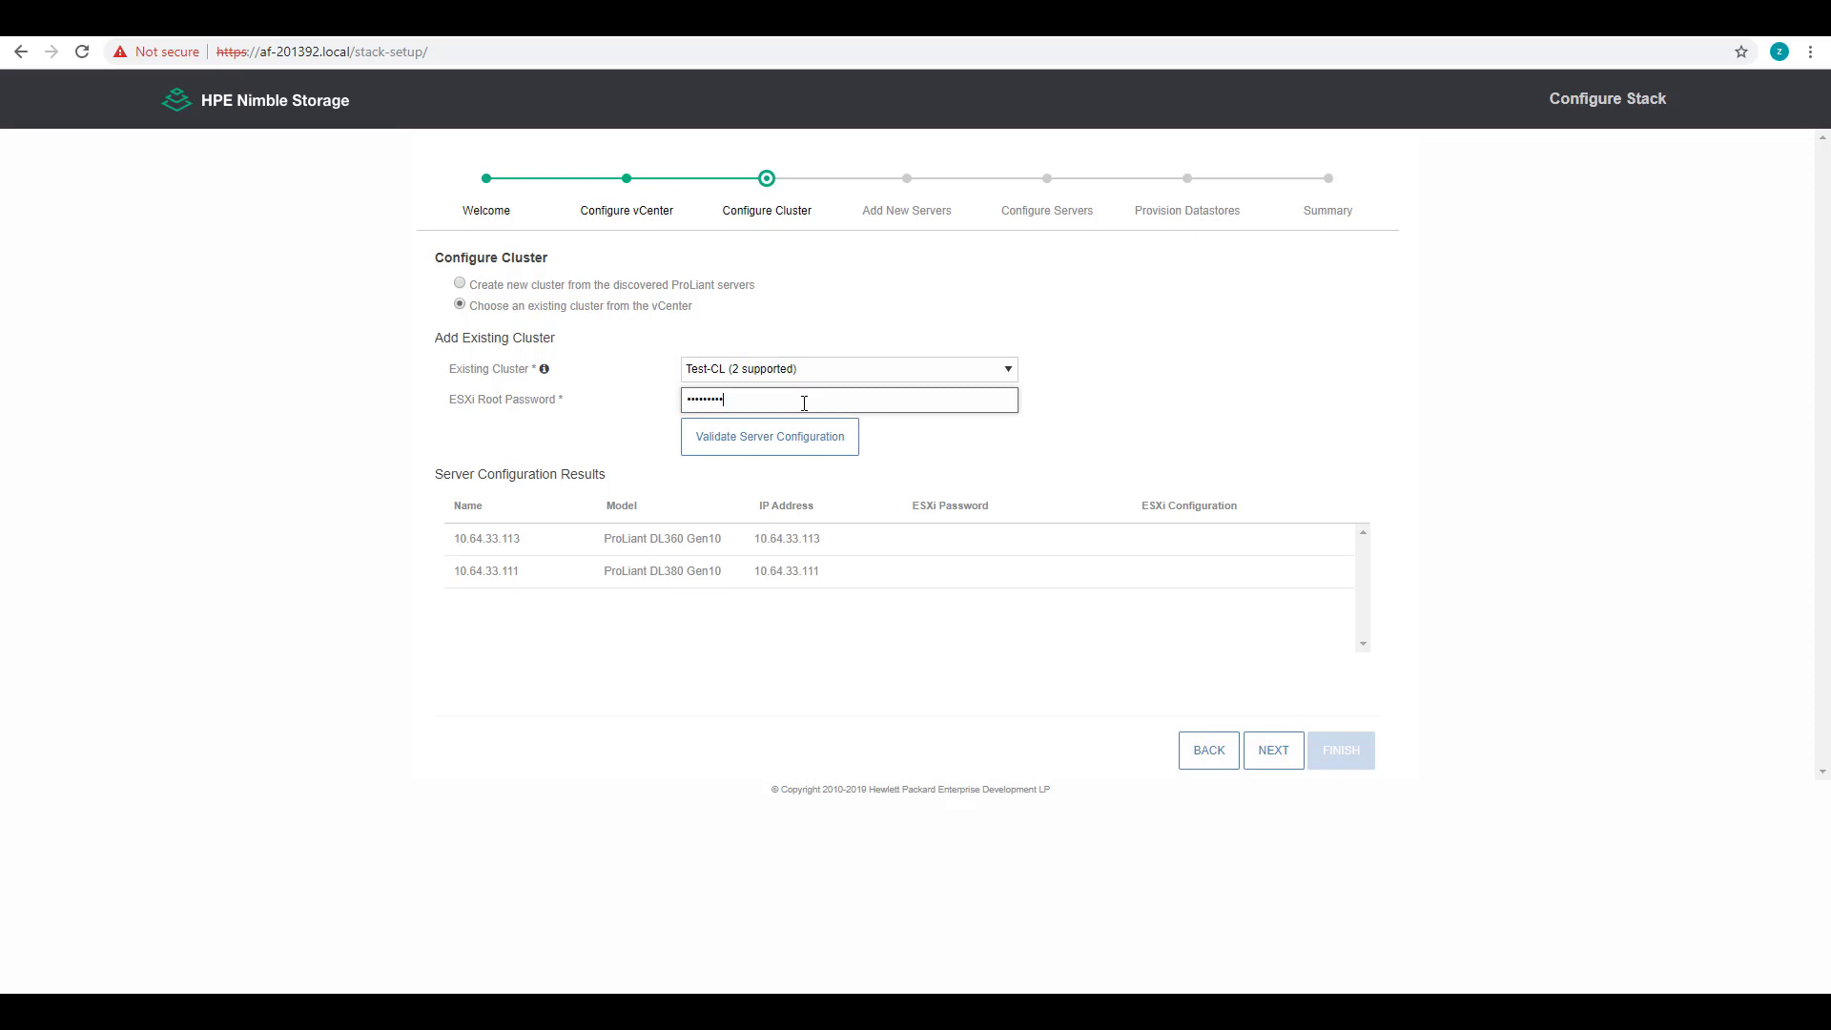
click(801, 448)
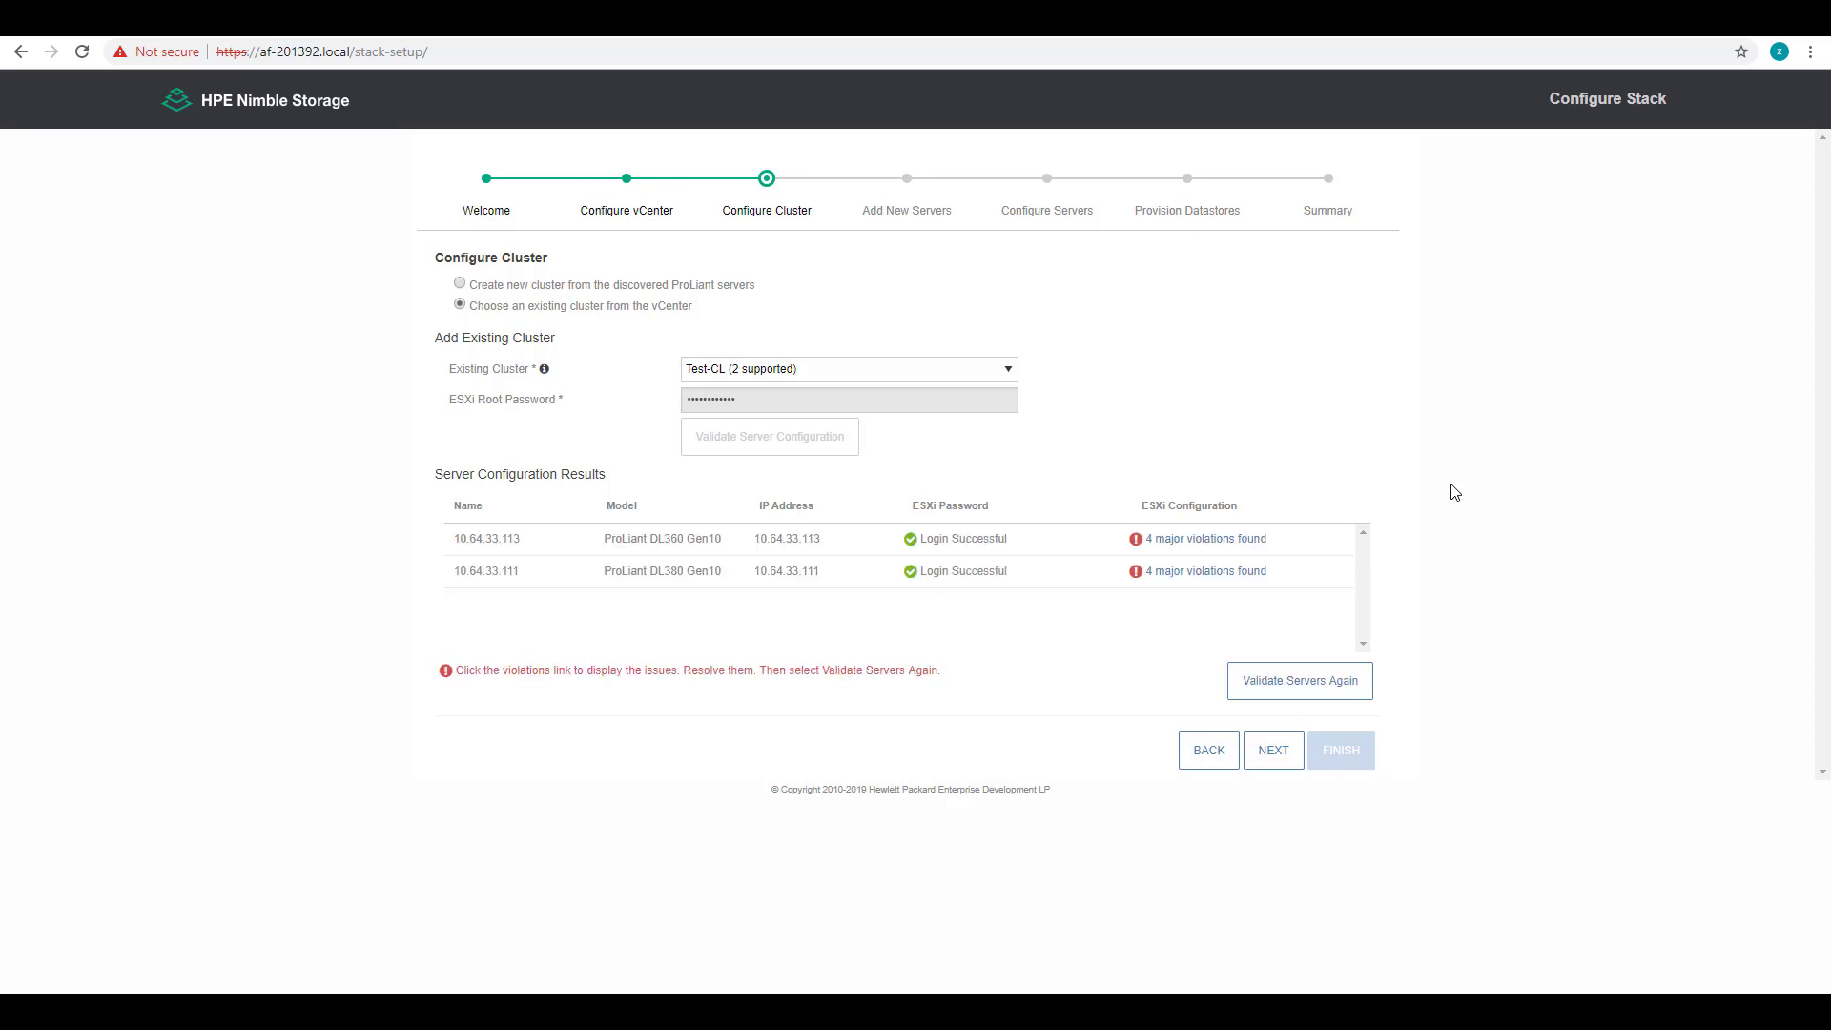
Review the first server's configuration violations list and close it.
click(1199, 537)
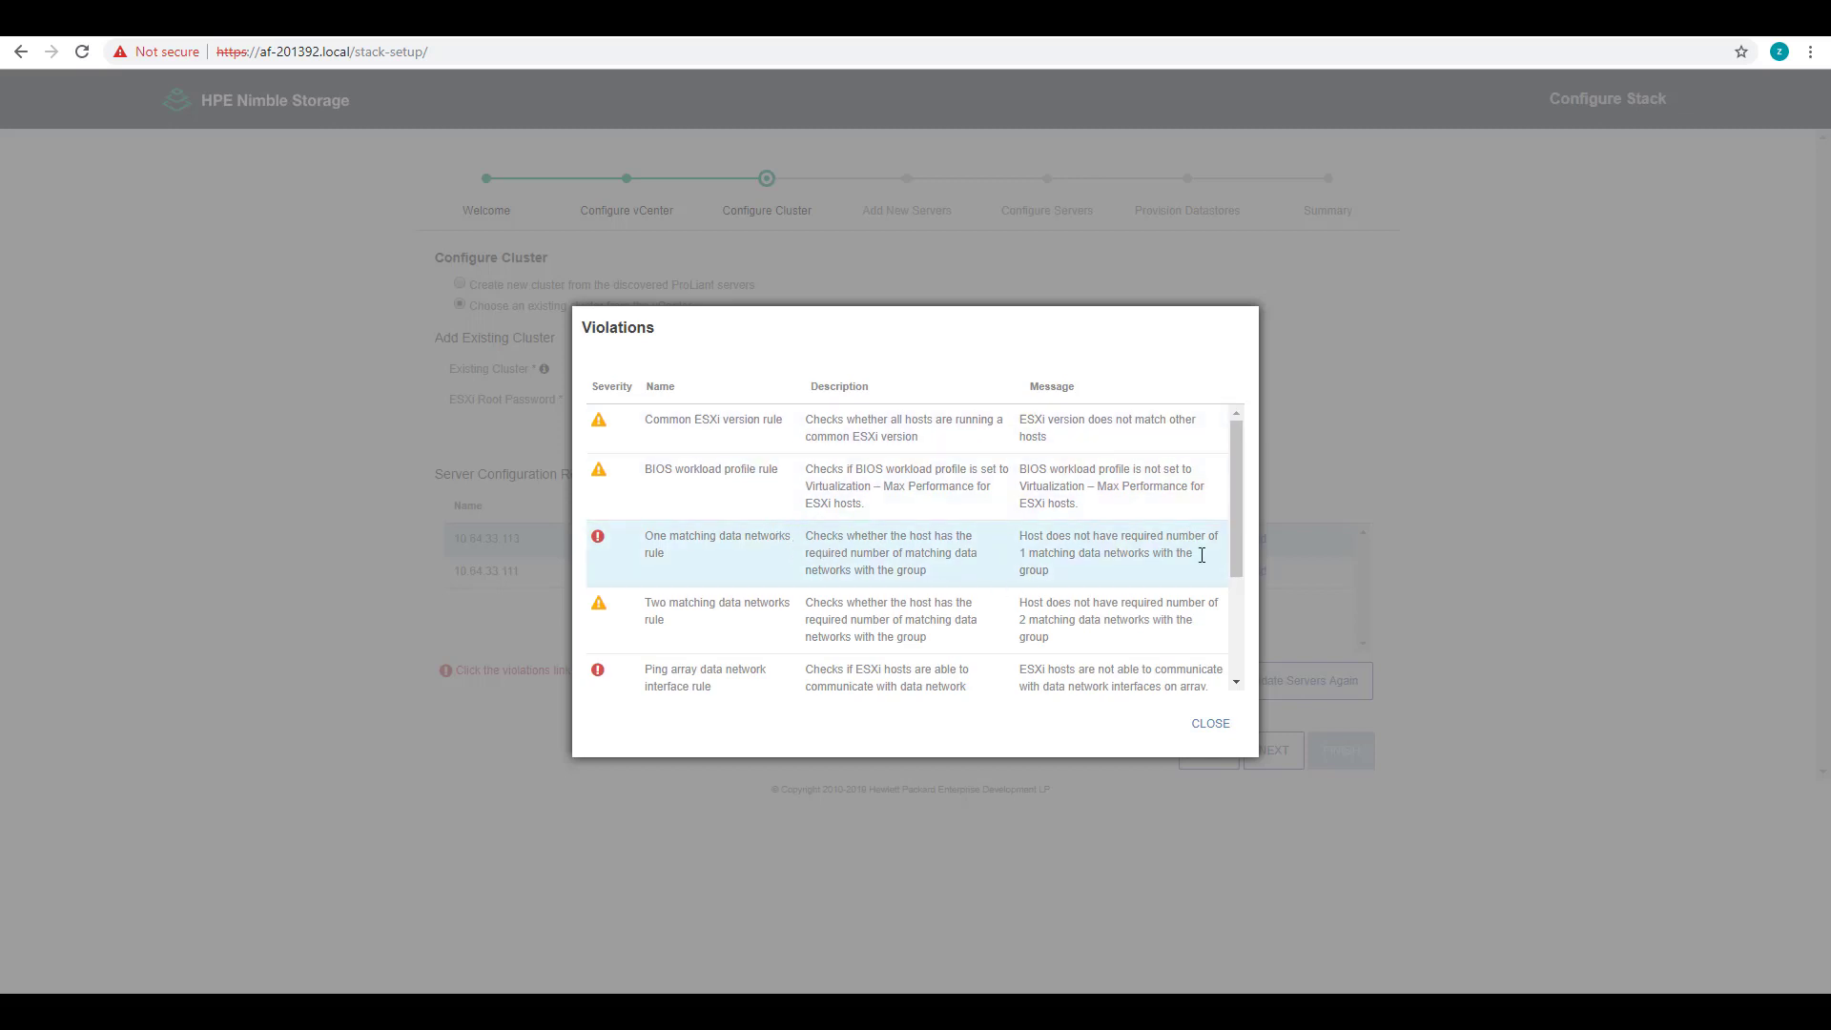
drag(1249, 527, 1243, 576)
scroll(1243, 577, down, 2)
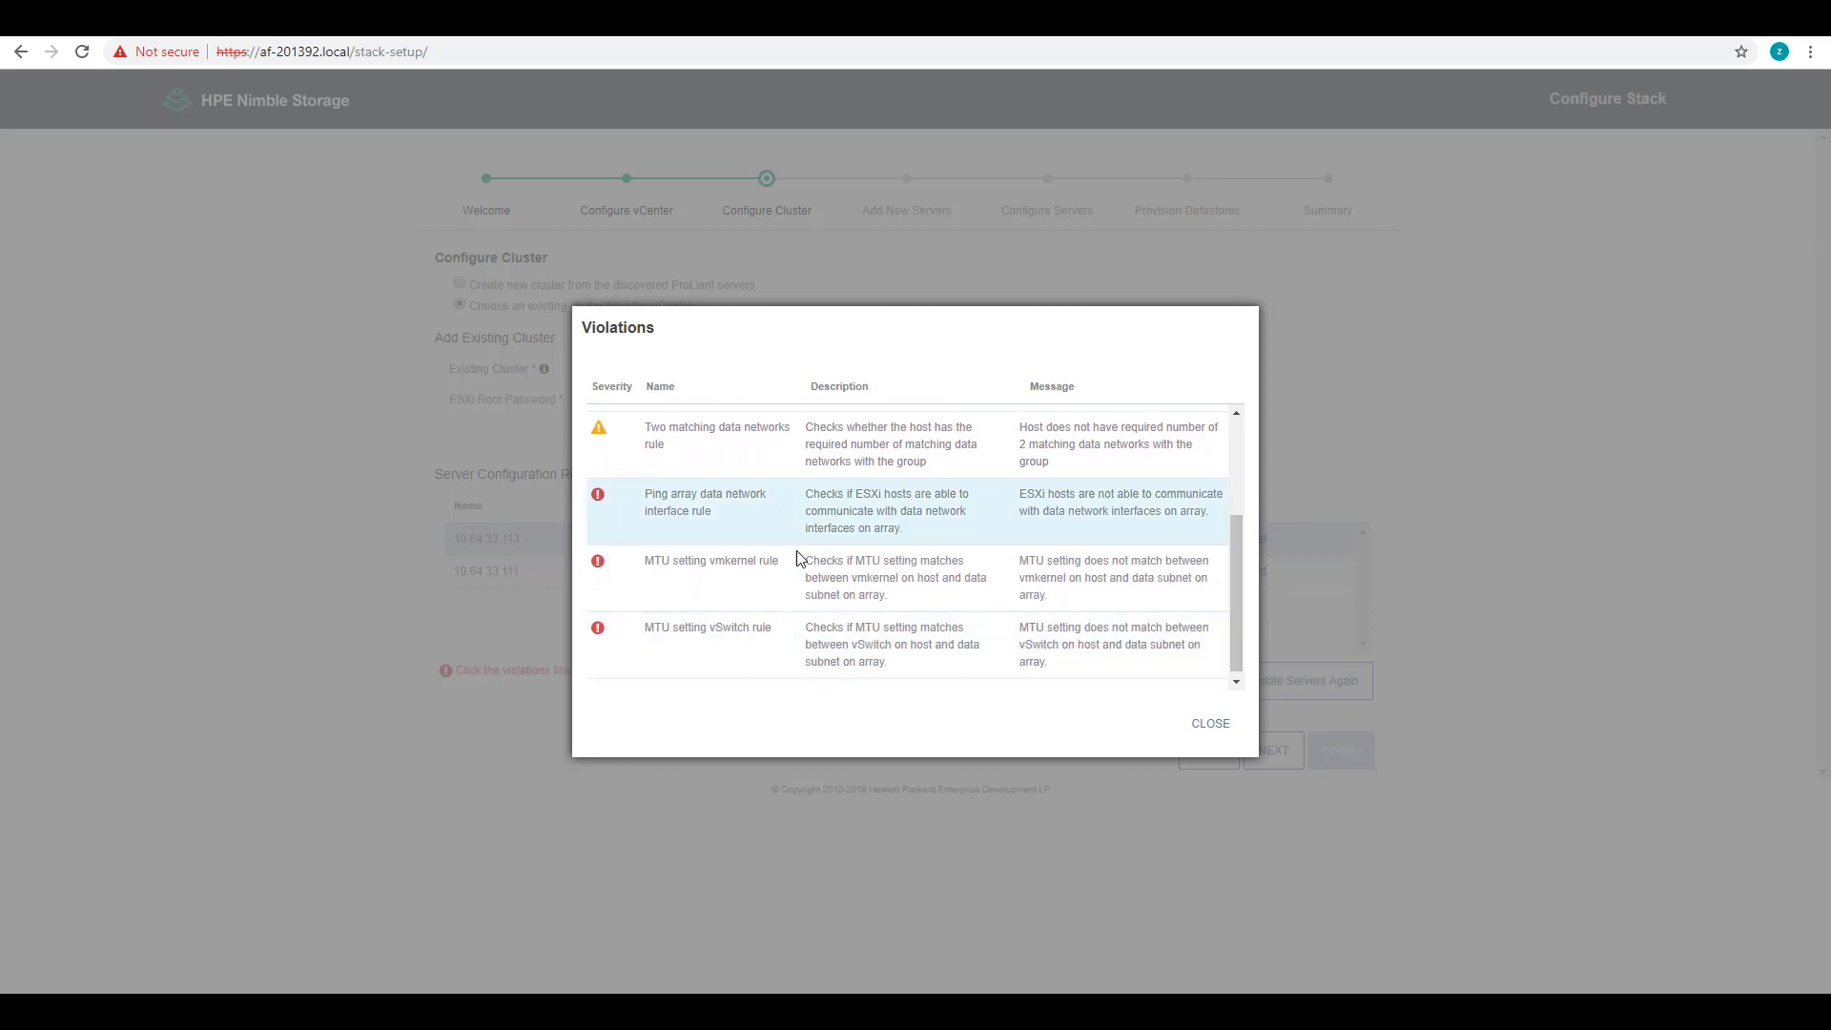
click(1207, 725)
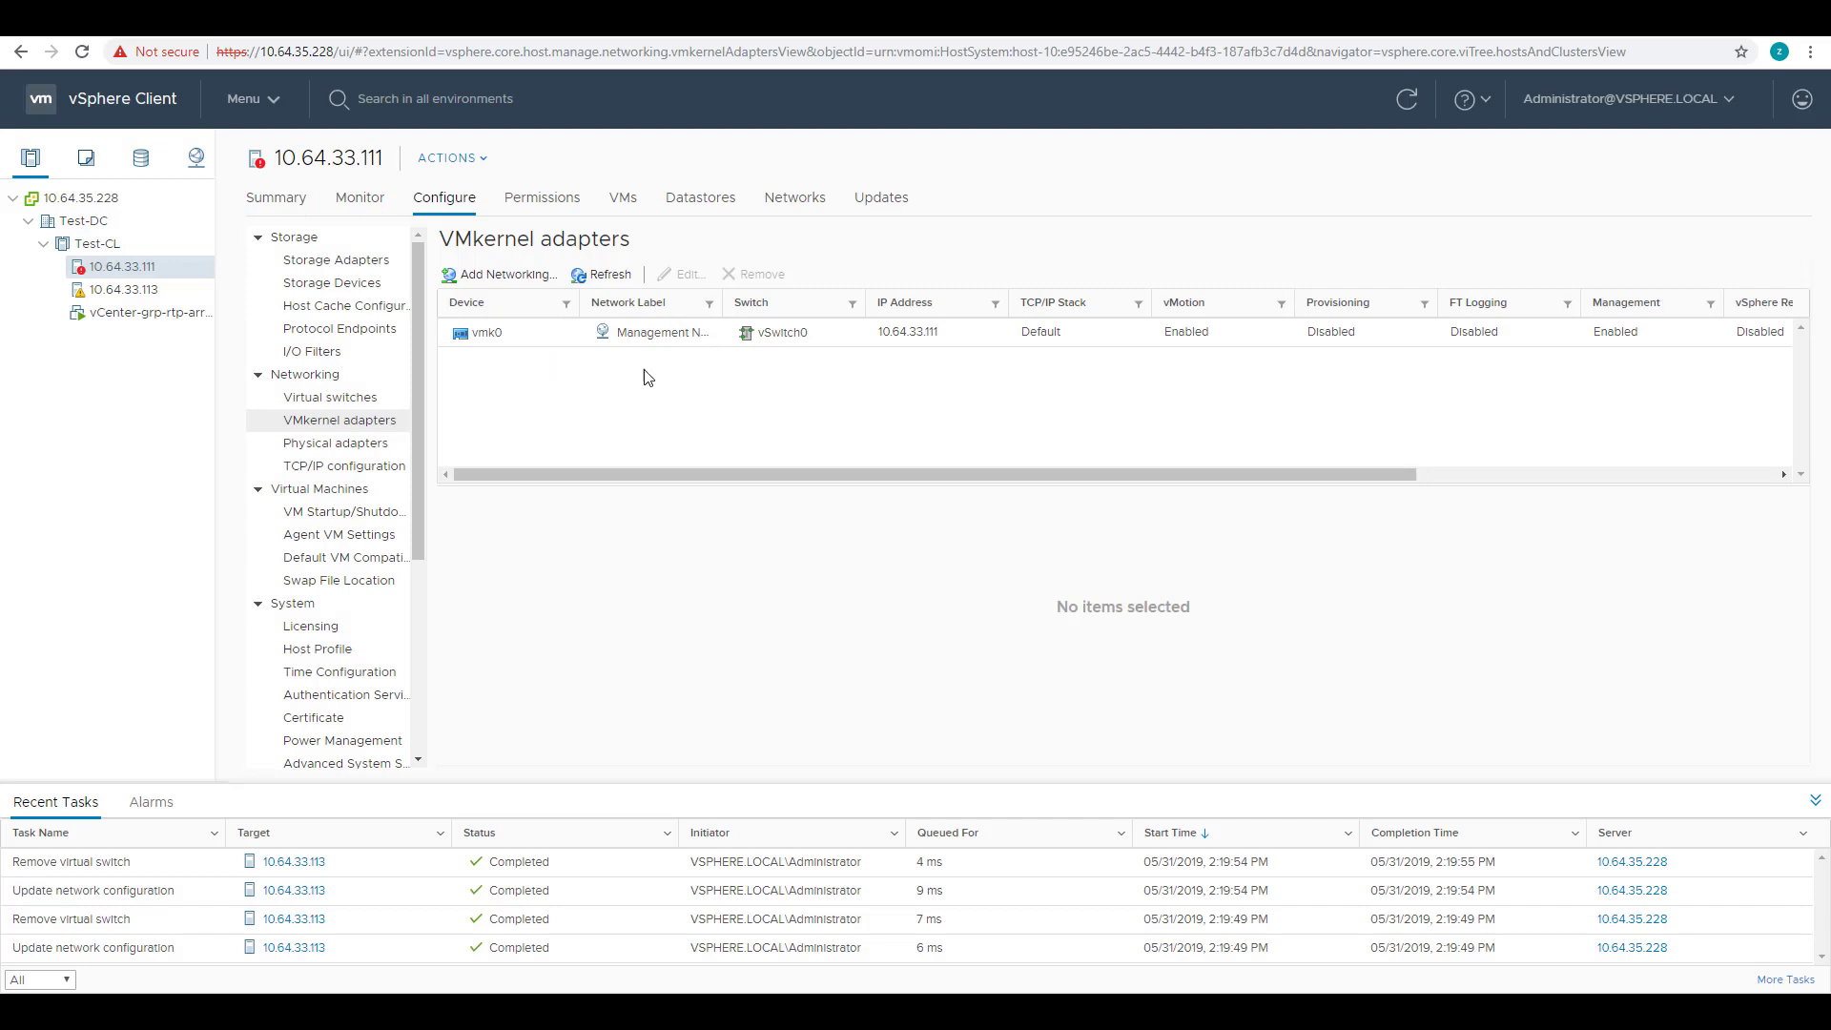
On host 10.64.33.111, add a VMkernel adapter on a new vmnic10 standard switch with static IPv4, mask 255.255.255.0.
click(508, 274)
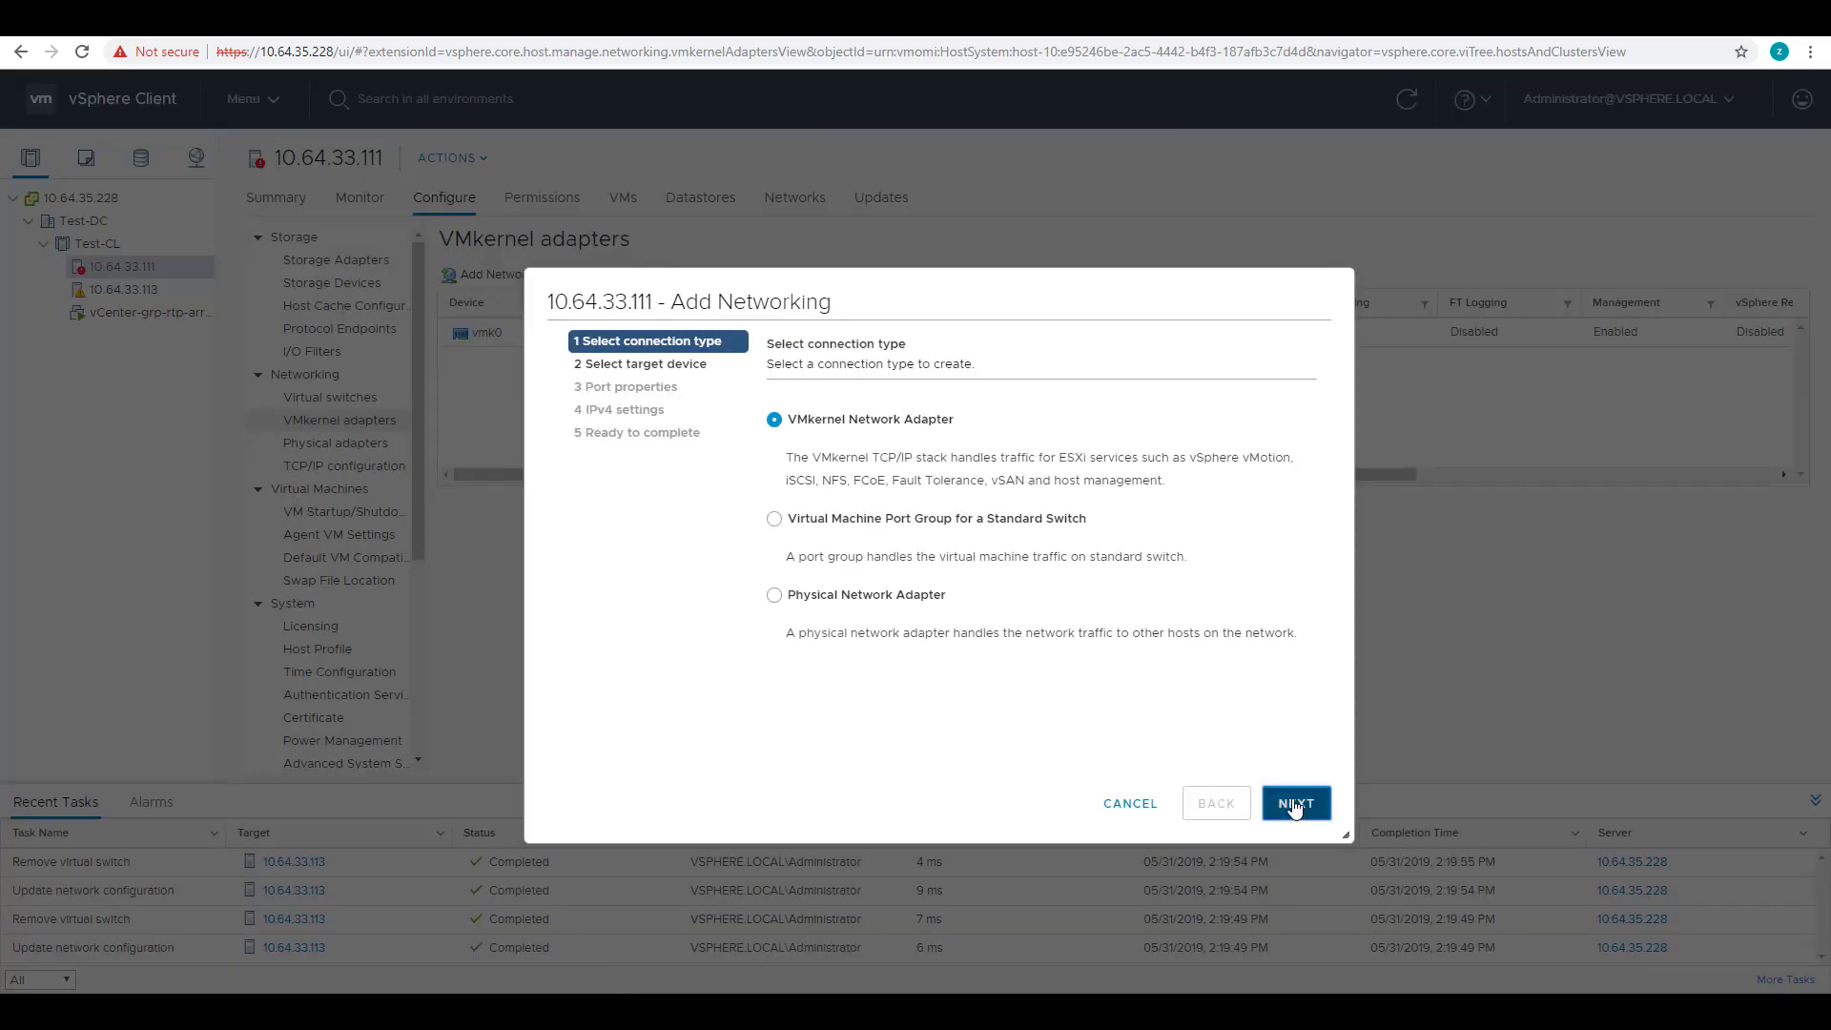
click(1291, 801)
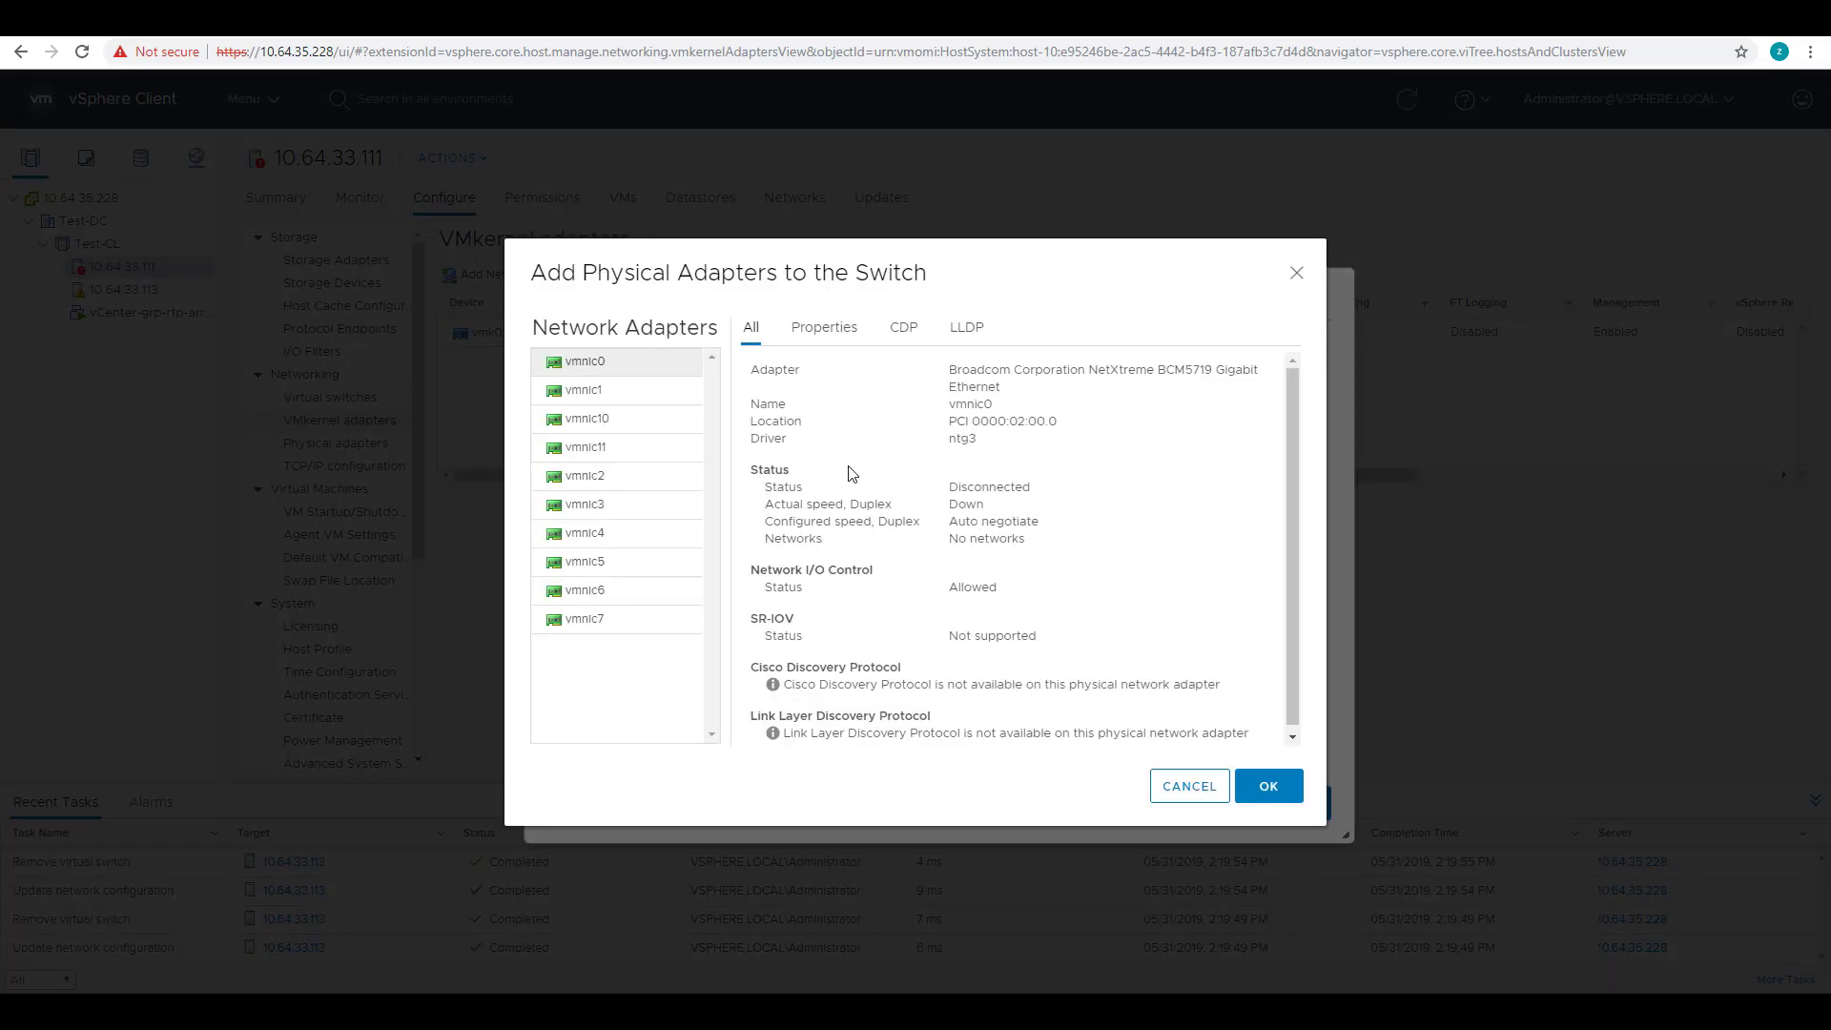
click(600, 391)
click(625, 420)
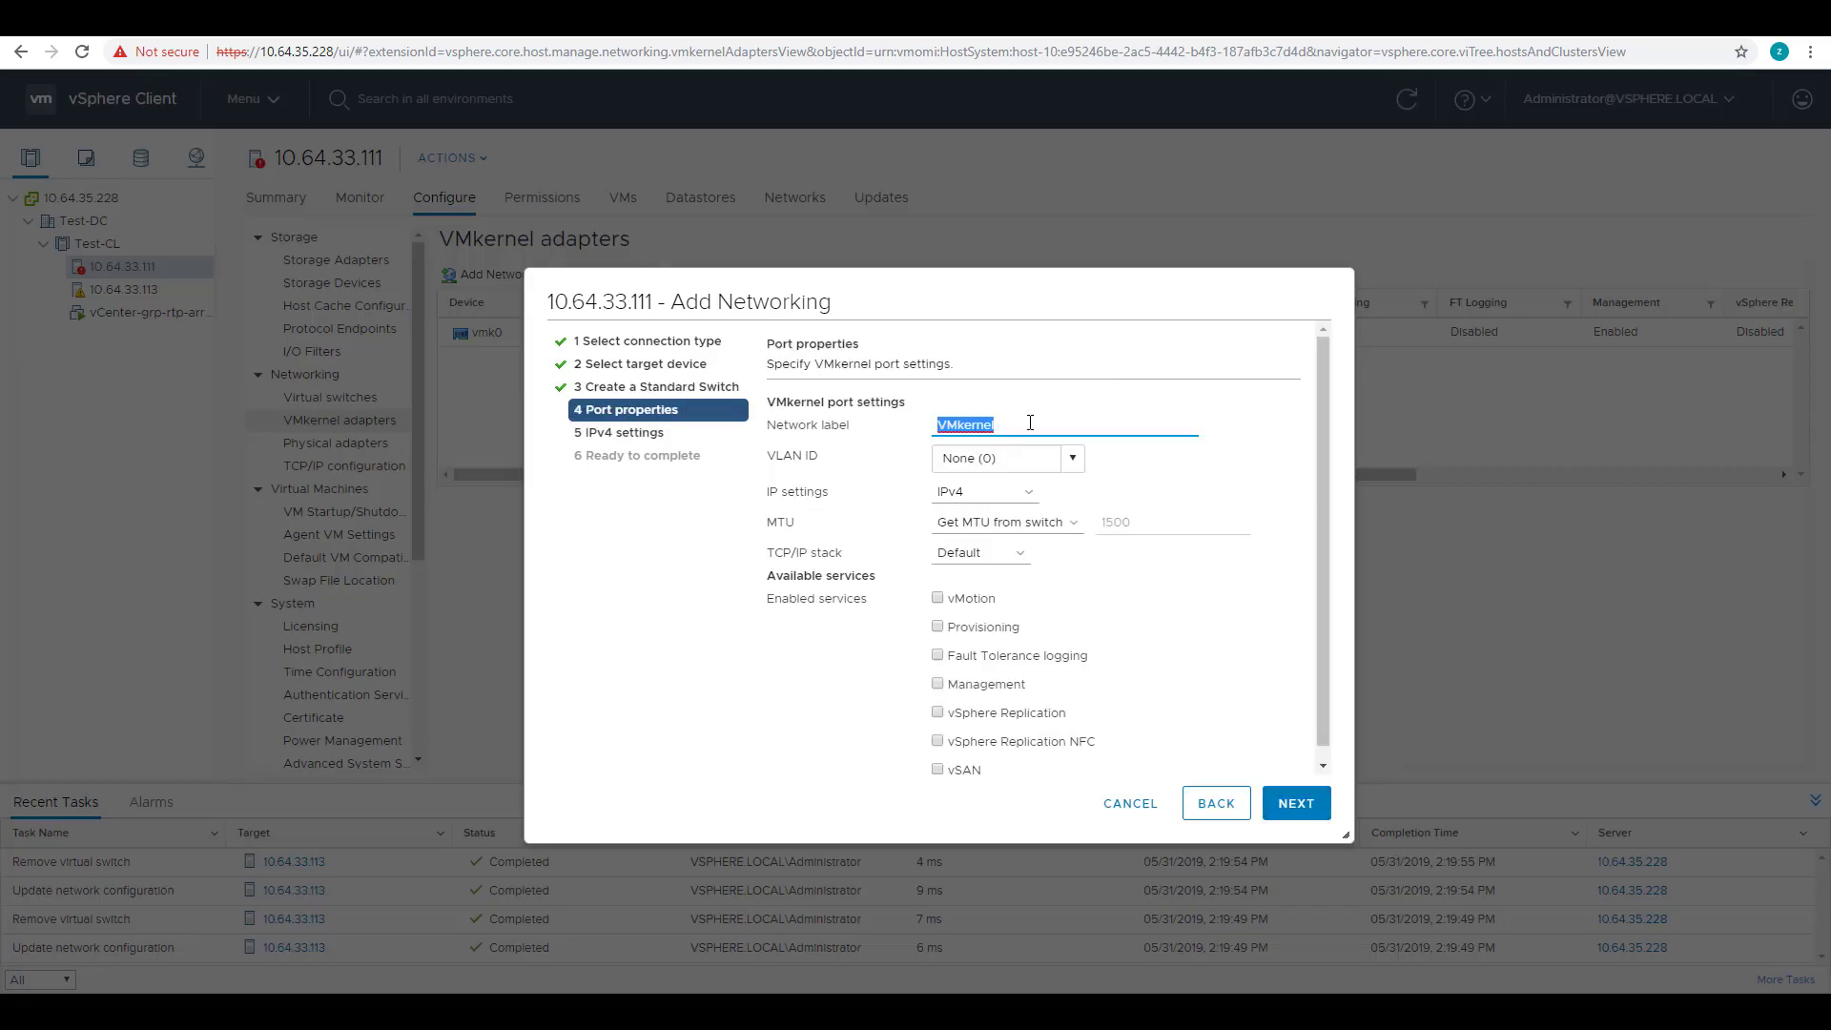
click(1027, 426)
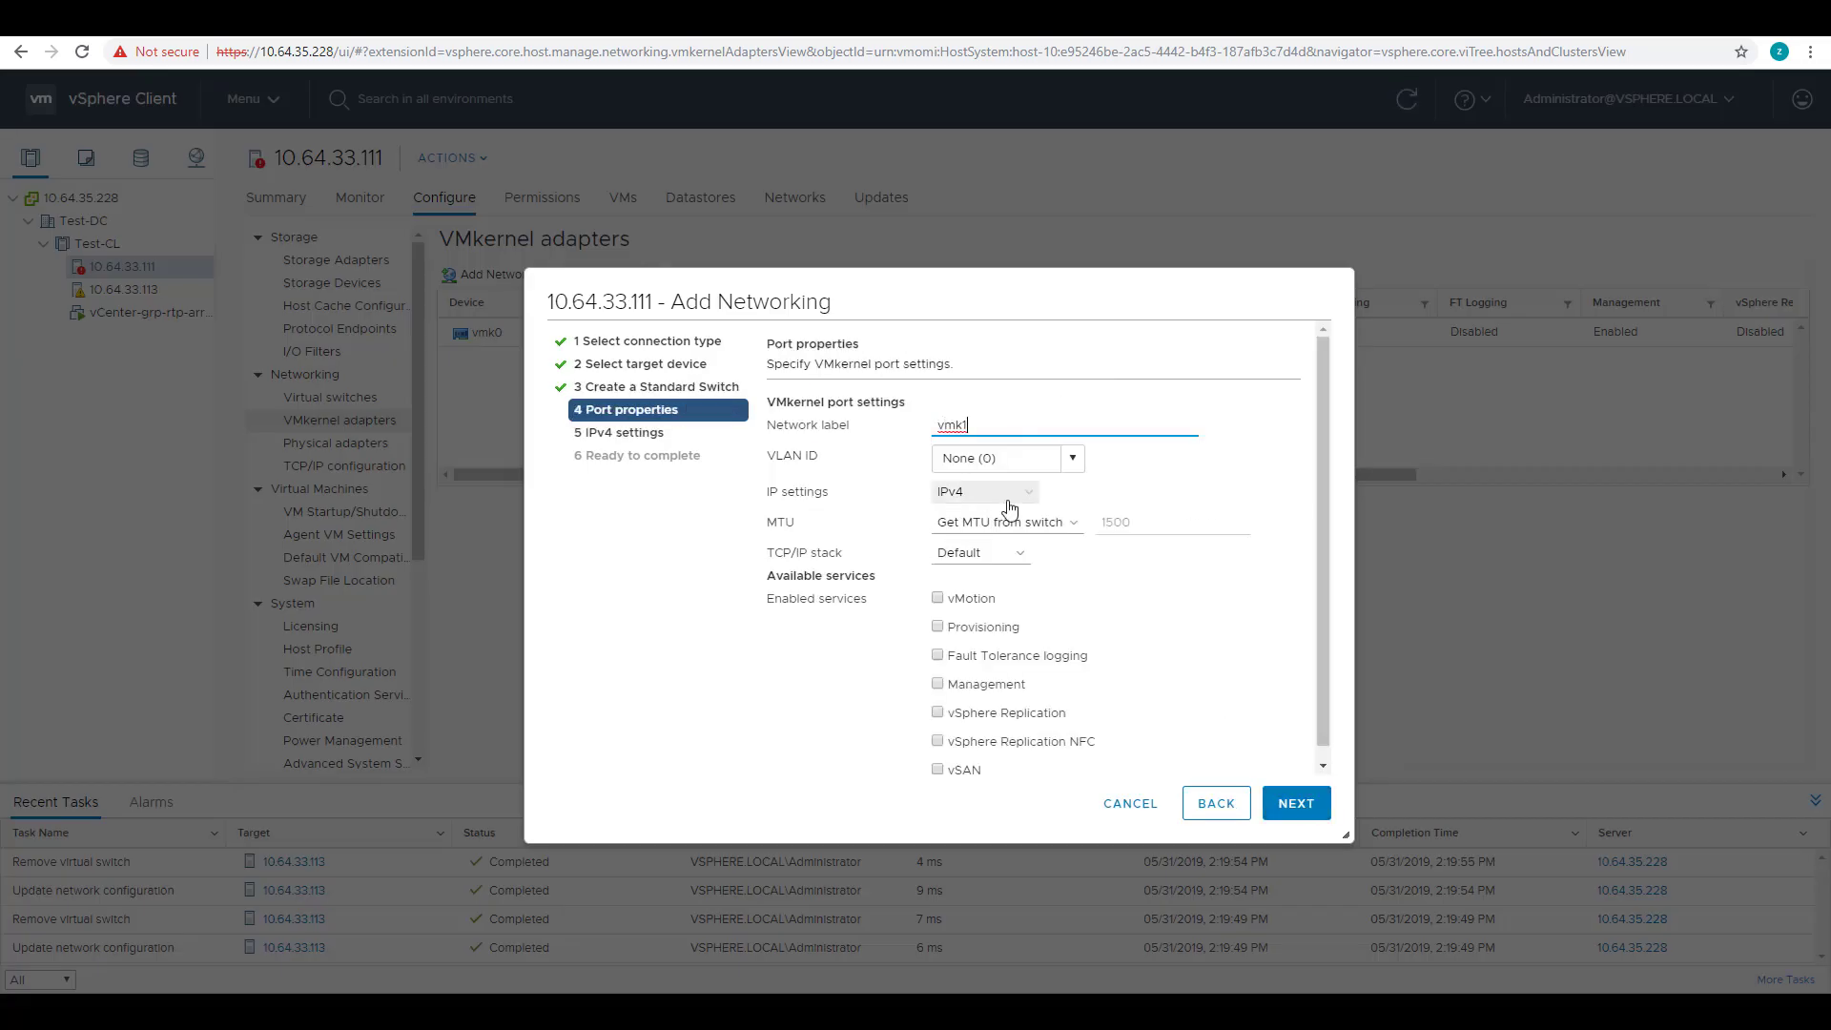
click(1294, 806)
click(983, 506)
text(10.10.50.3)
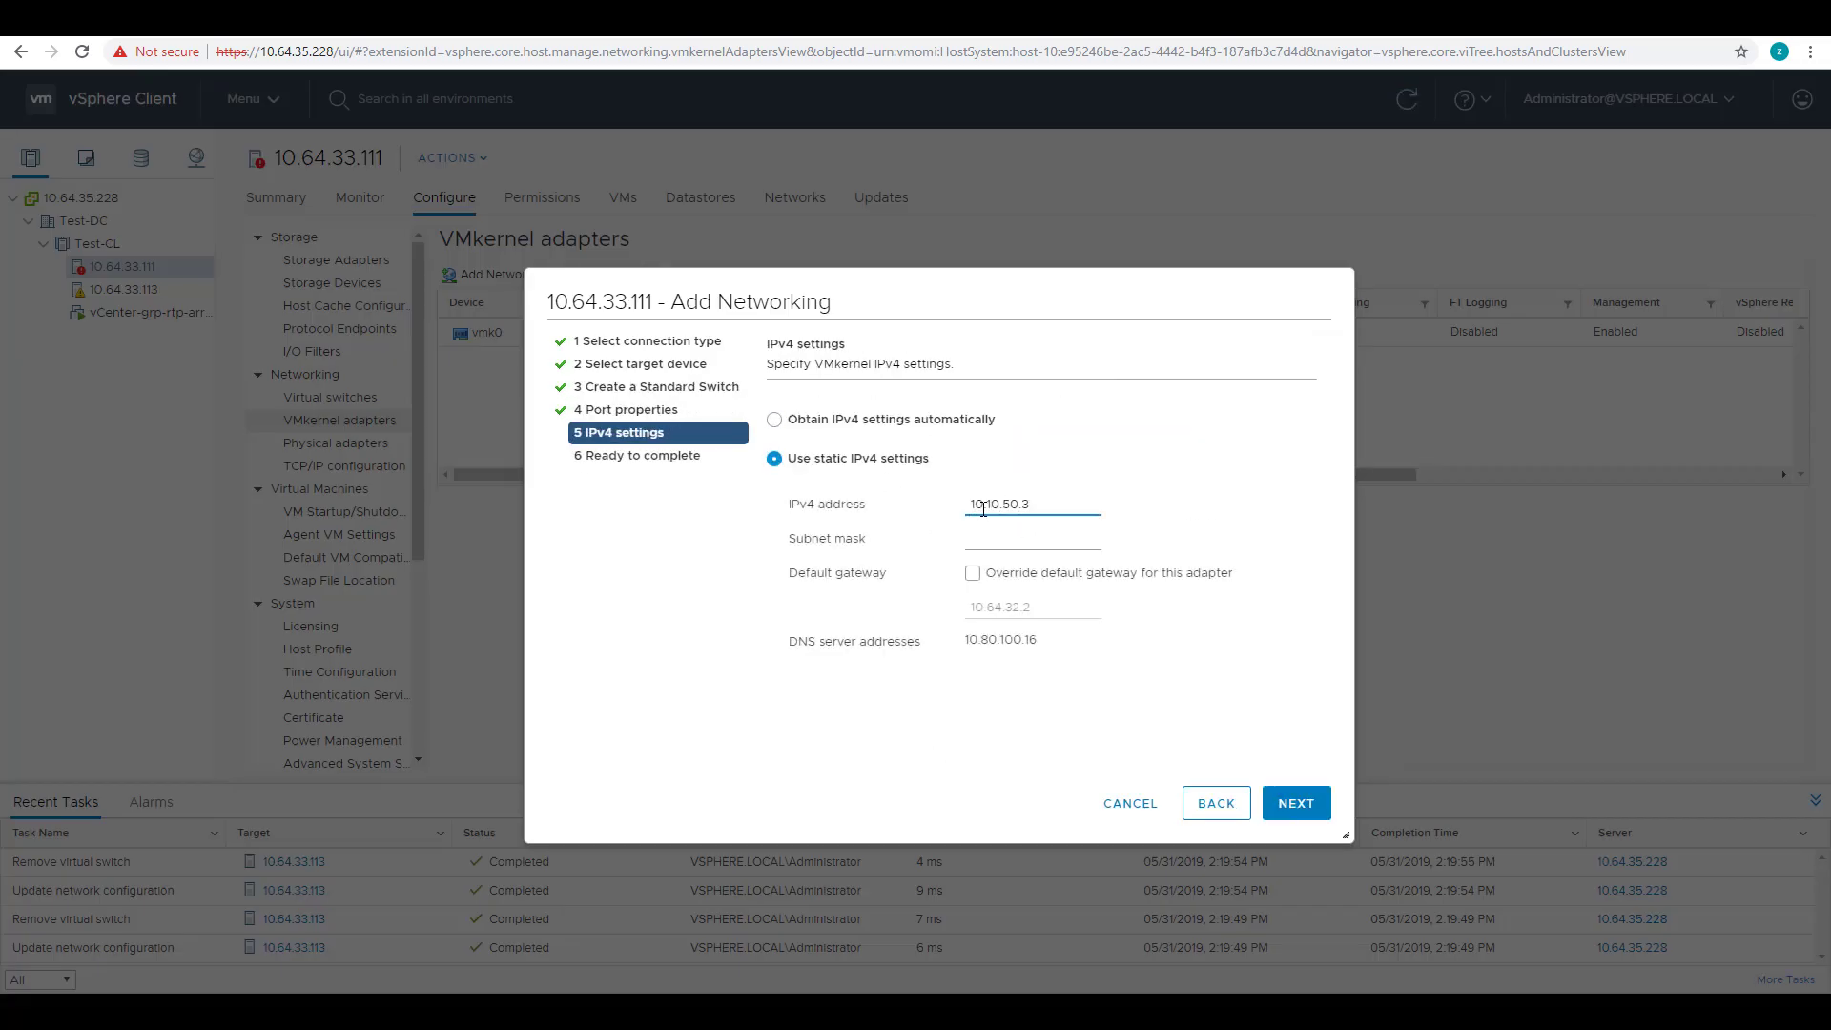
click(983, 540)
text(255.255.255.0)
click(1296, 803)
click(1295, 803)
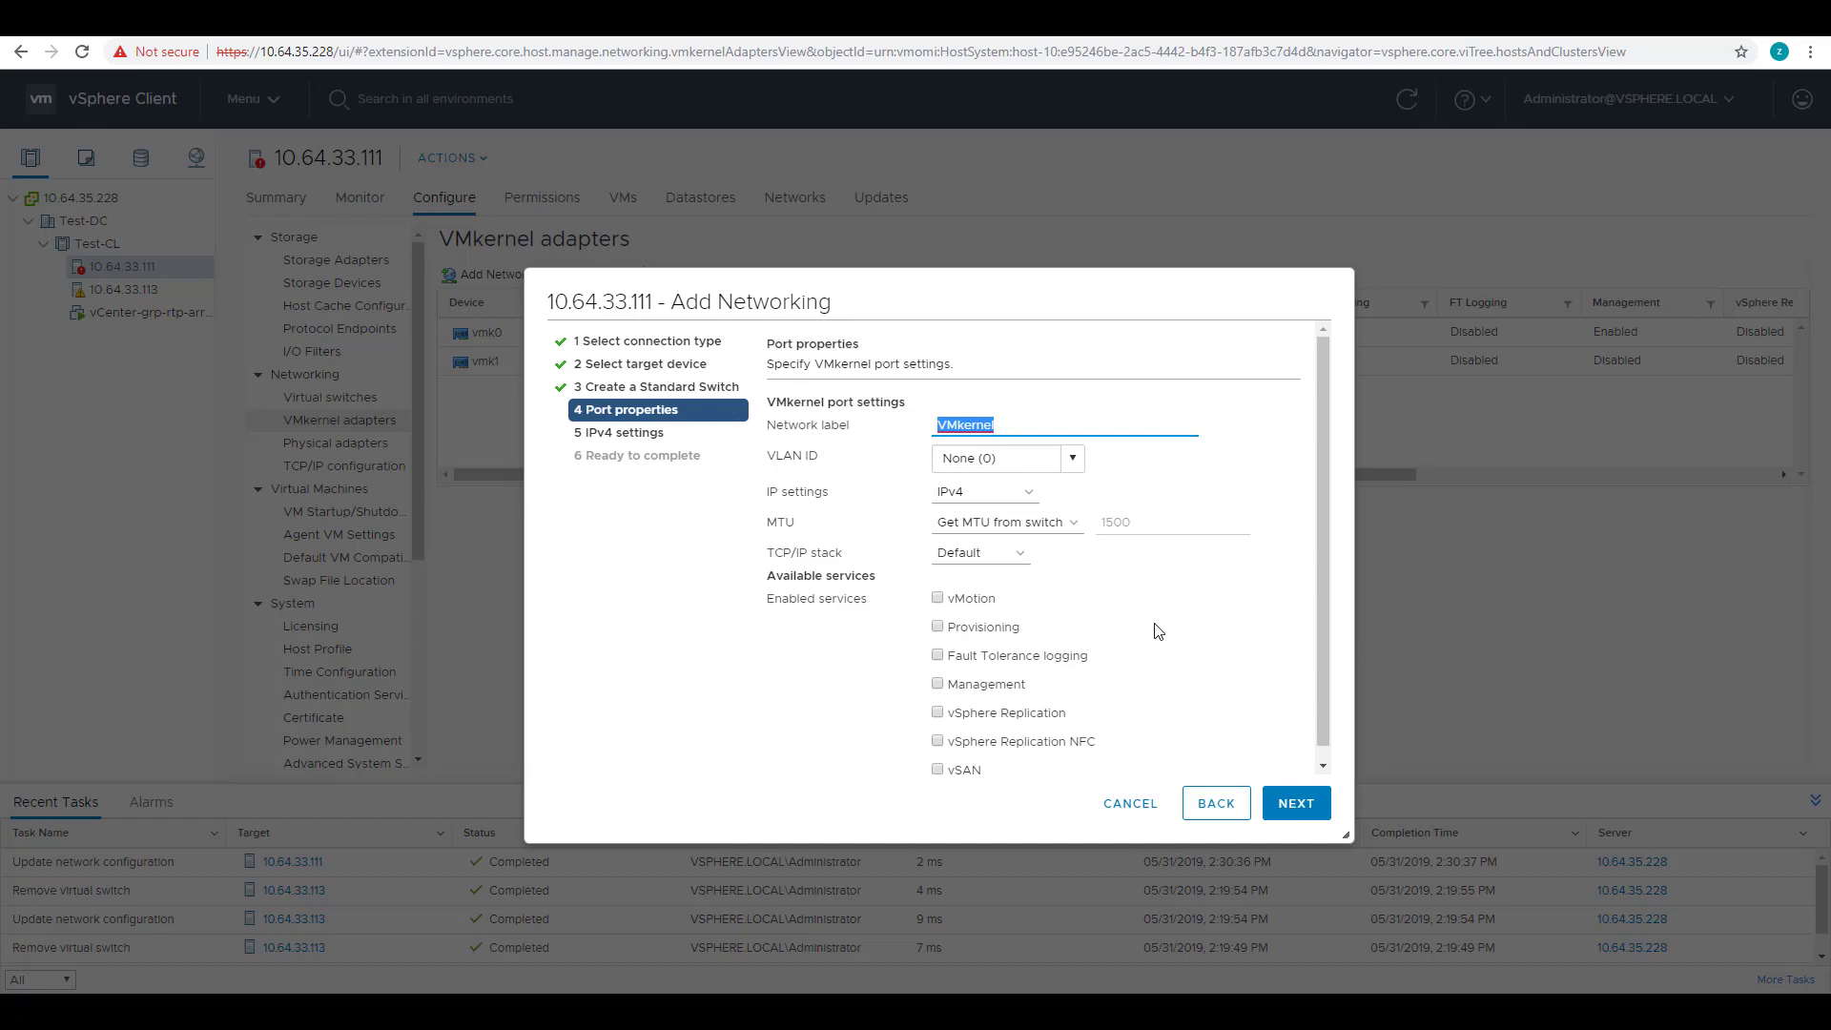
Complete host 10.64.33.111's adapter with static IP 10.64.32.111 and mask 255.255.255.0.
click(1296, 803)
click(773, 458)
click(1029, 506)
text(10.64.32.111)
key(Tab)
text(255.255.255.0)
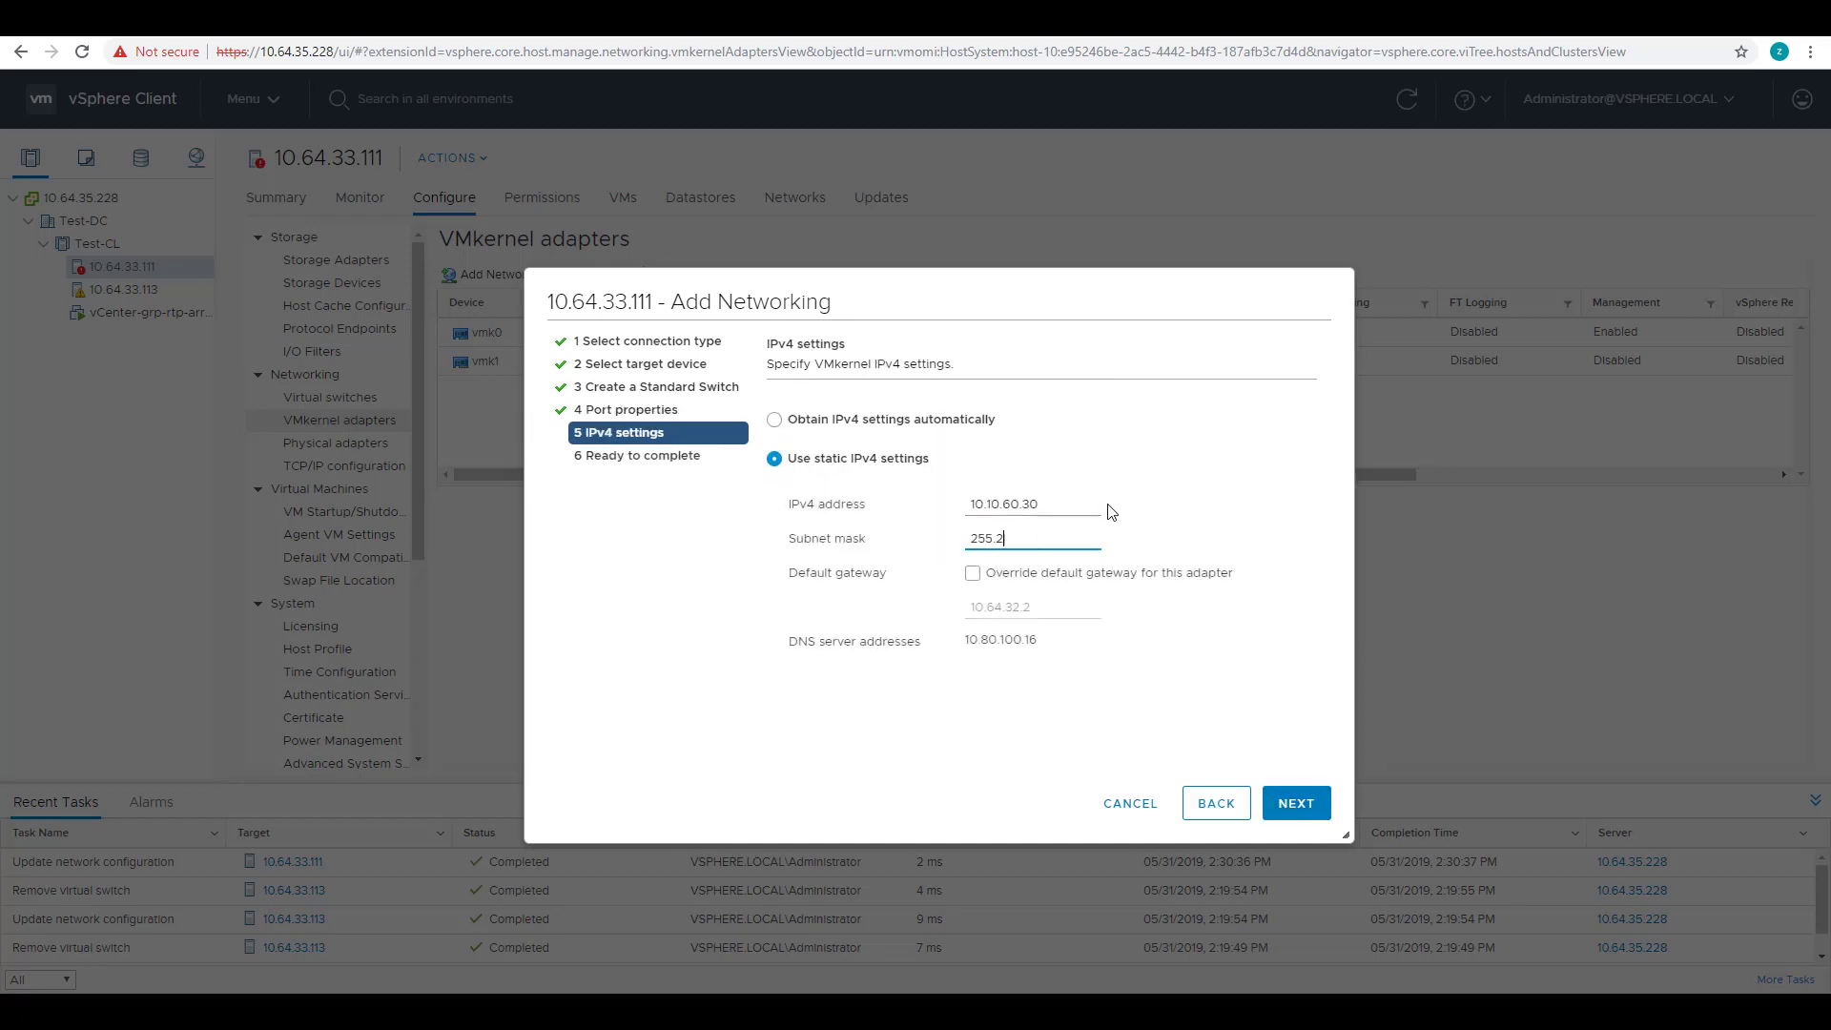
click(1296, 803)
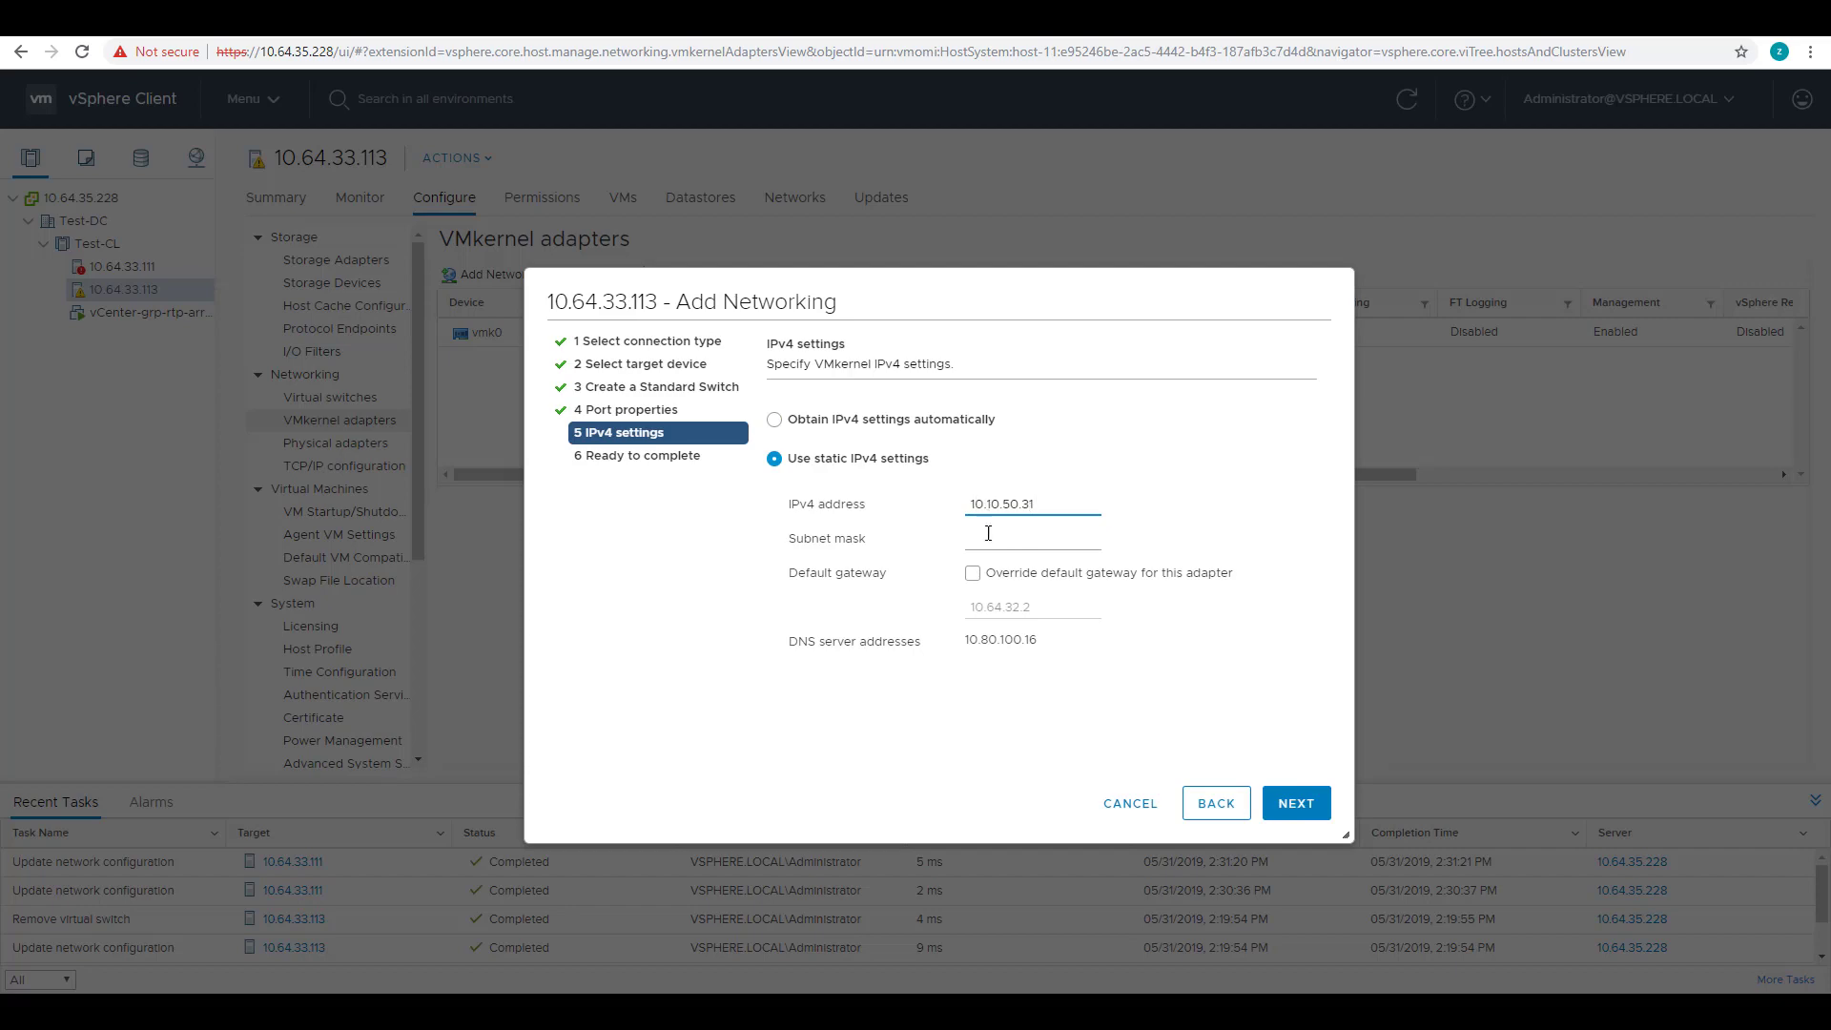
Start adding a VMkernel adapter with static IPv4 settings on host 10.64.33.113.
click(1296, 802)
click(1295, 803)
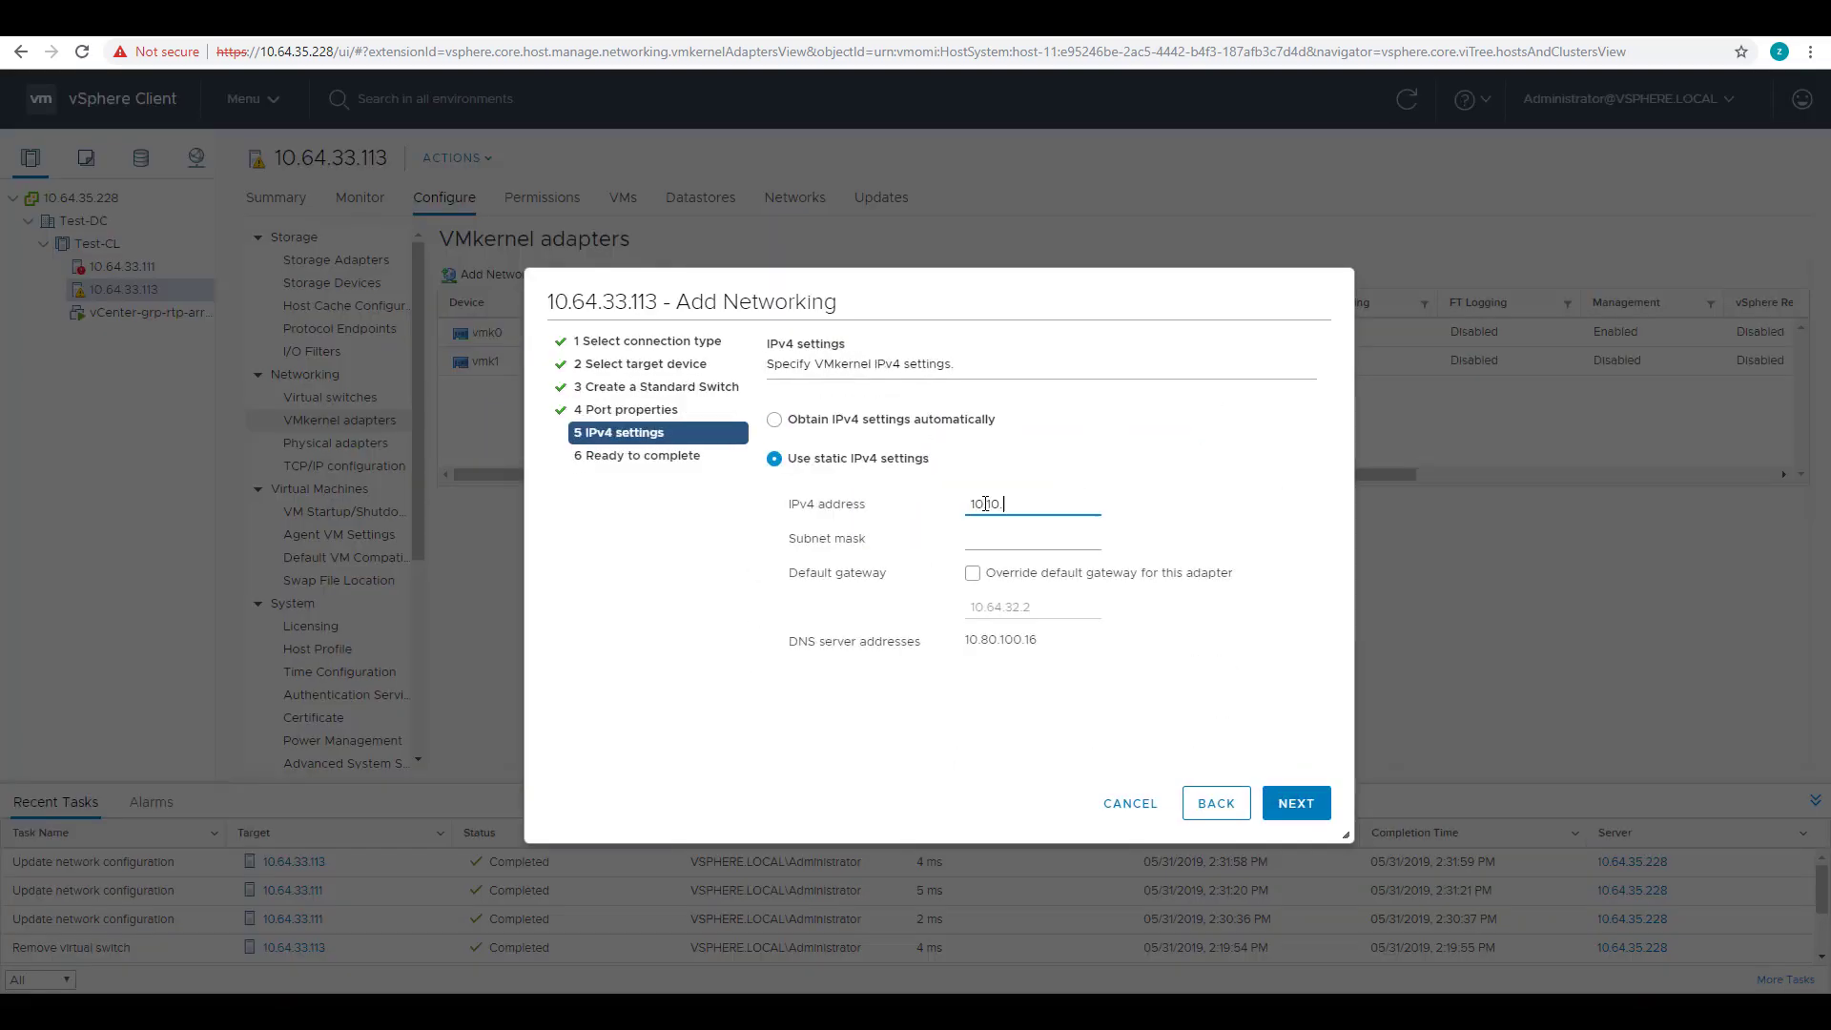
click(1051, 538)
text(201392.local/stack-setup/)
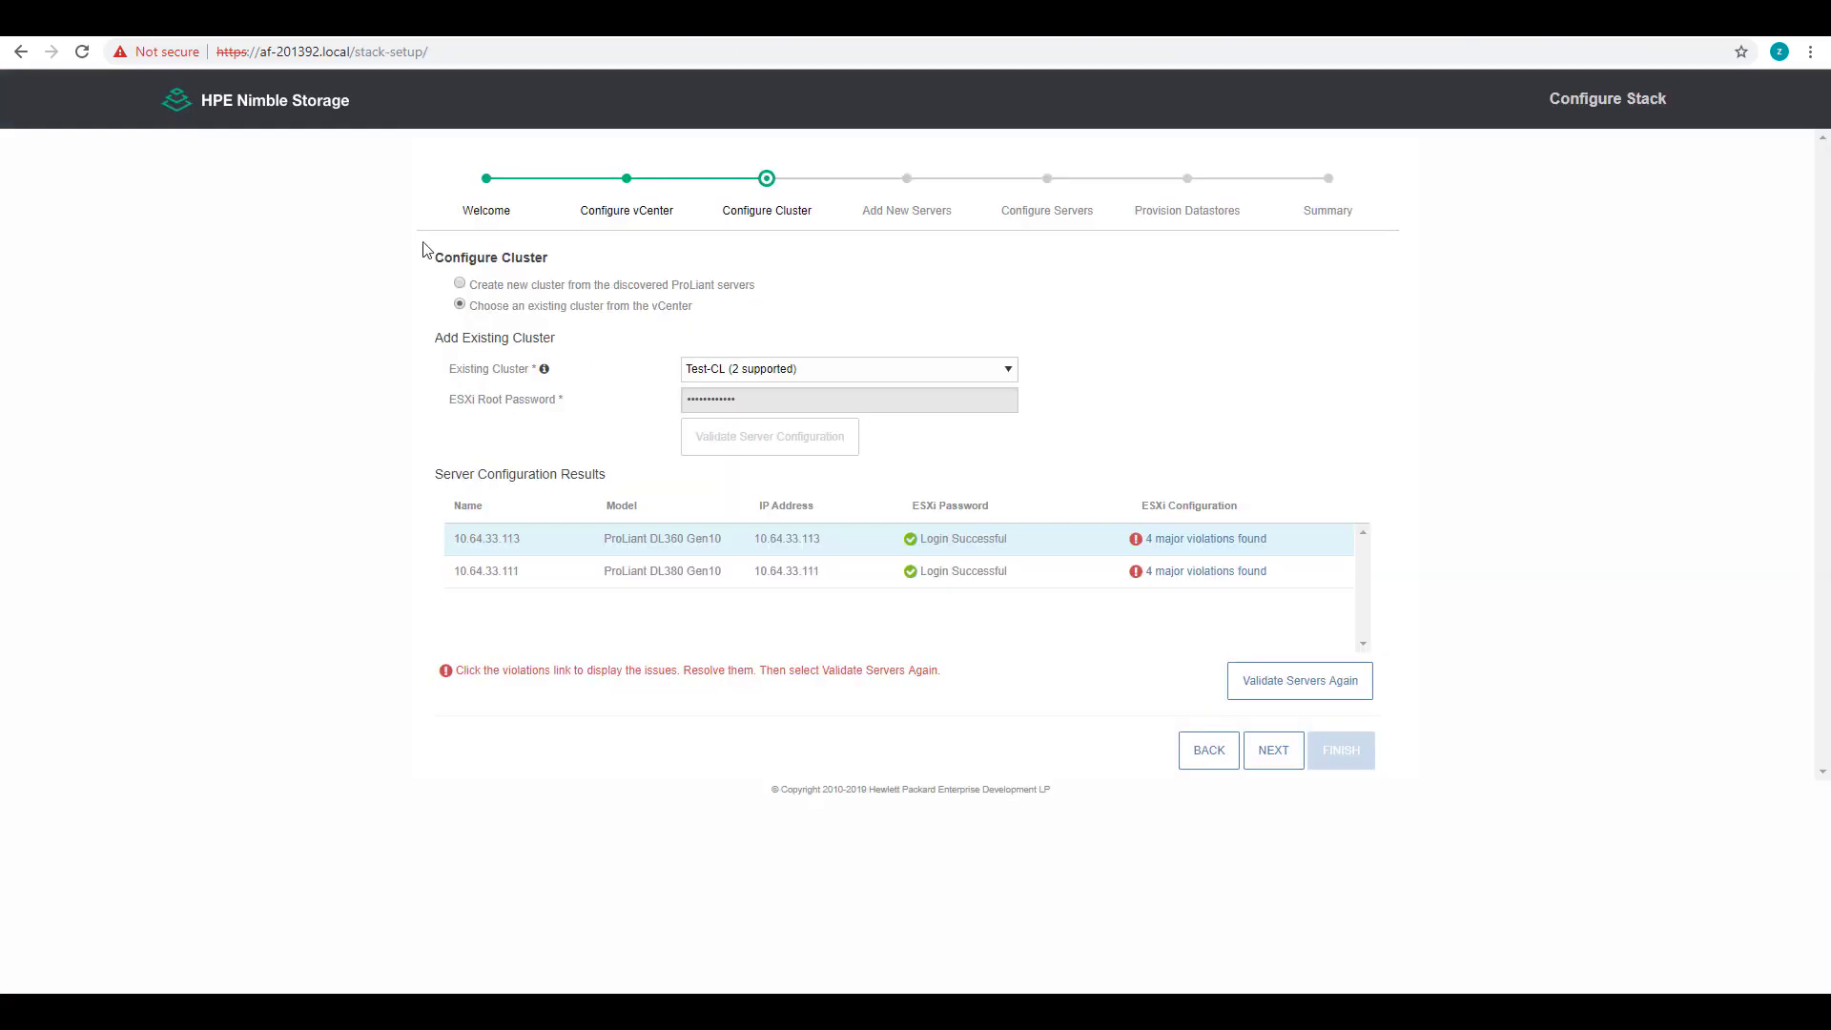
Revalidate the servers and review the remaining violations for hosts 10.64.33.113 and 10.64.33.111.
click(1318, 690)
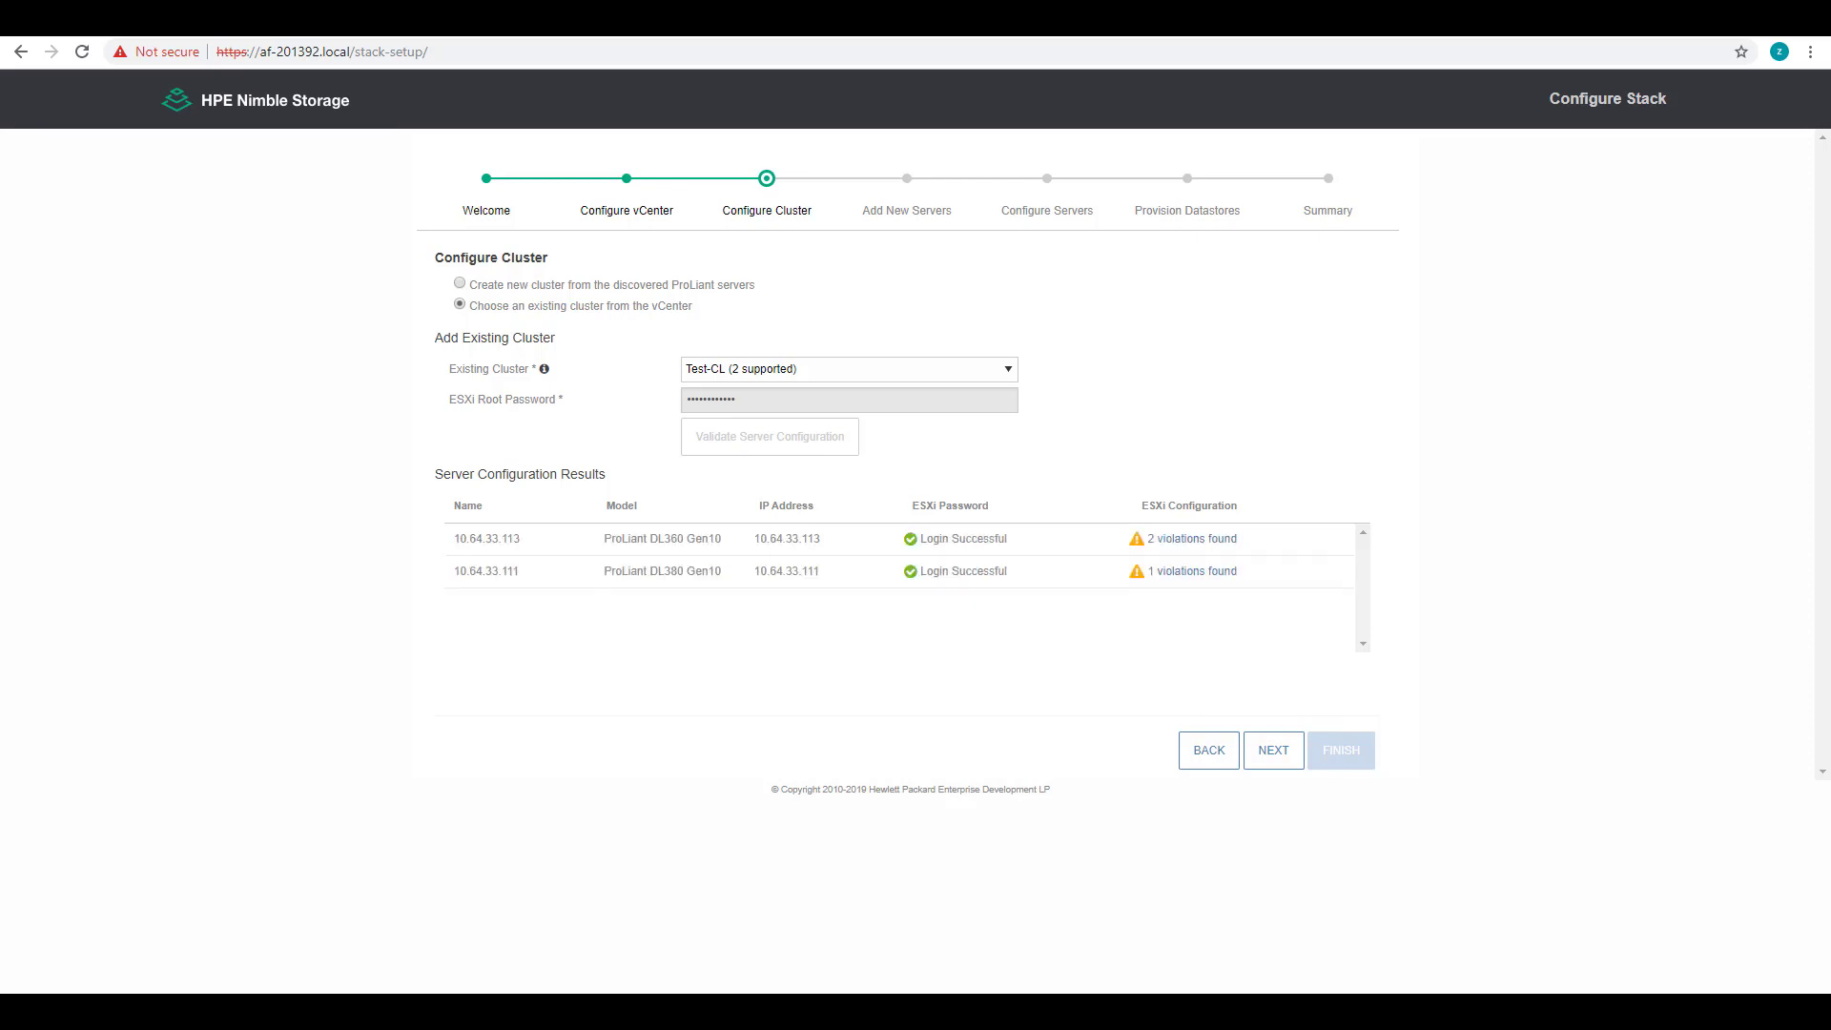
click(1189, 541)
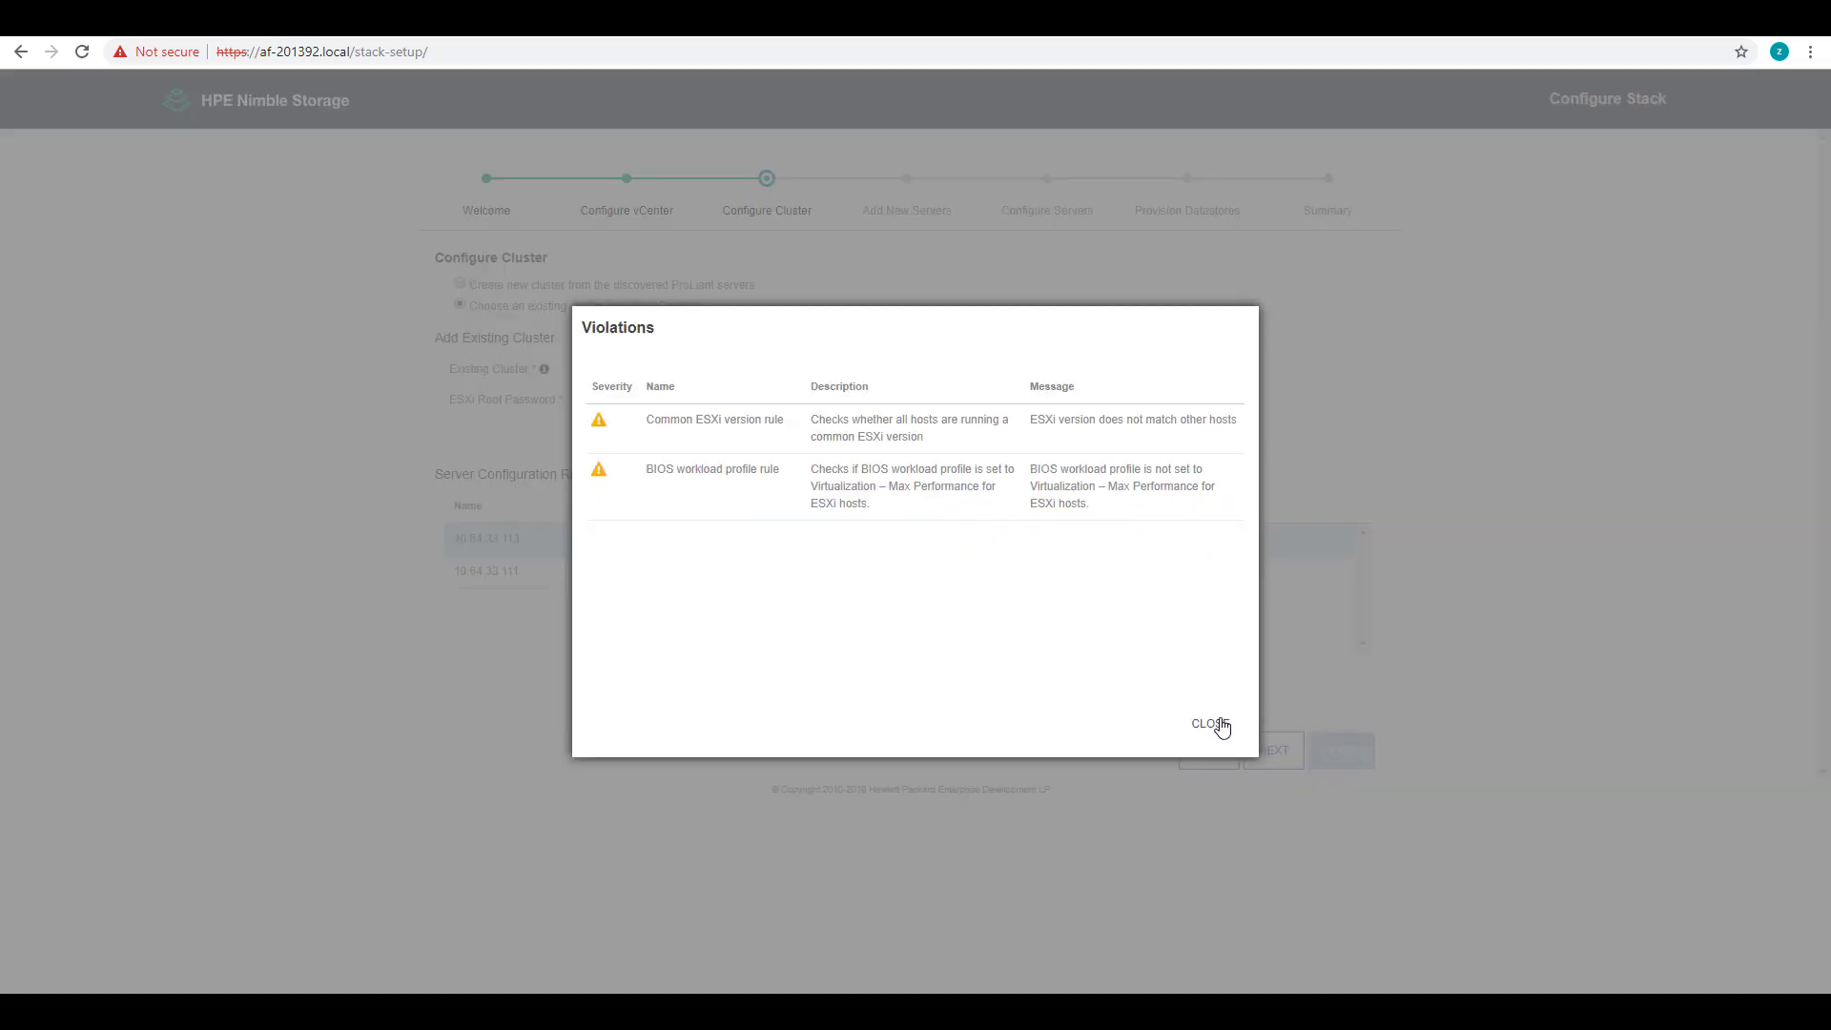
click(1214, 721)
click(1192, 571)
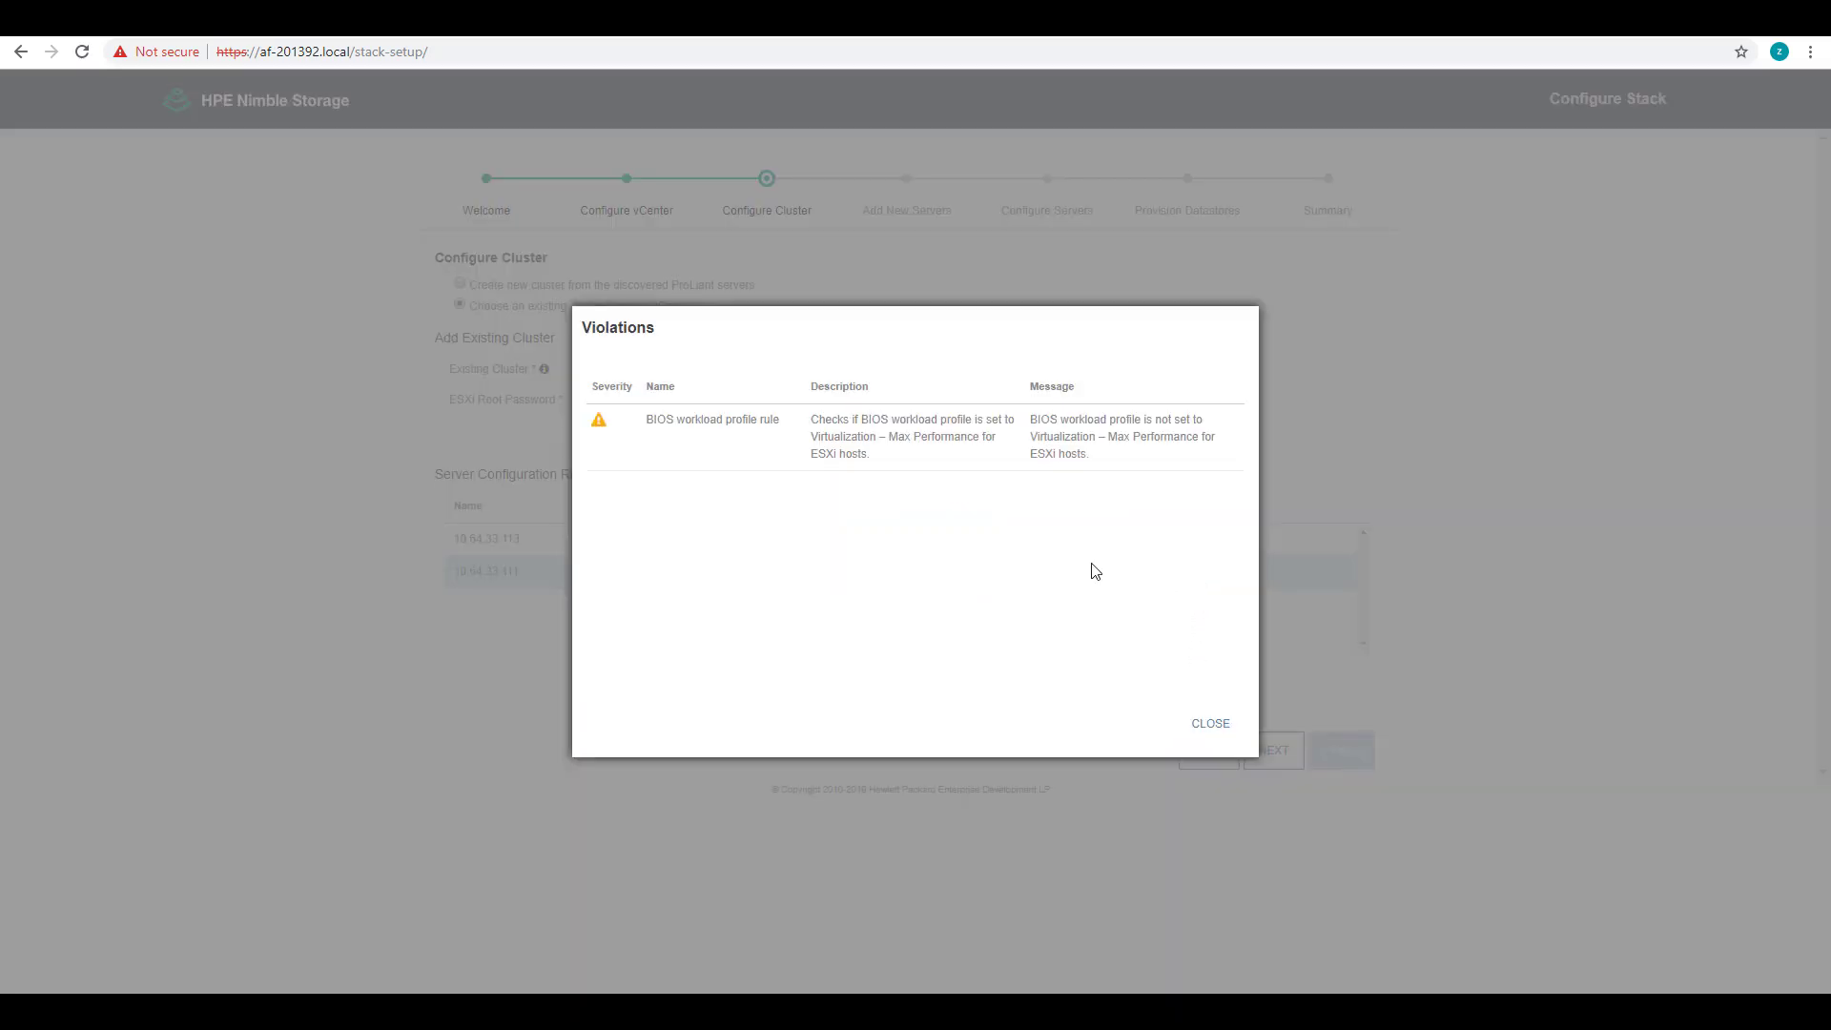
click(1227, 731)
click(1270, 755)
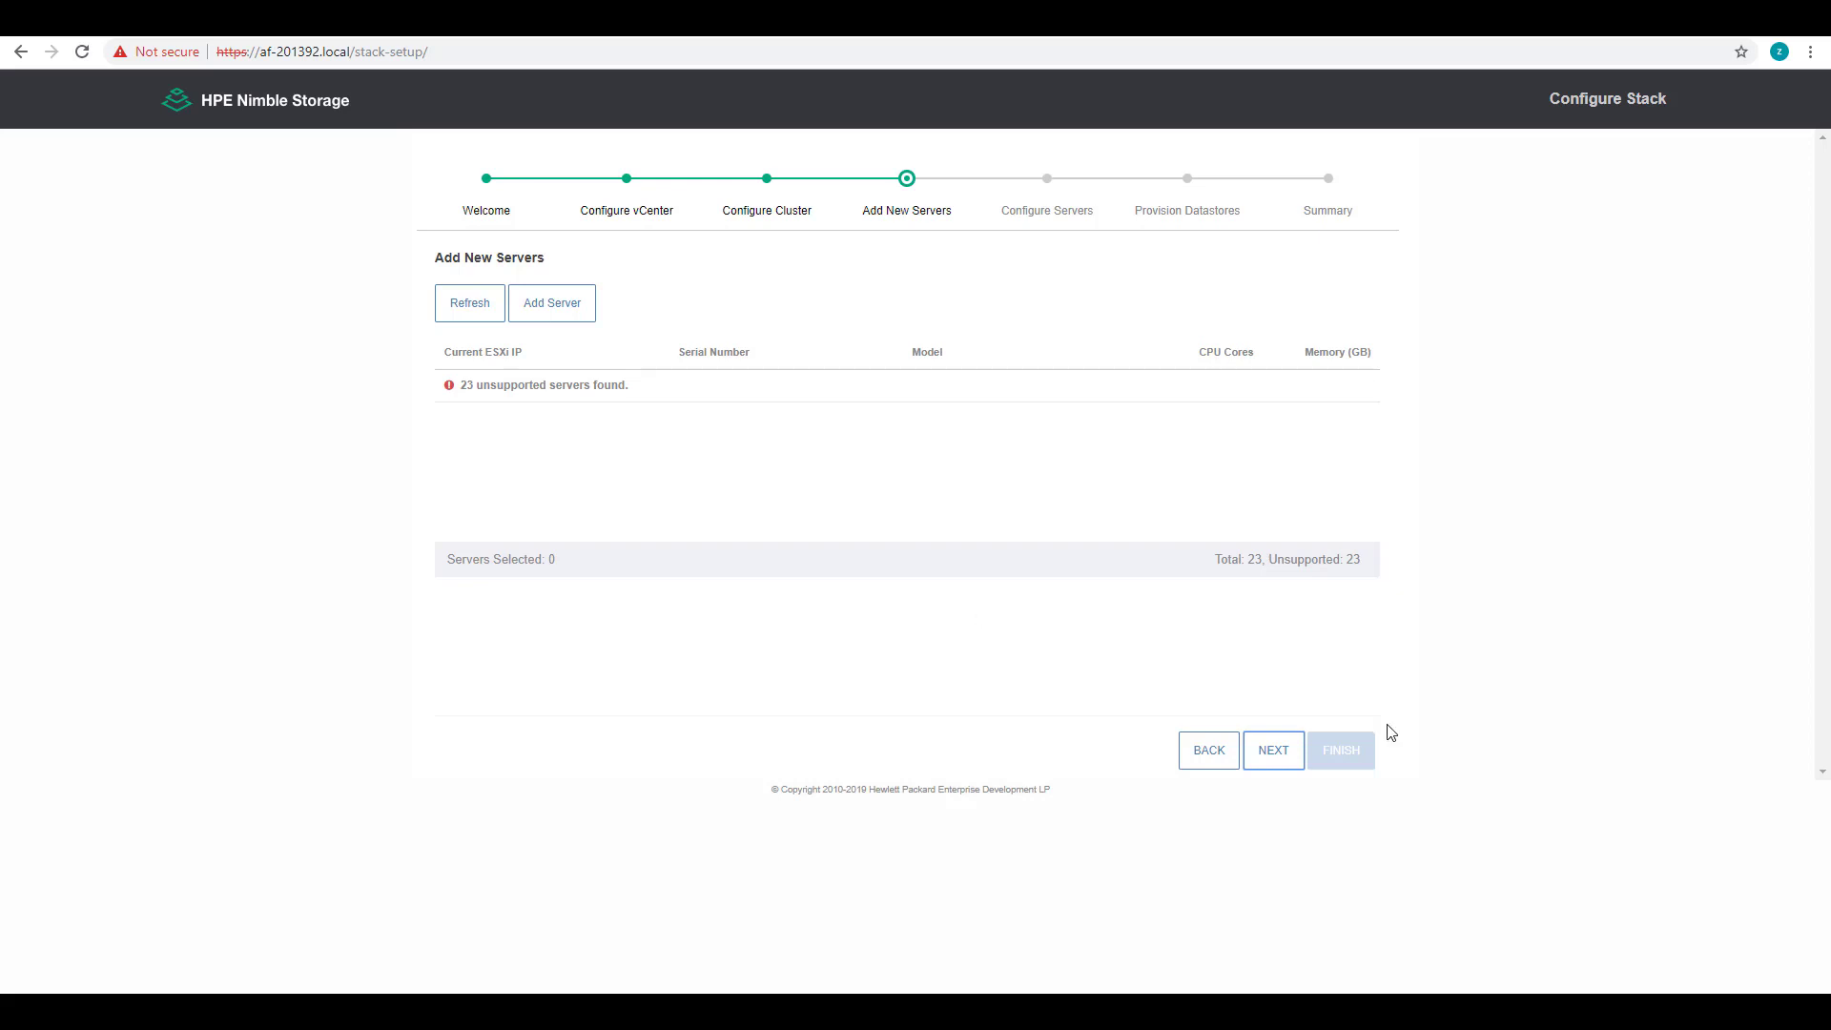
Skip adding new servers and enter a new iLO admin password for Stack Manager.
click(1276, 753)
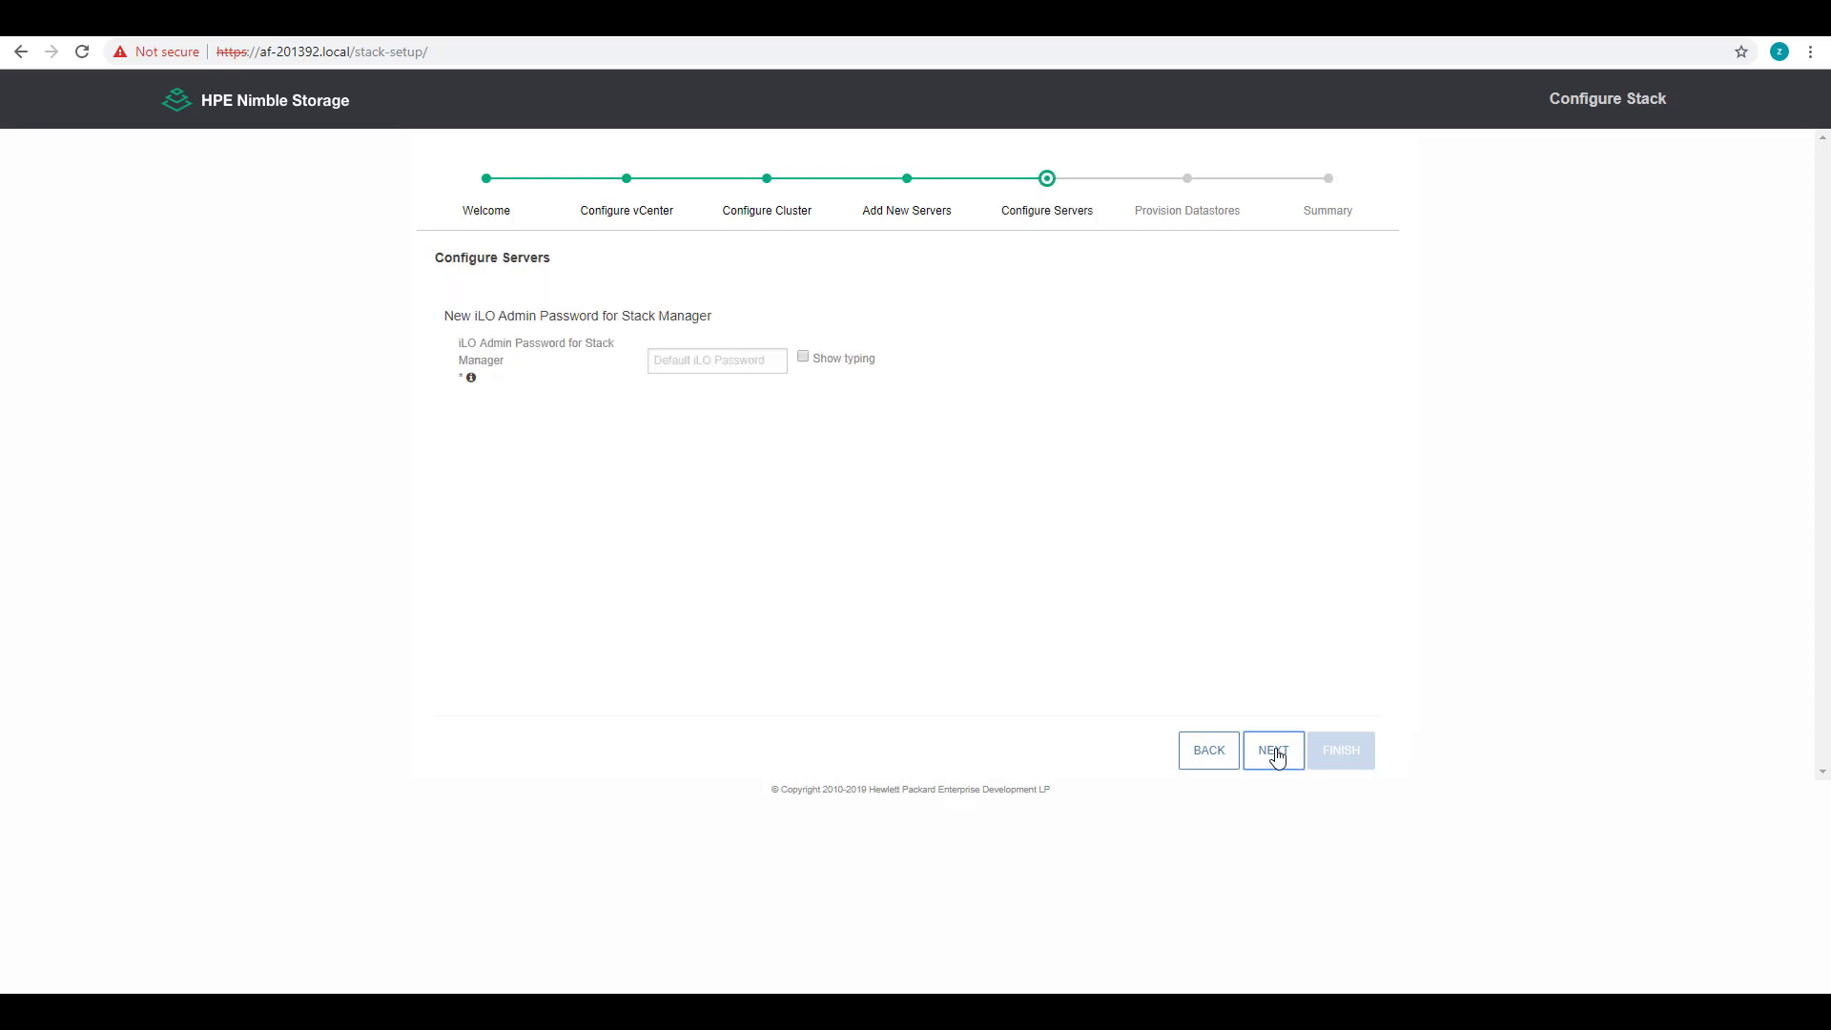
click(750, 362)
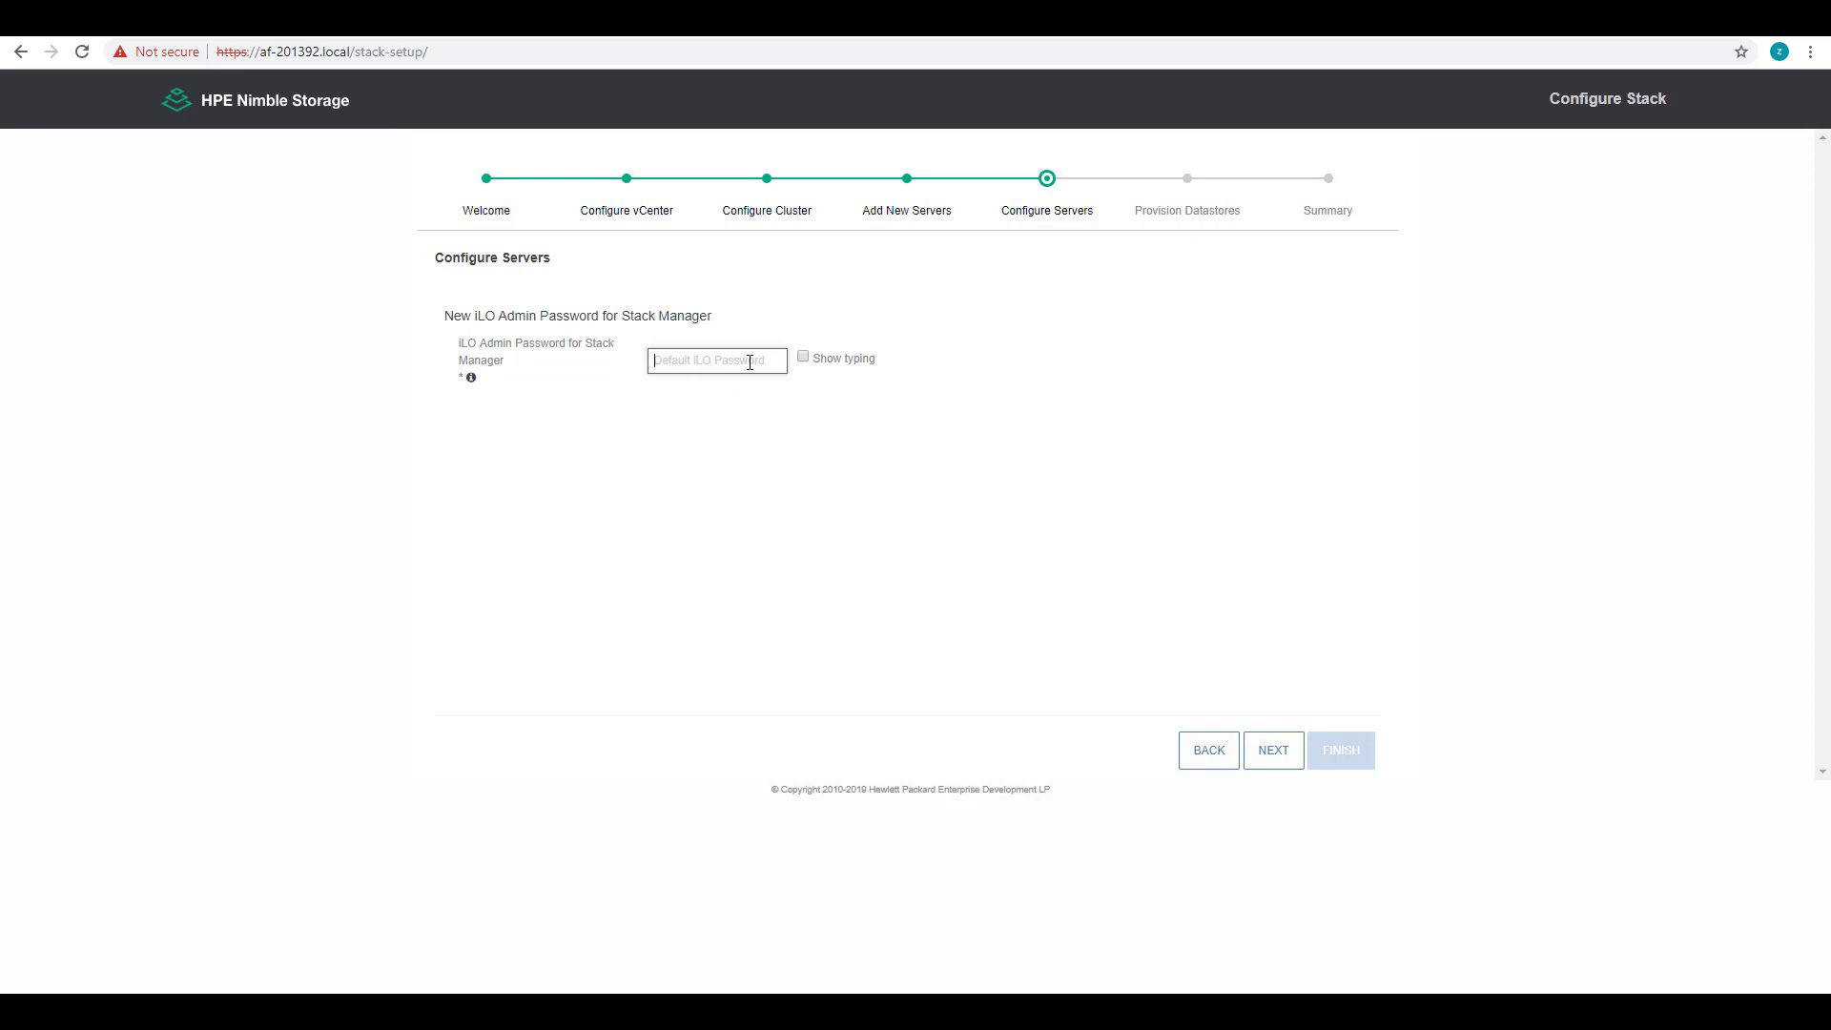
text(••••••••)
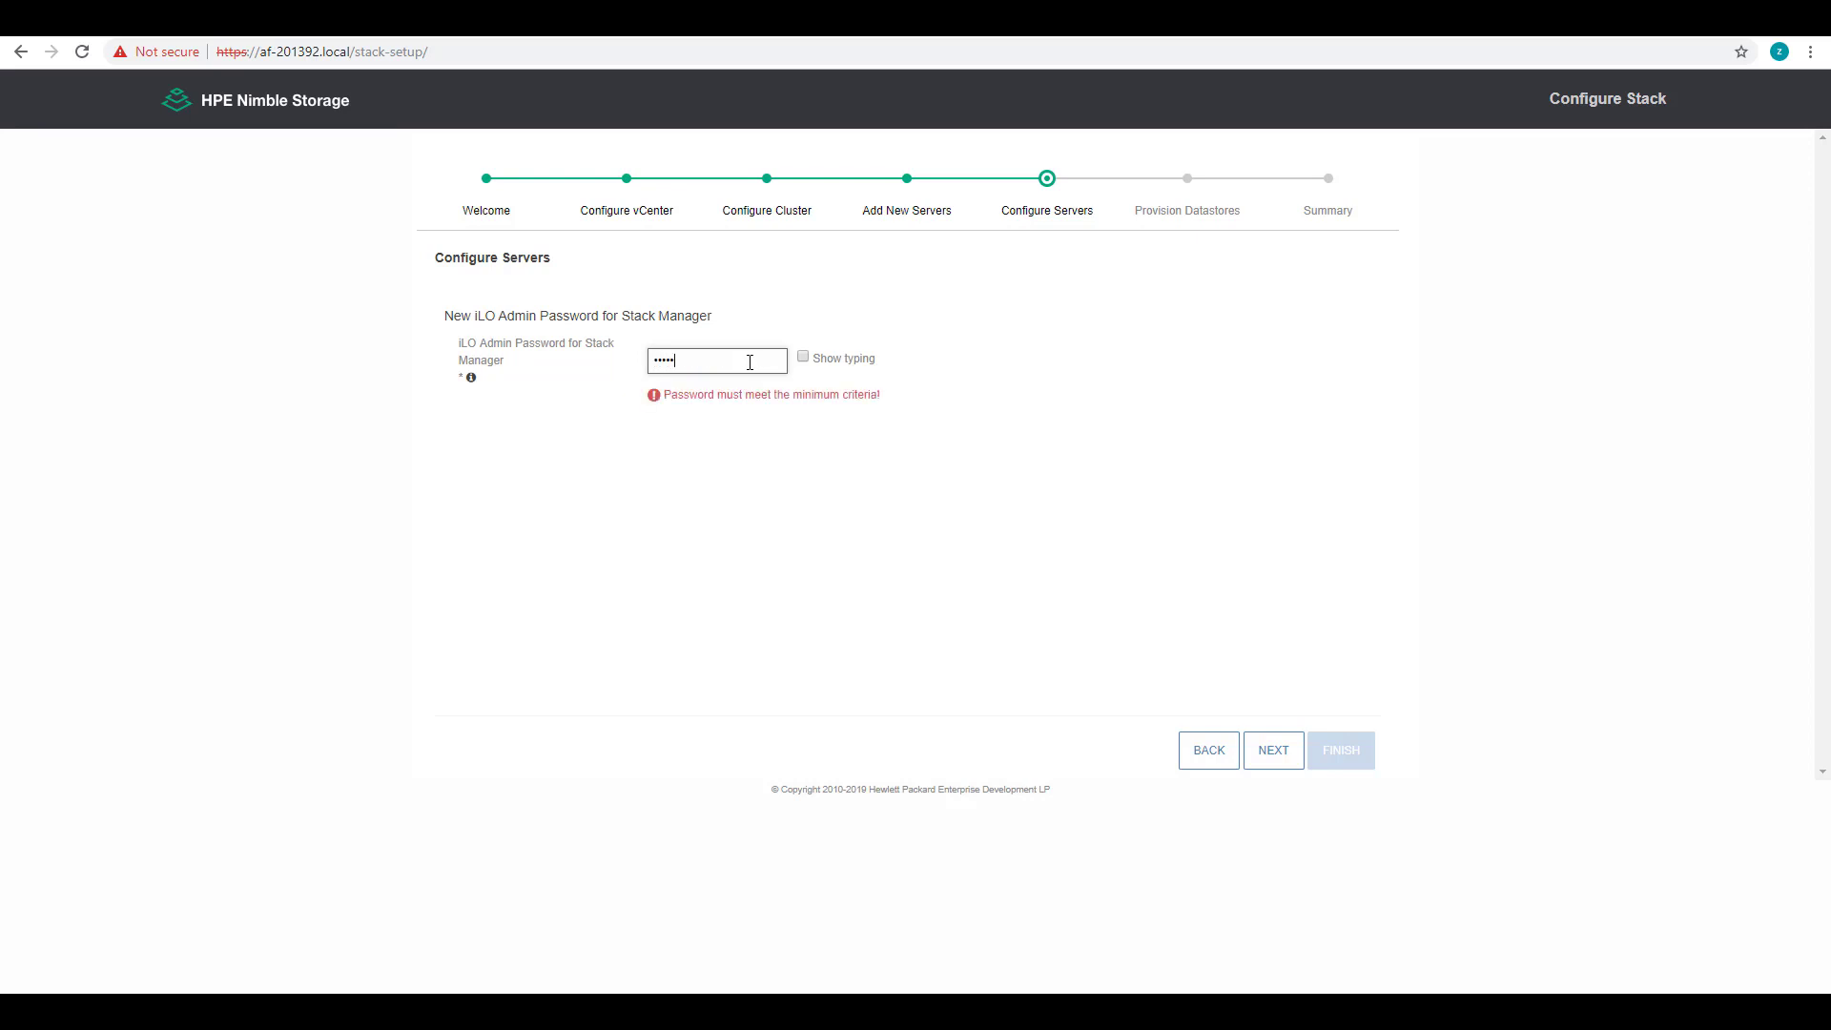
text(•)
click(1274, 749)
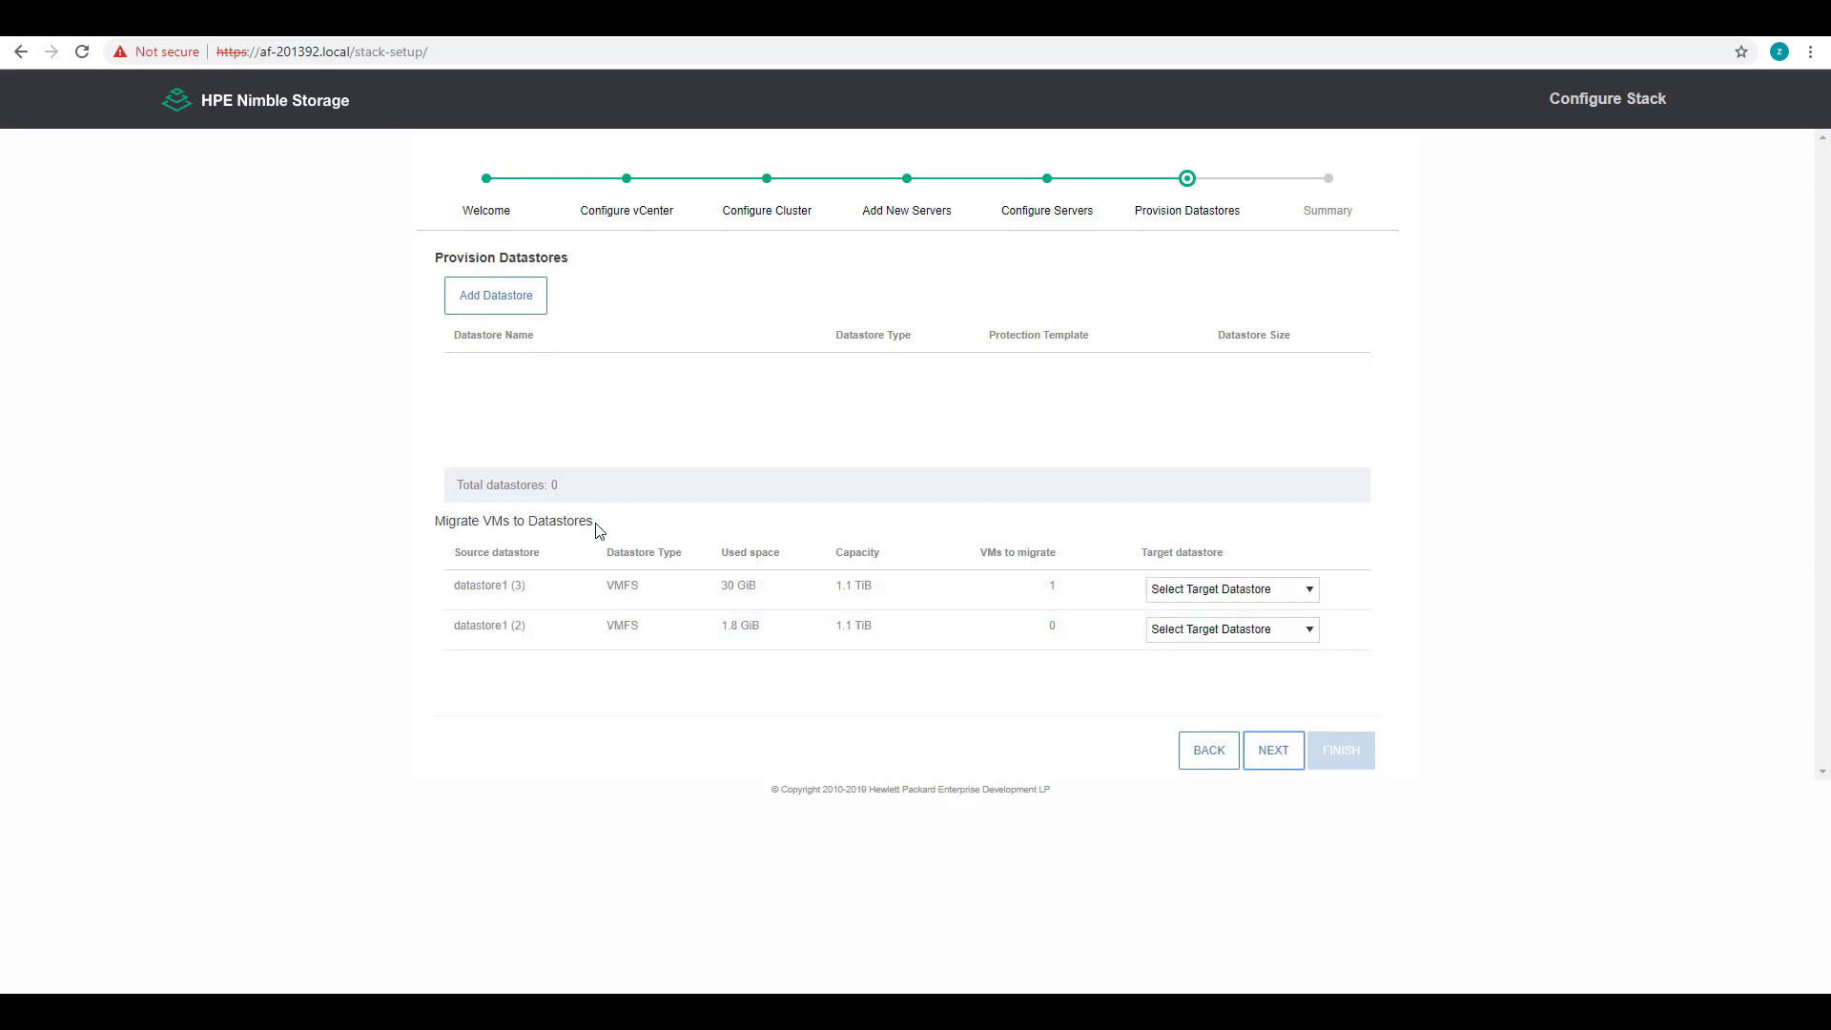
Add a 1 TiB VMFS datastore Nimble-DS1 using the Retain-48Hourly-30Daily-52Weekly protection template.
click(534, 297)
click(874, 489)
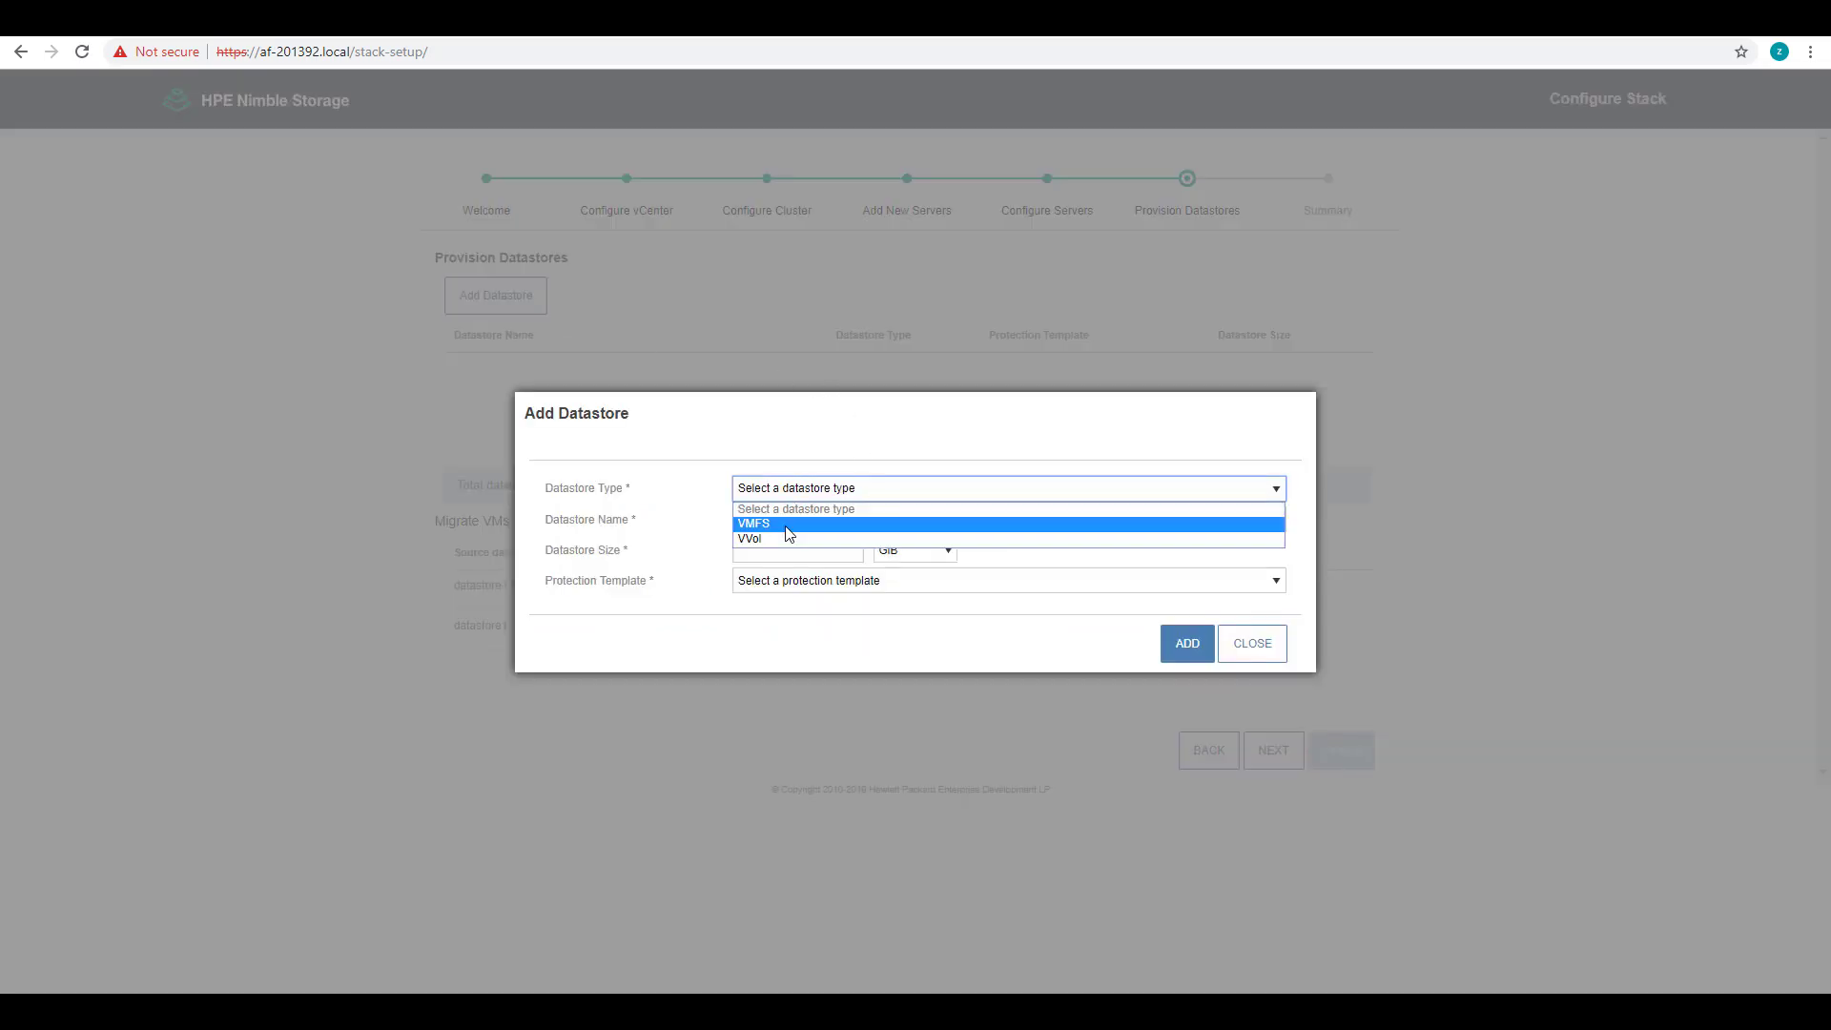
click(786, 531)
click(863, 515)
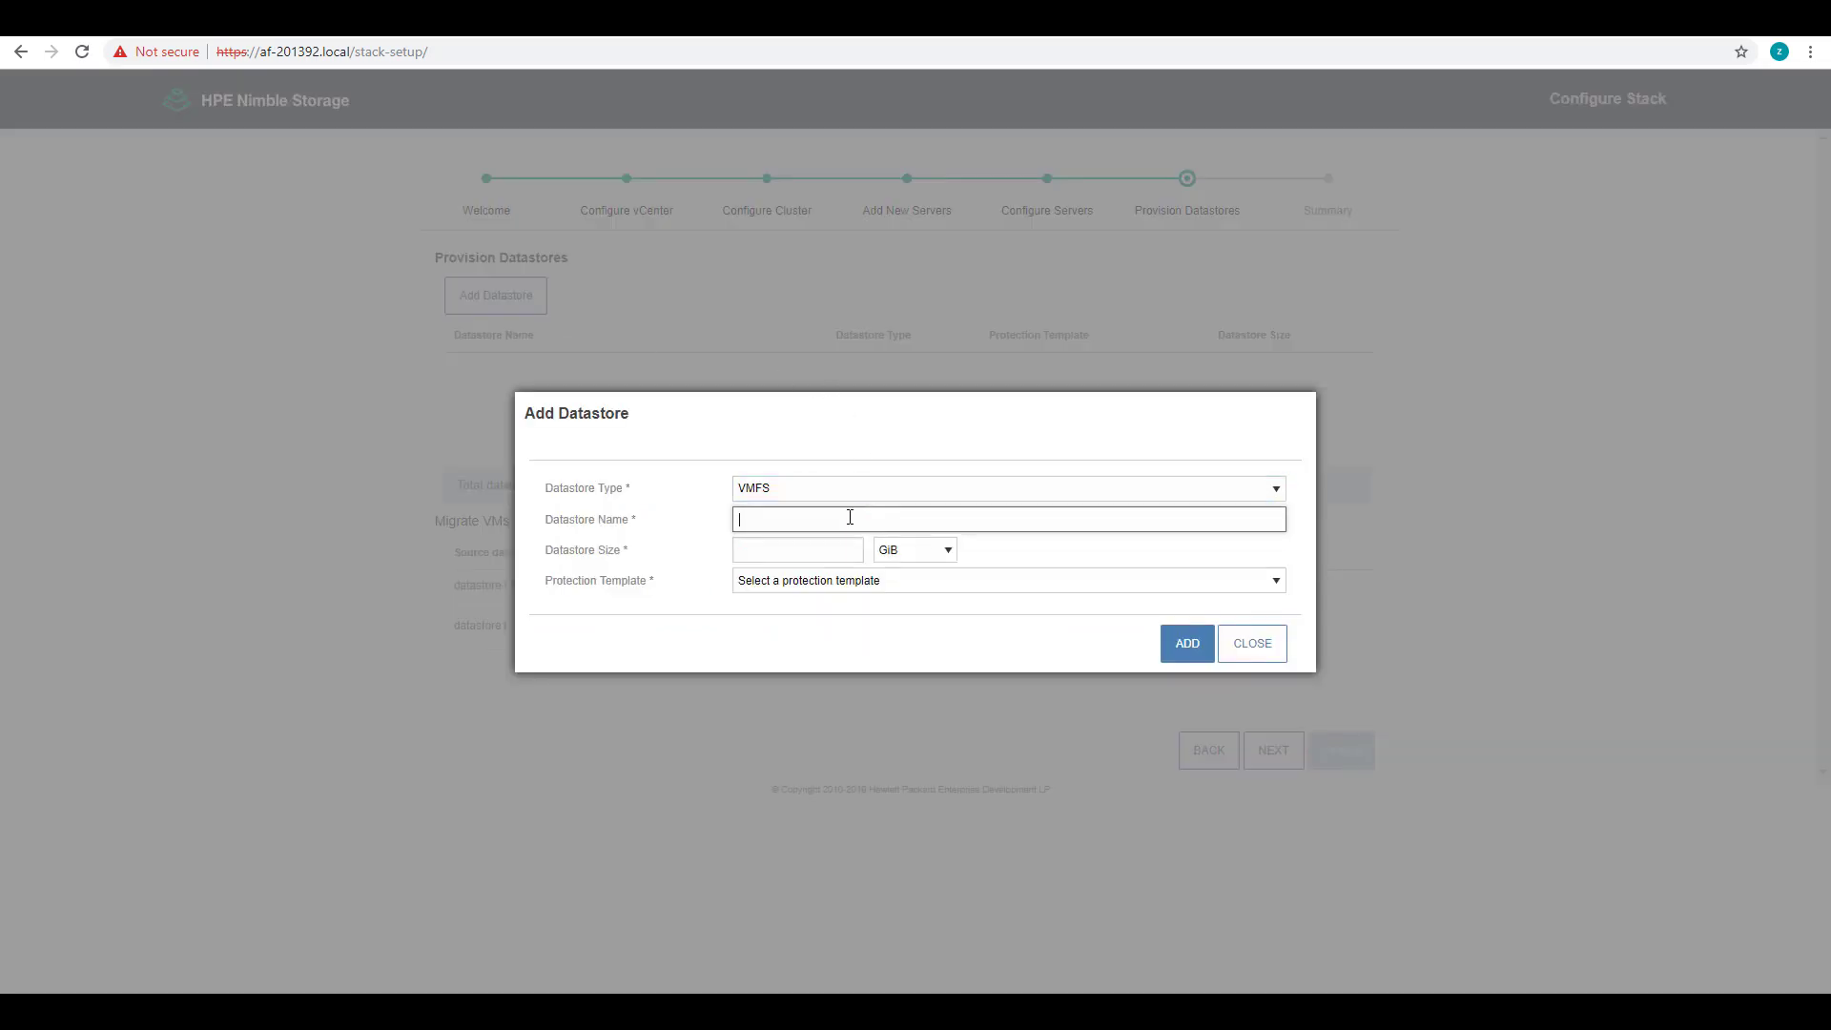
text(Nimble-DS1)
key(Tab)
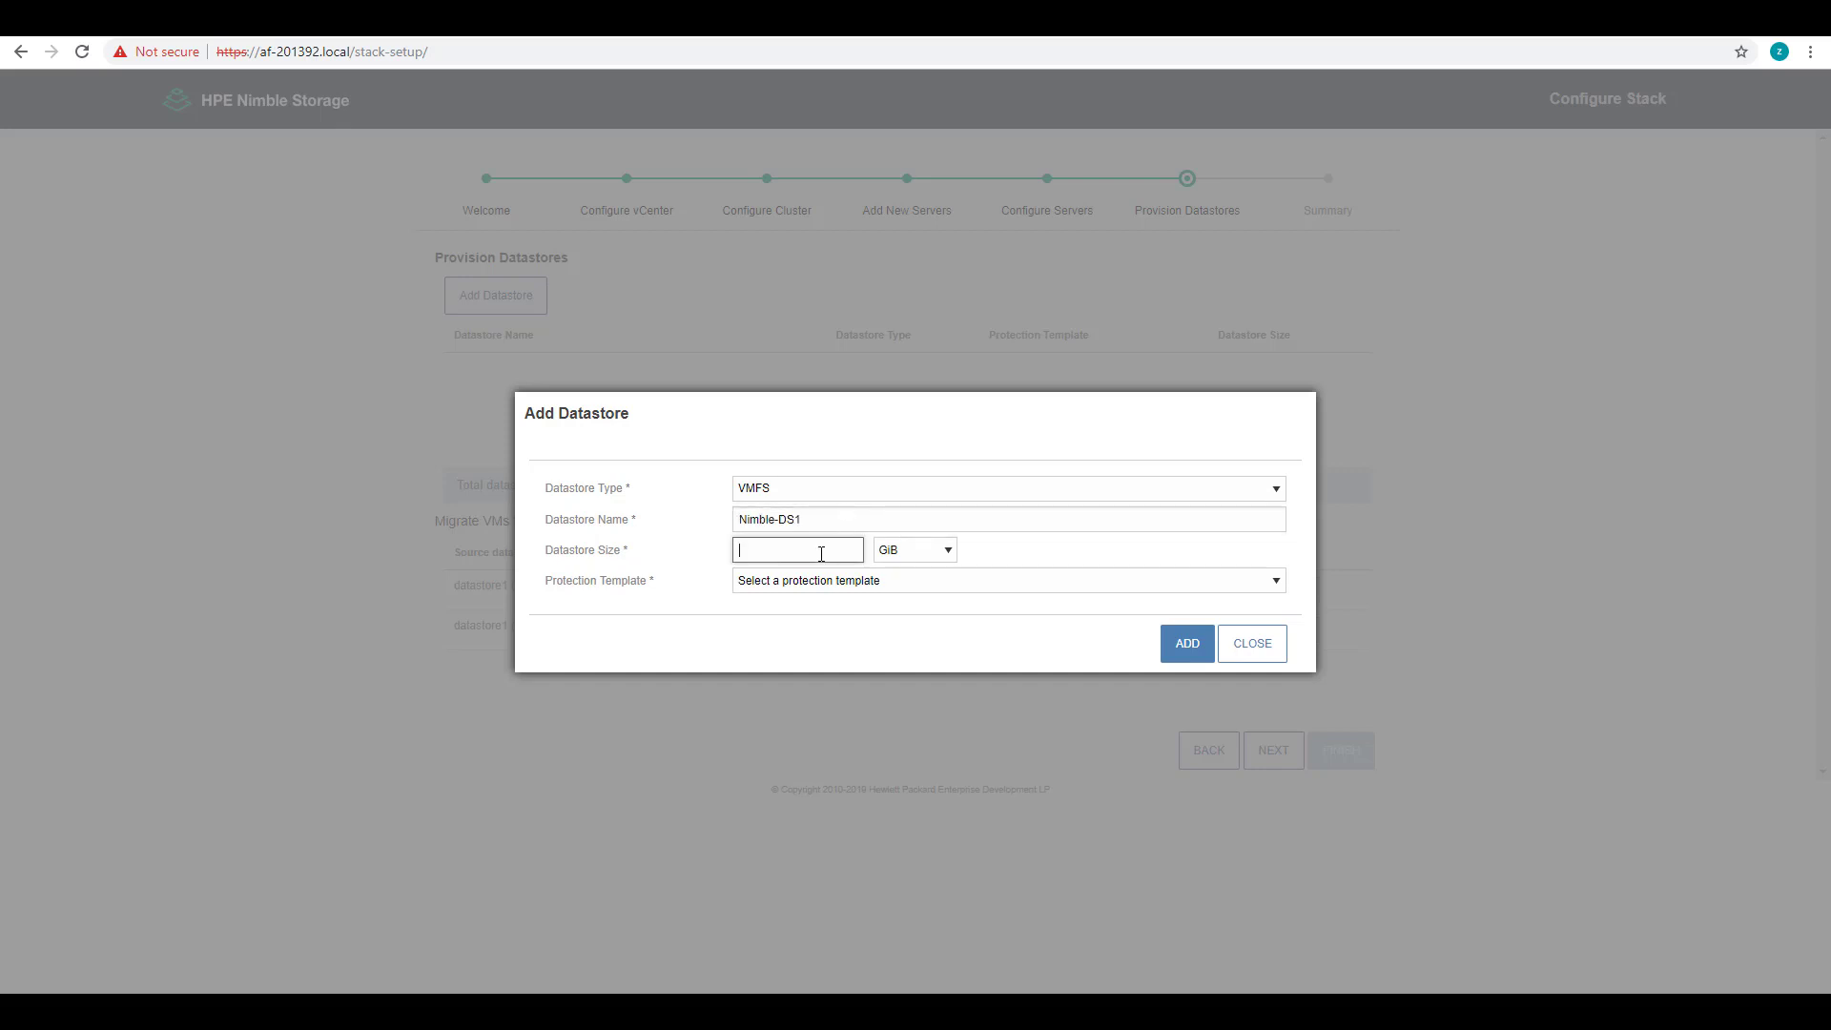
text(1)
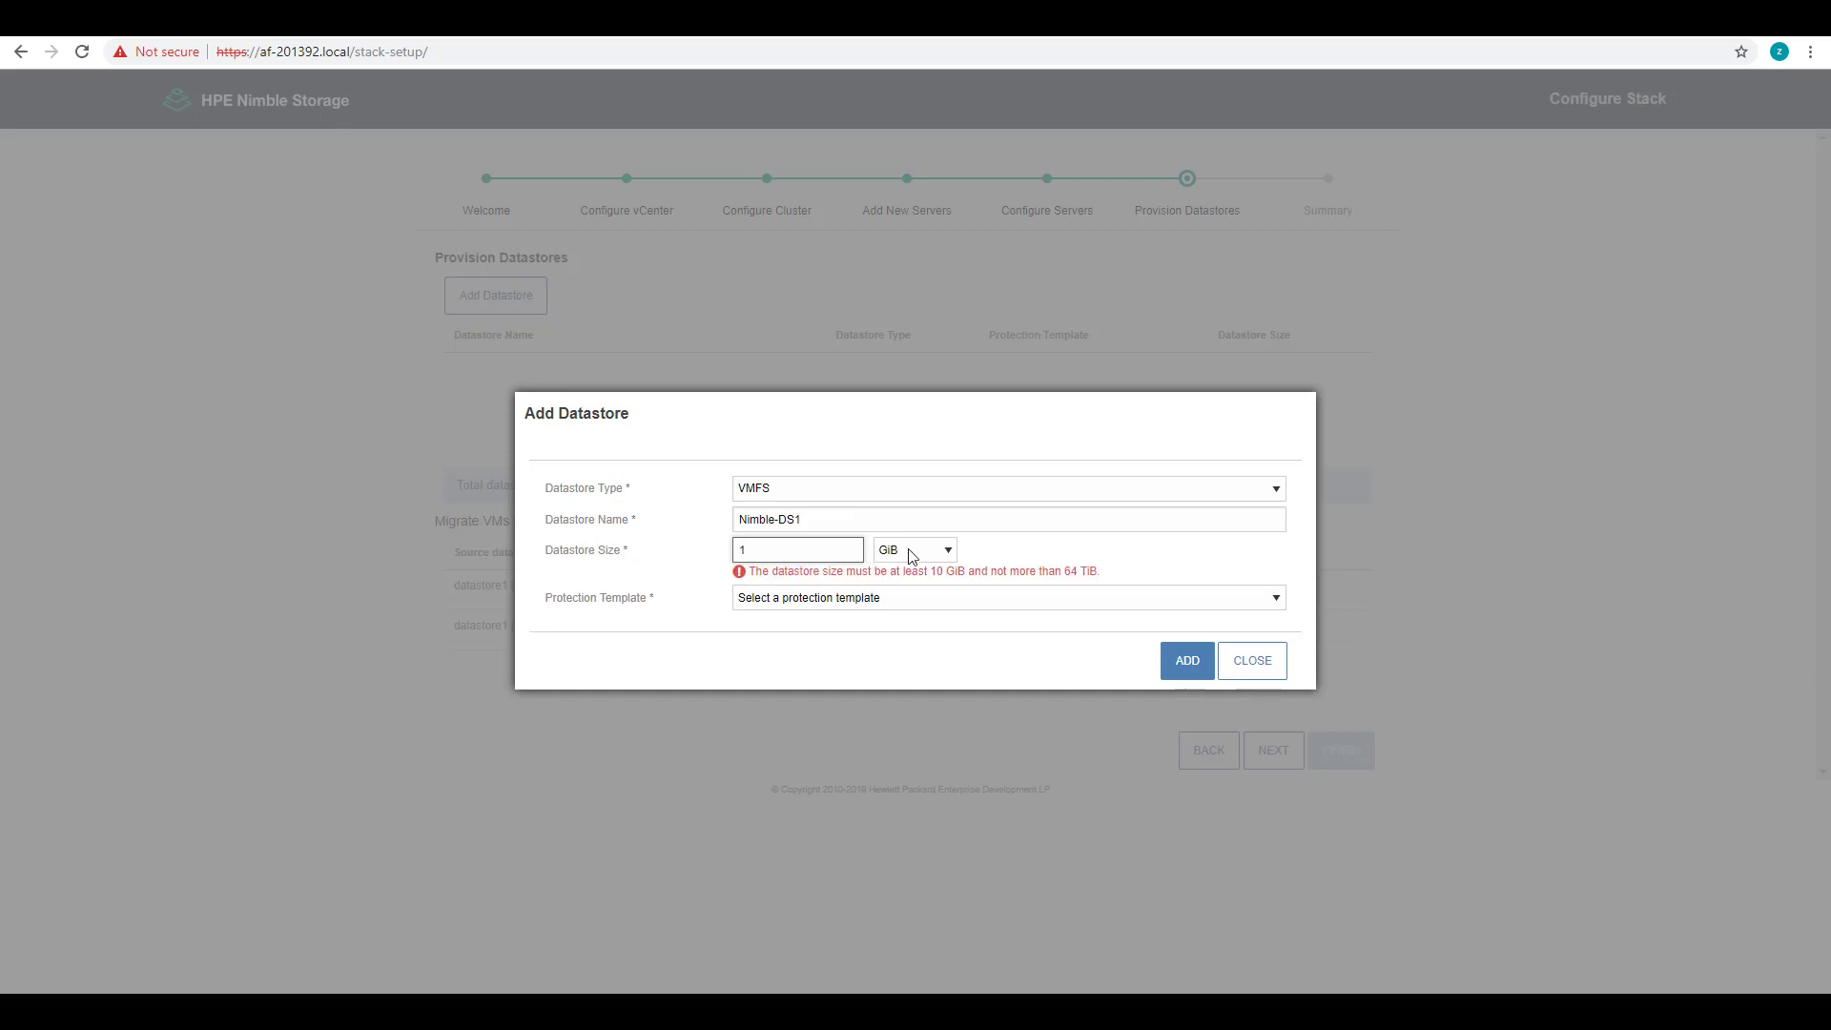
click(910, 550)
click(901, 580)
click(897, 580)
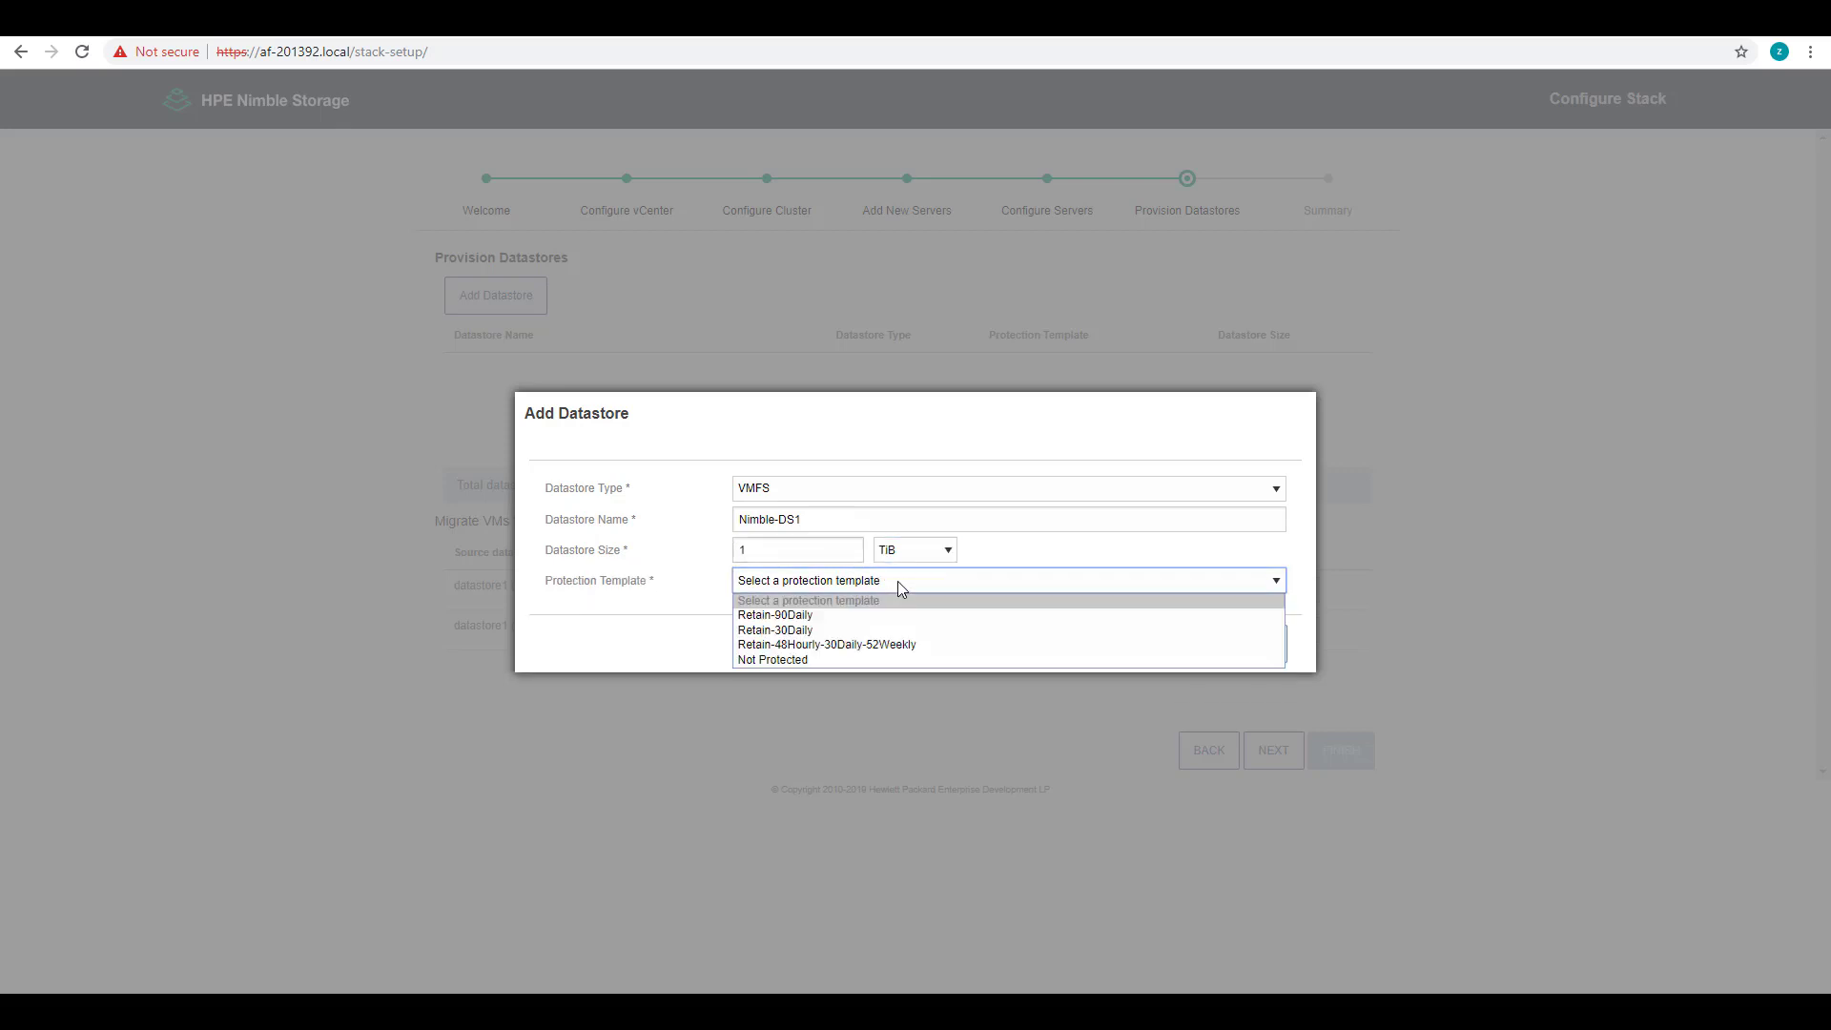
click(830, 635)
click(1203, 648)
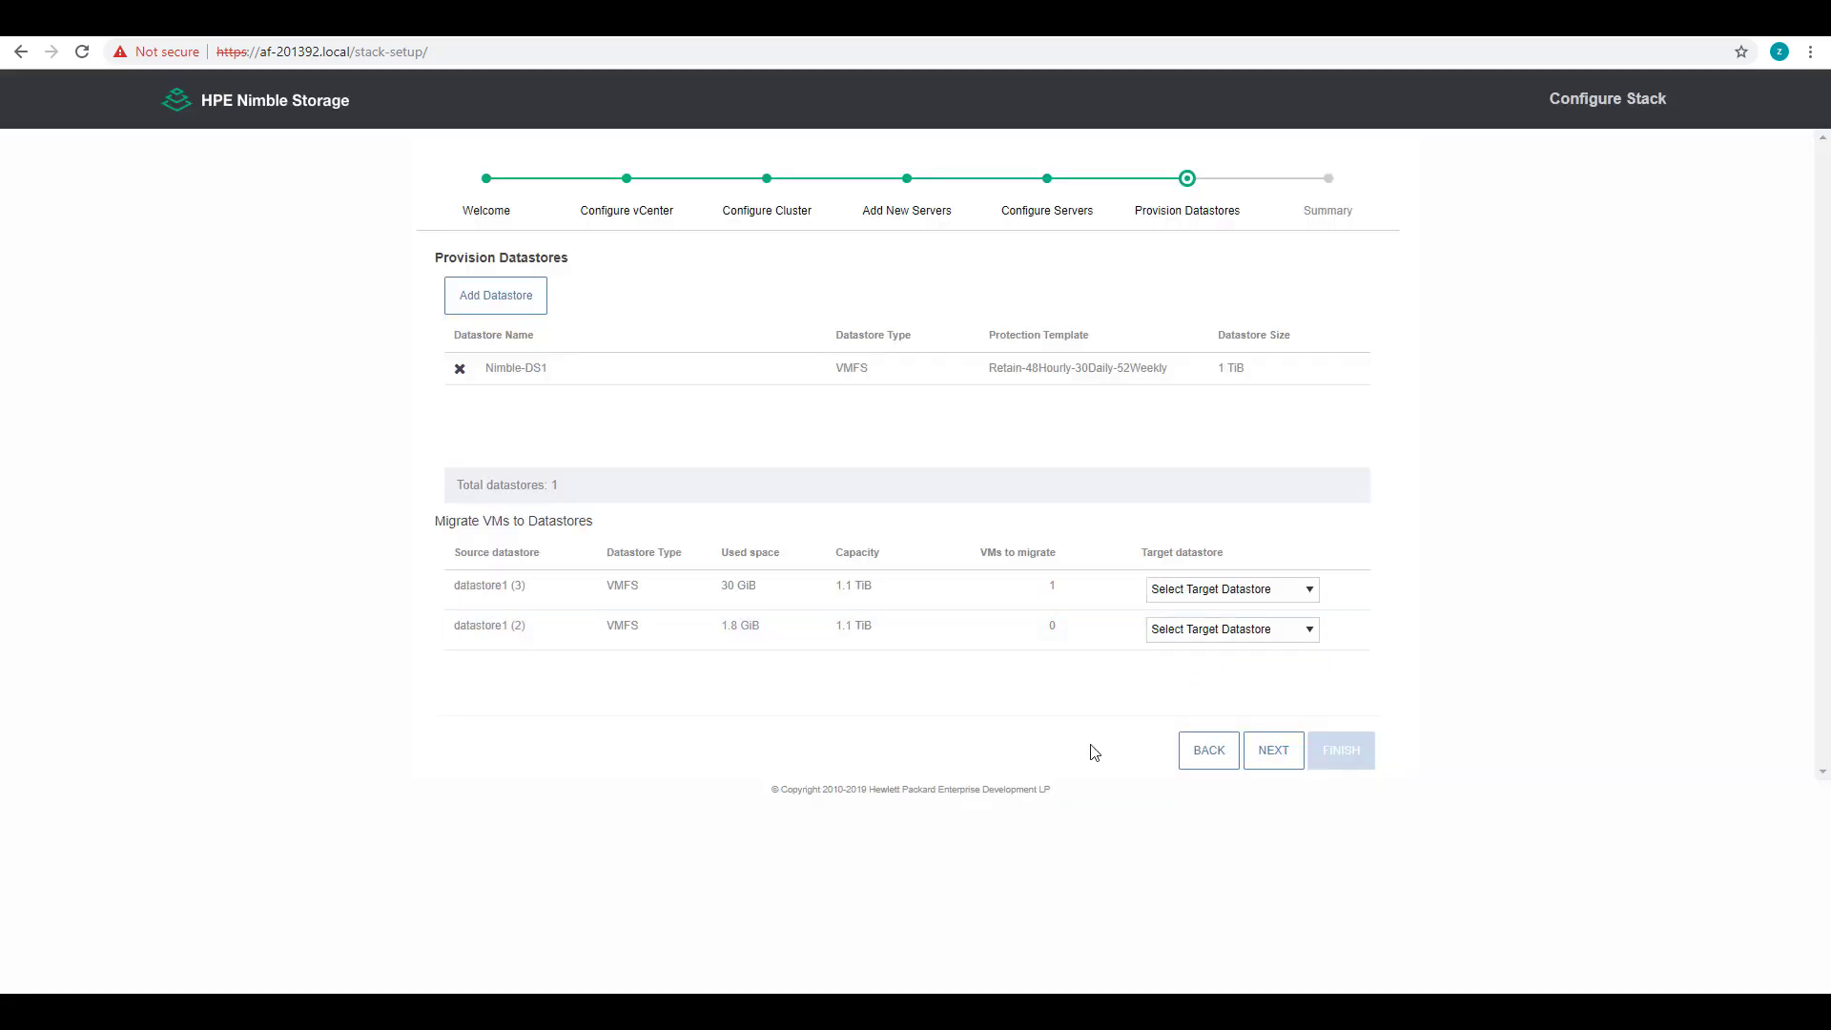
Leave the migration target for datastore1 (3) unset and continue to the Summary.
click(1297, 591)
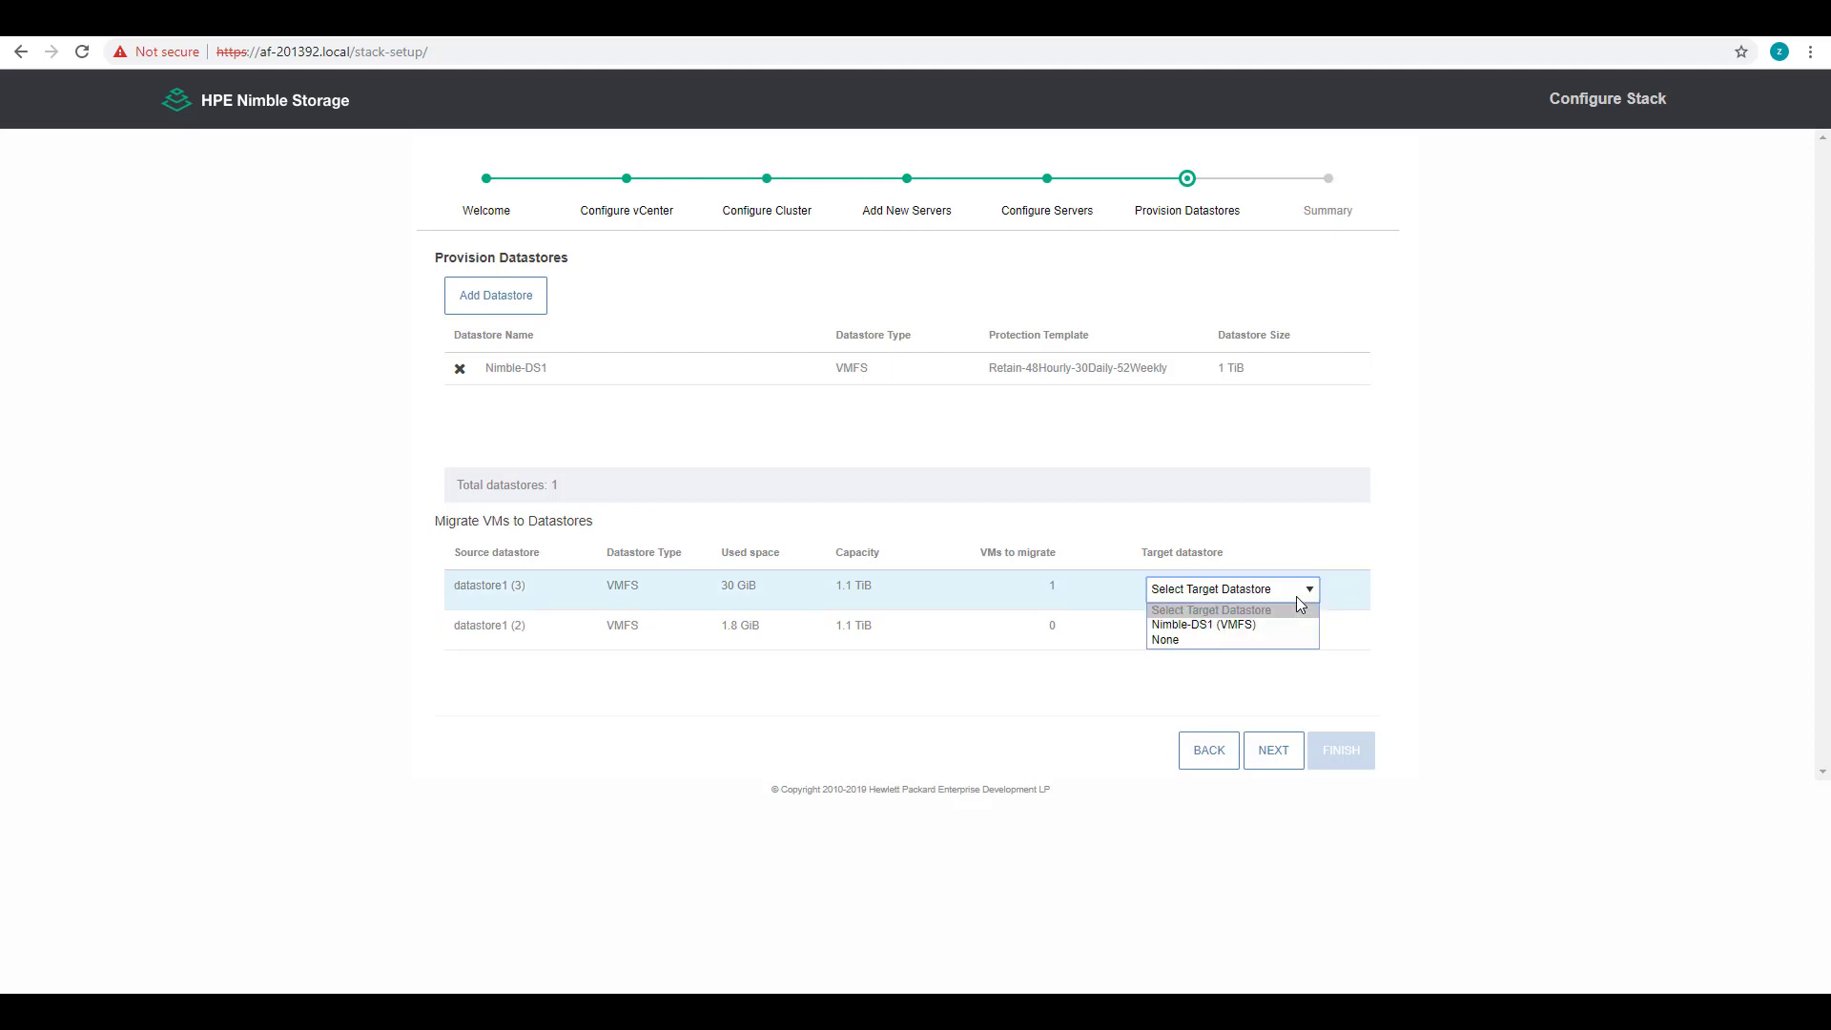
click(1295, 597)
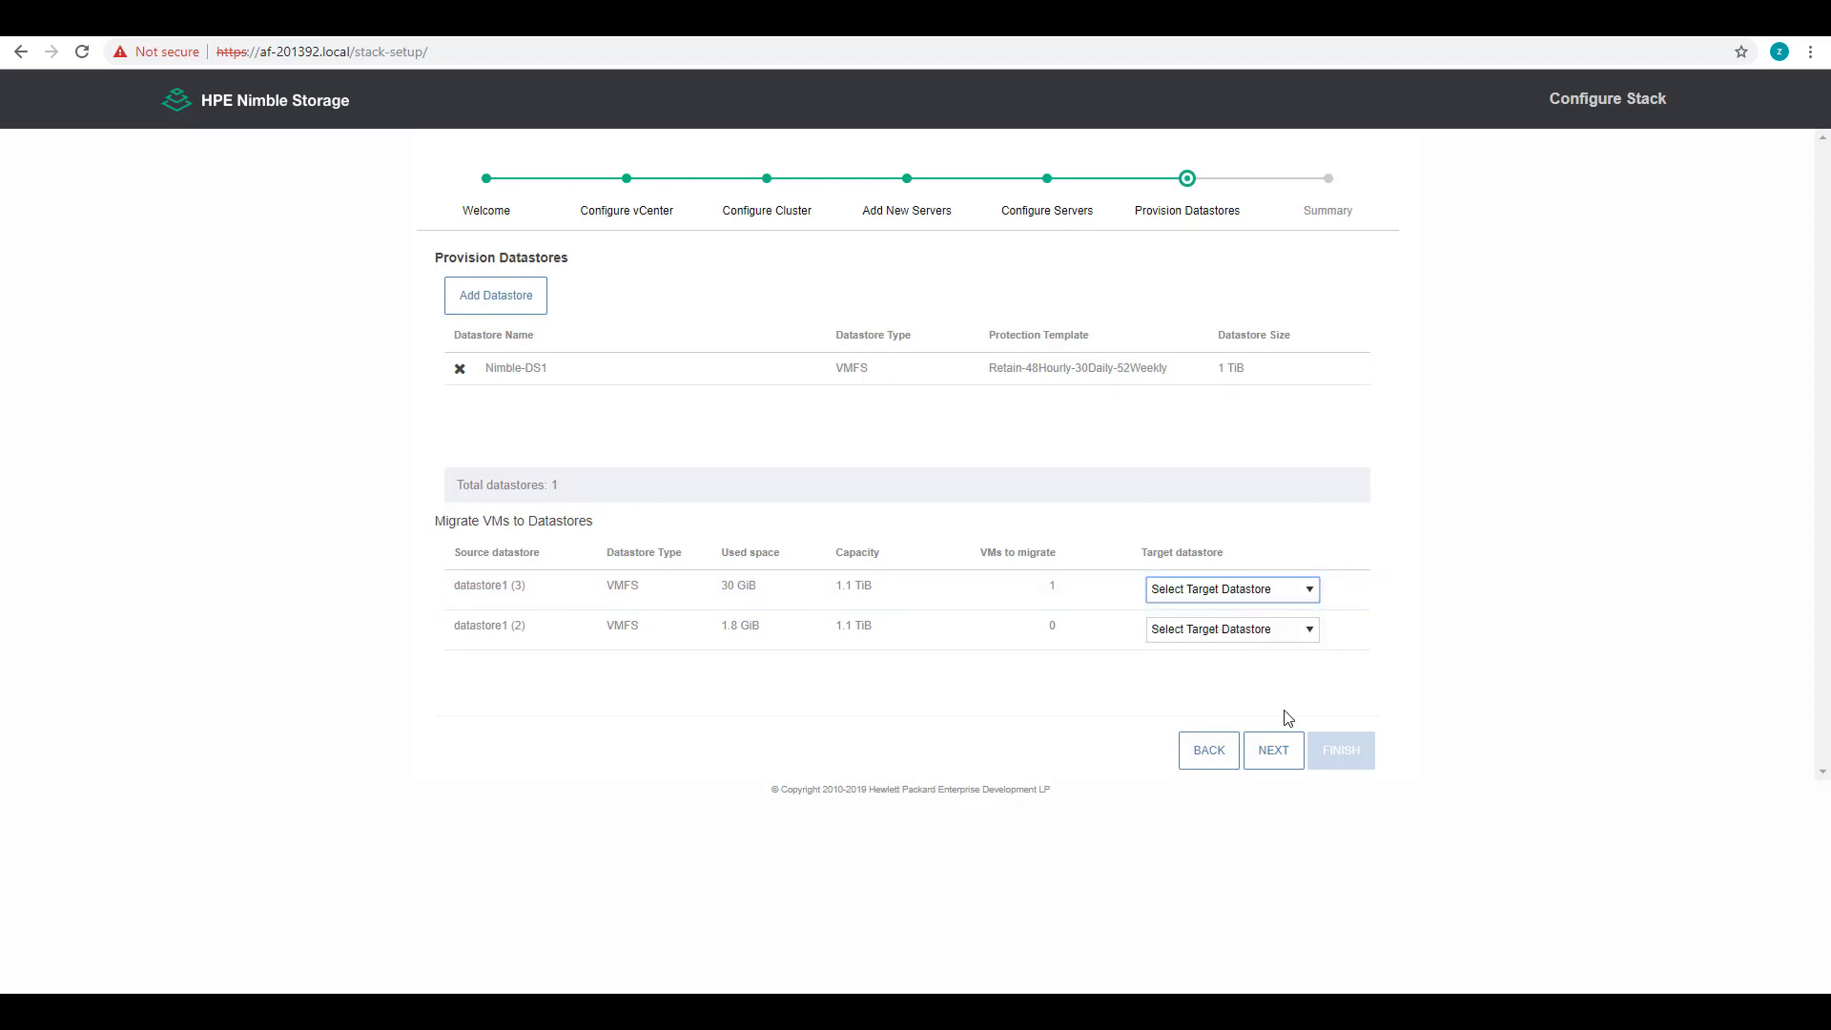
click(1273, 750)
Review the summary for vCenter 10.64.35.228, cluster Test-CL and Nimble-DS1, then launch setup.
drag(1370, 364, 1371, 478)
click(1318, 771)
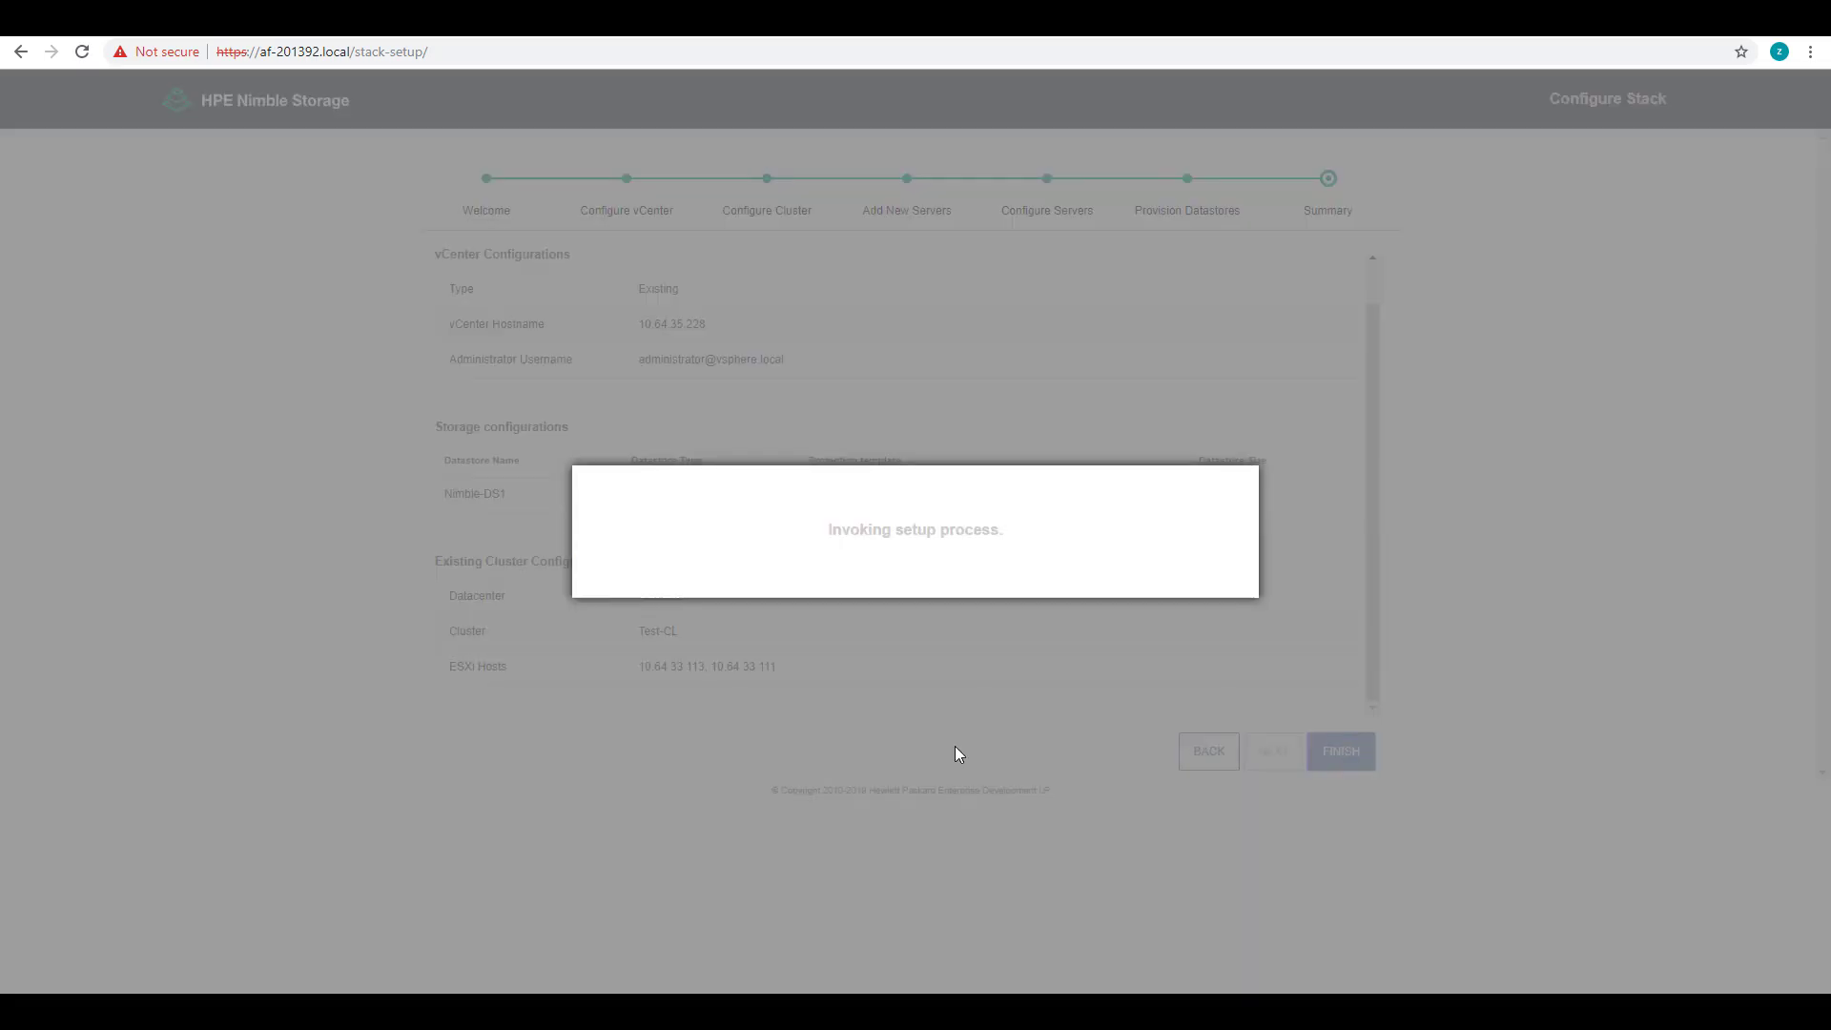